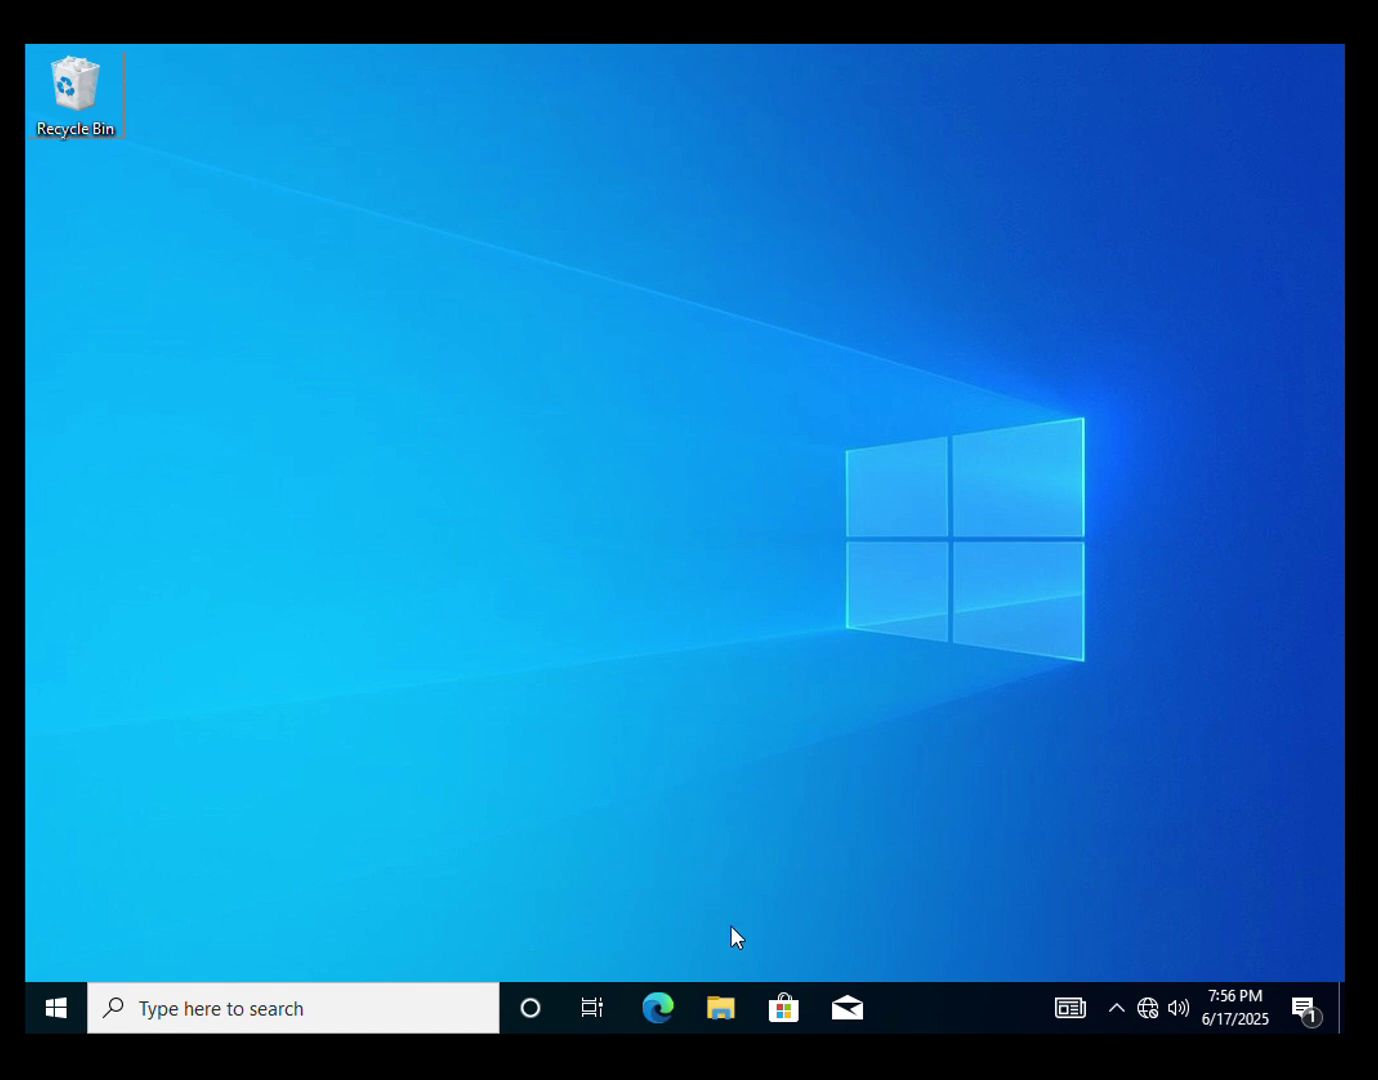
Create a new folder named 'Backup and Restore' on Local Disk (D:) and open it
left_click(722, 1008)
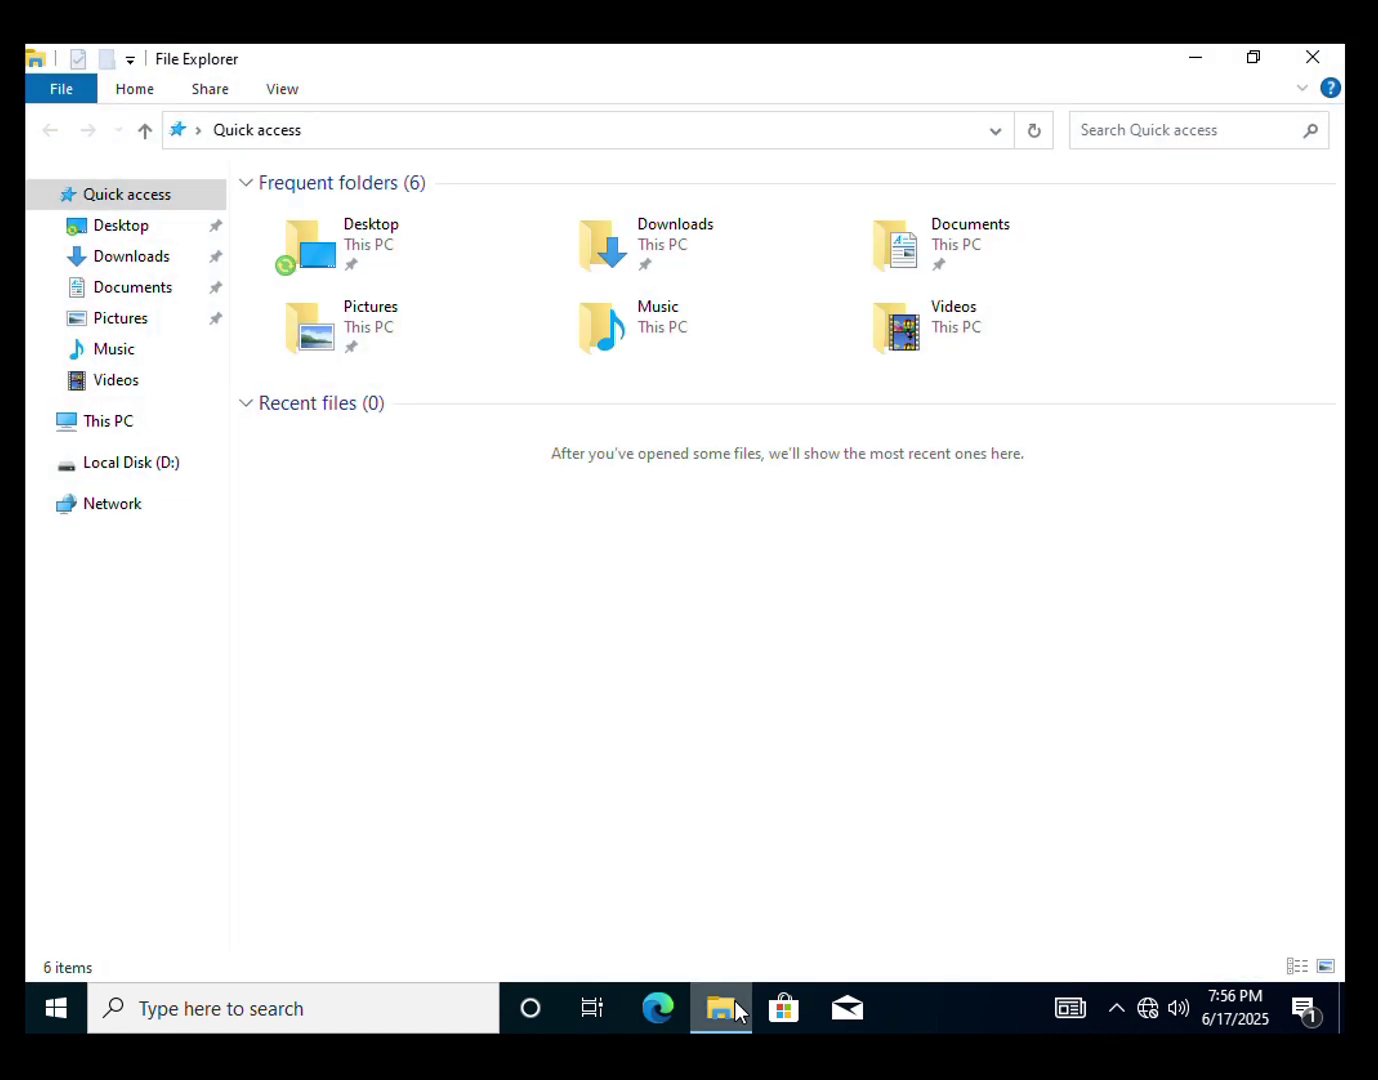
left_click(105, 464)
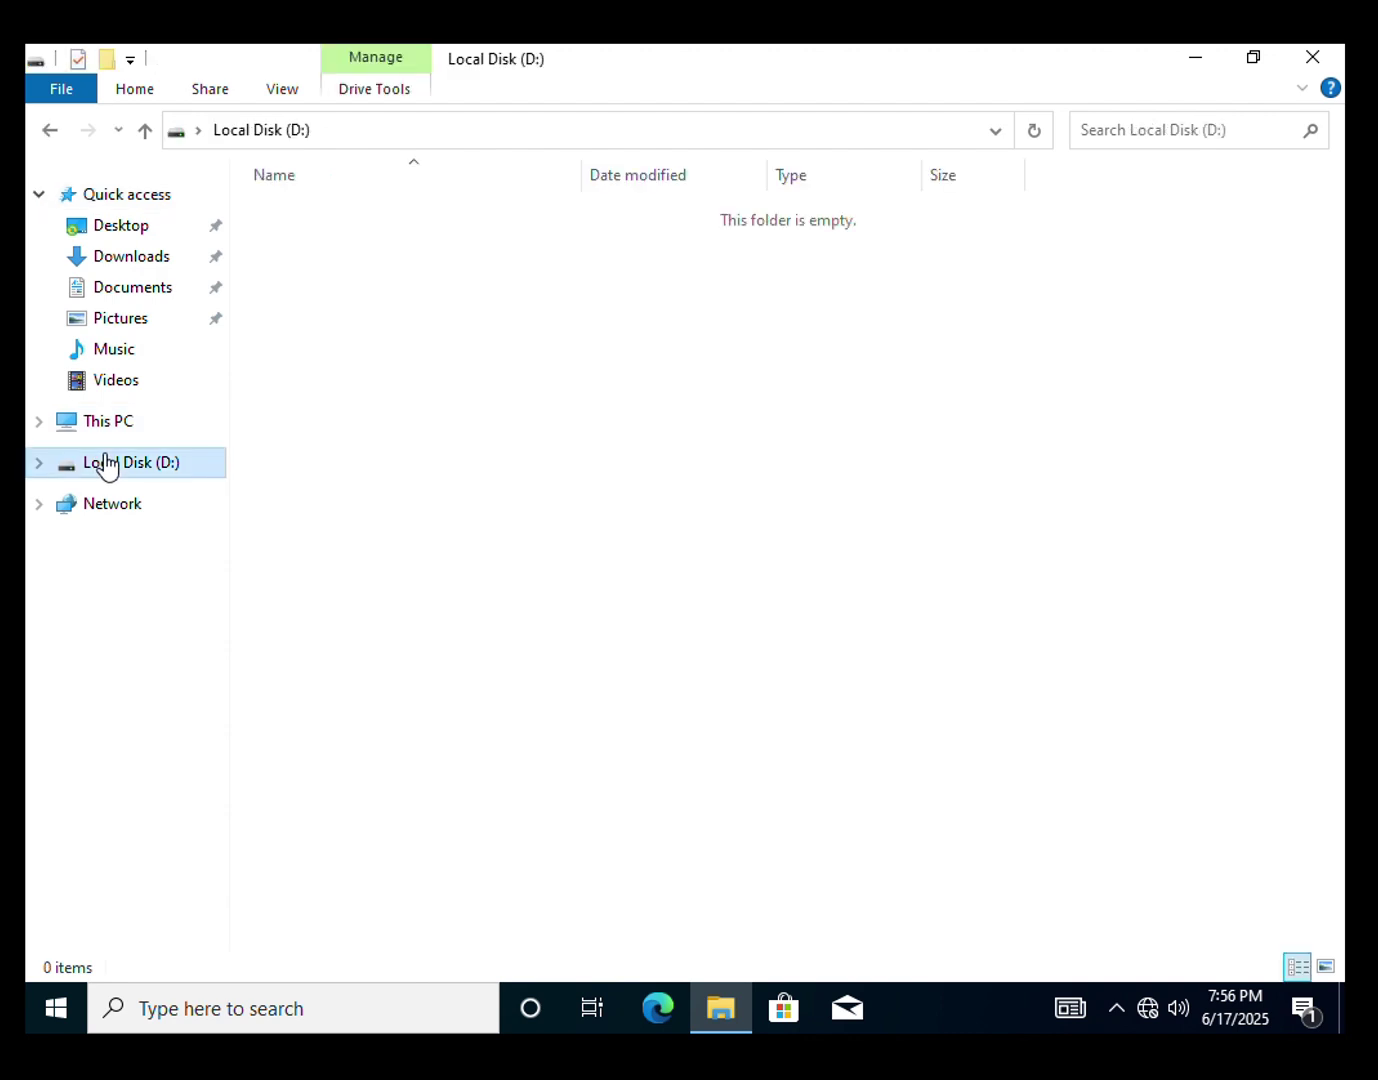
right_click(773, 505)
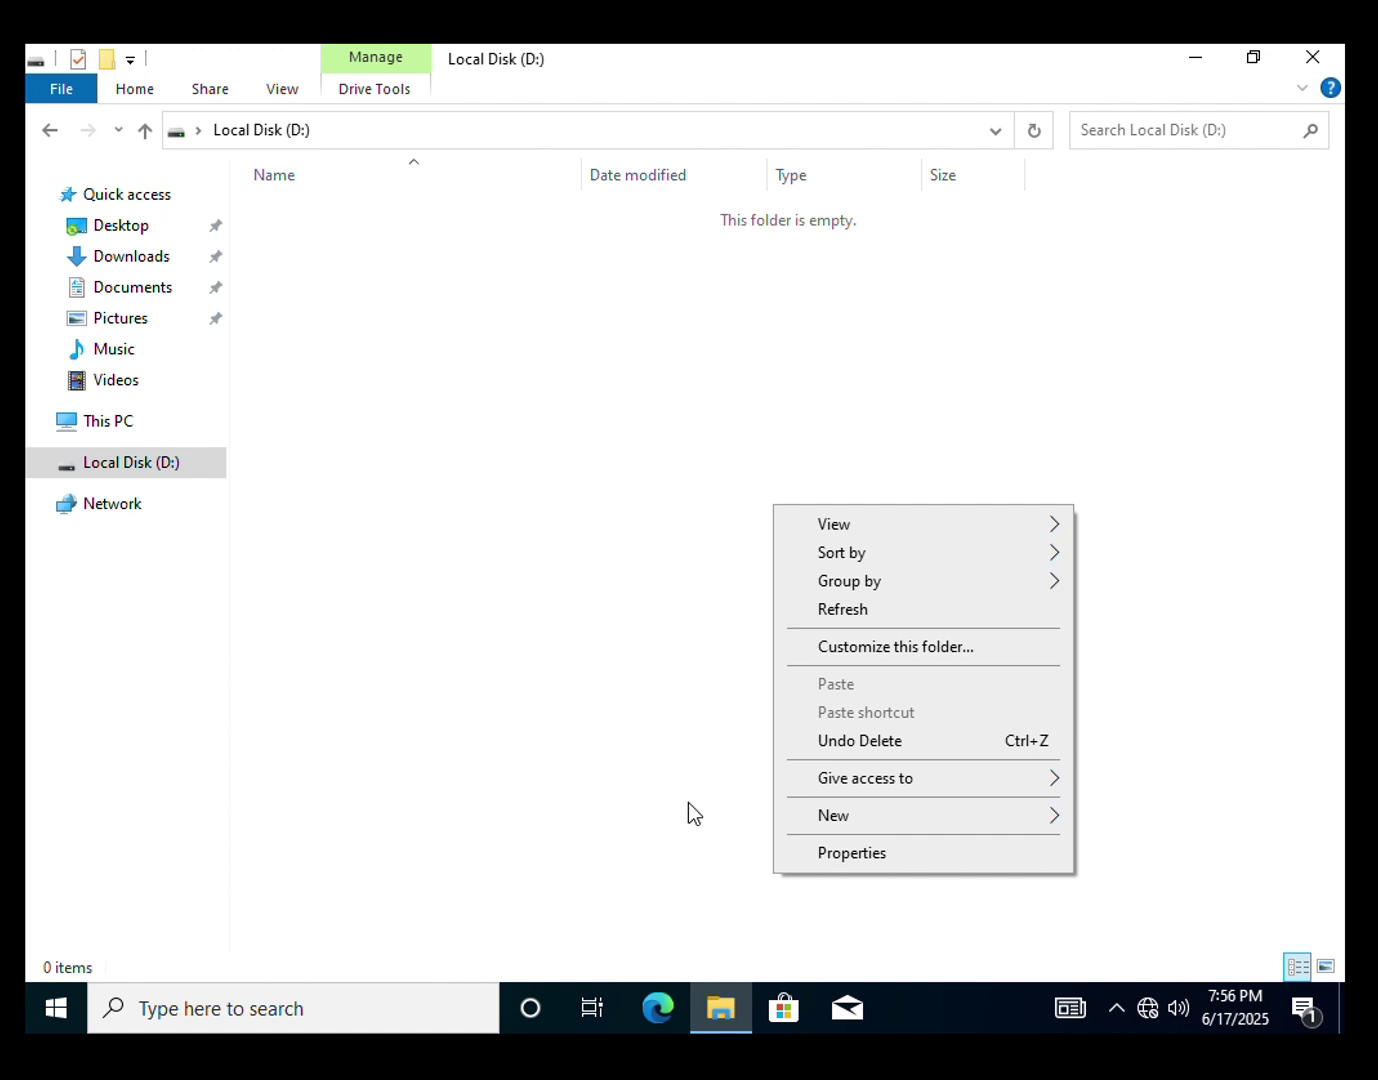
mouse_move(849, 822)
left_click(646, 818)
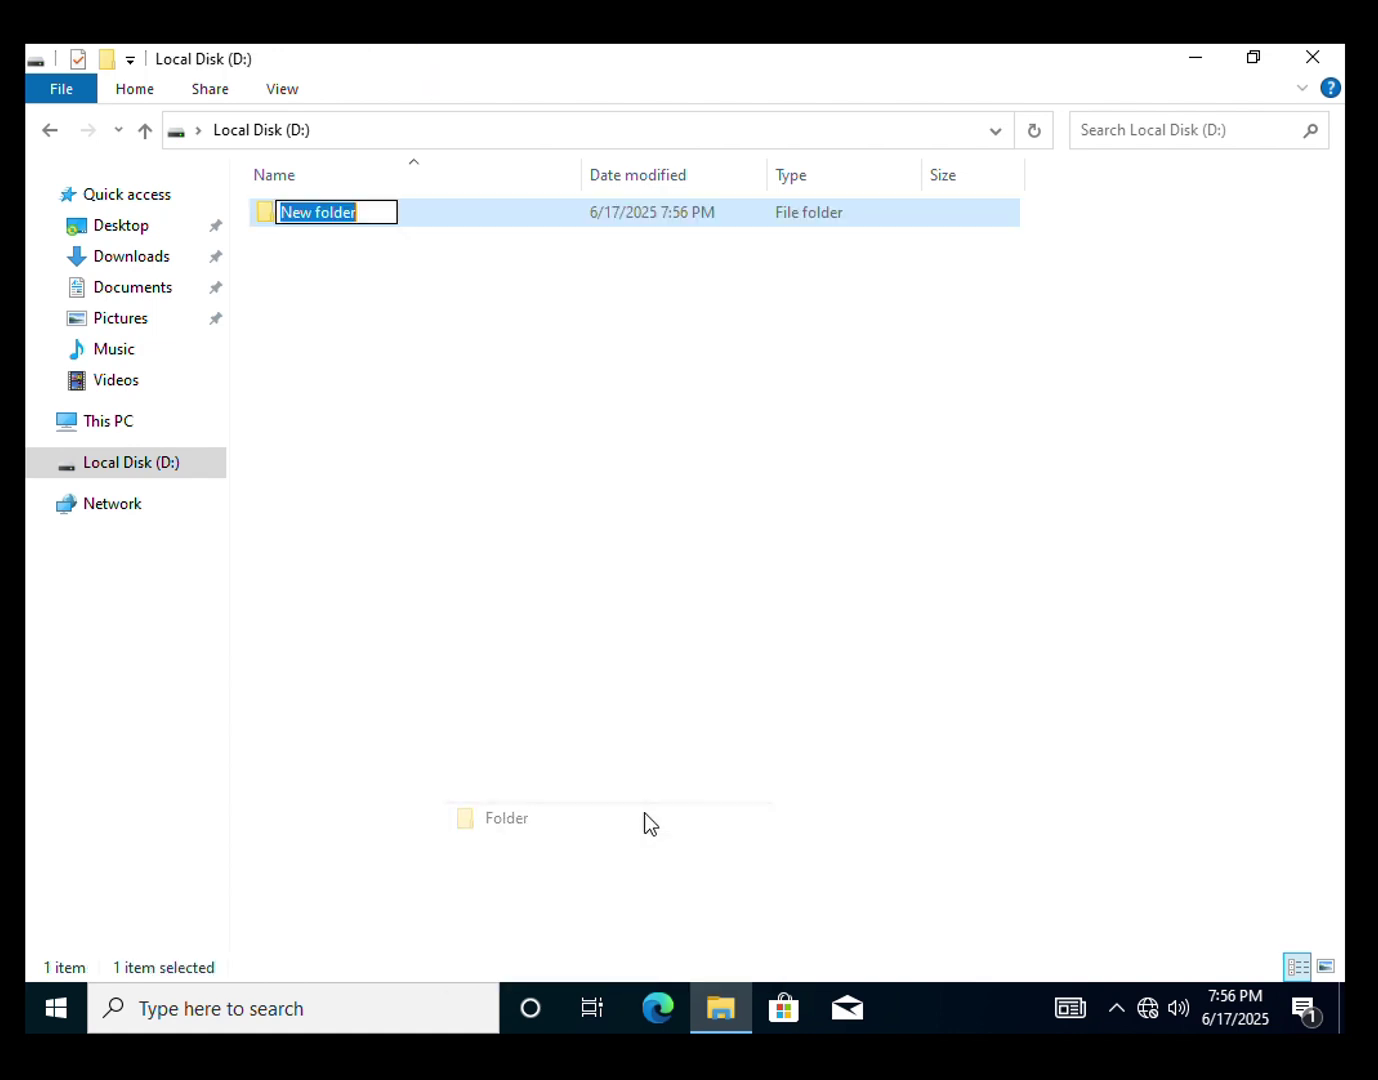
type("Ba")
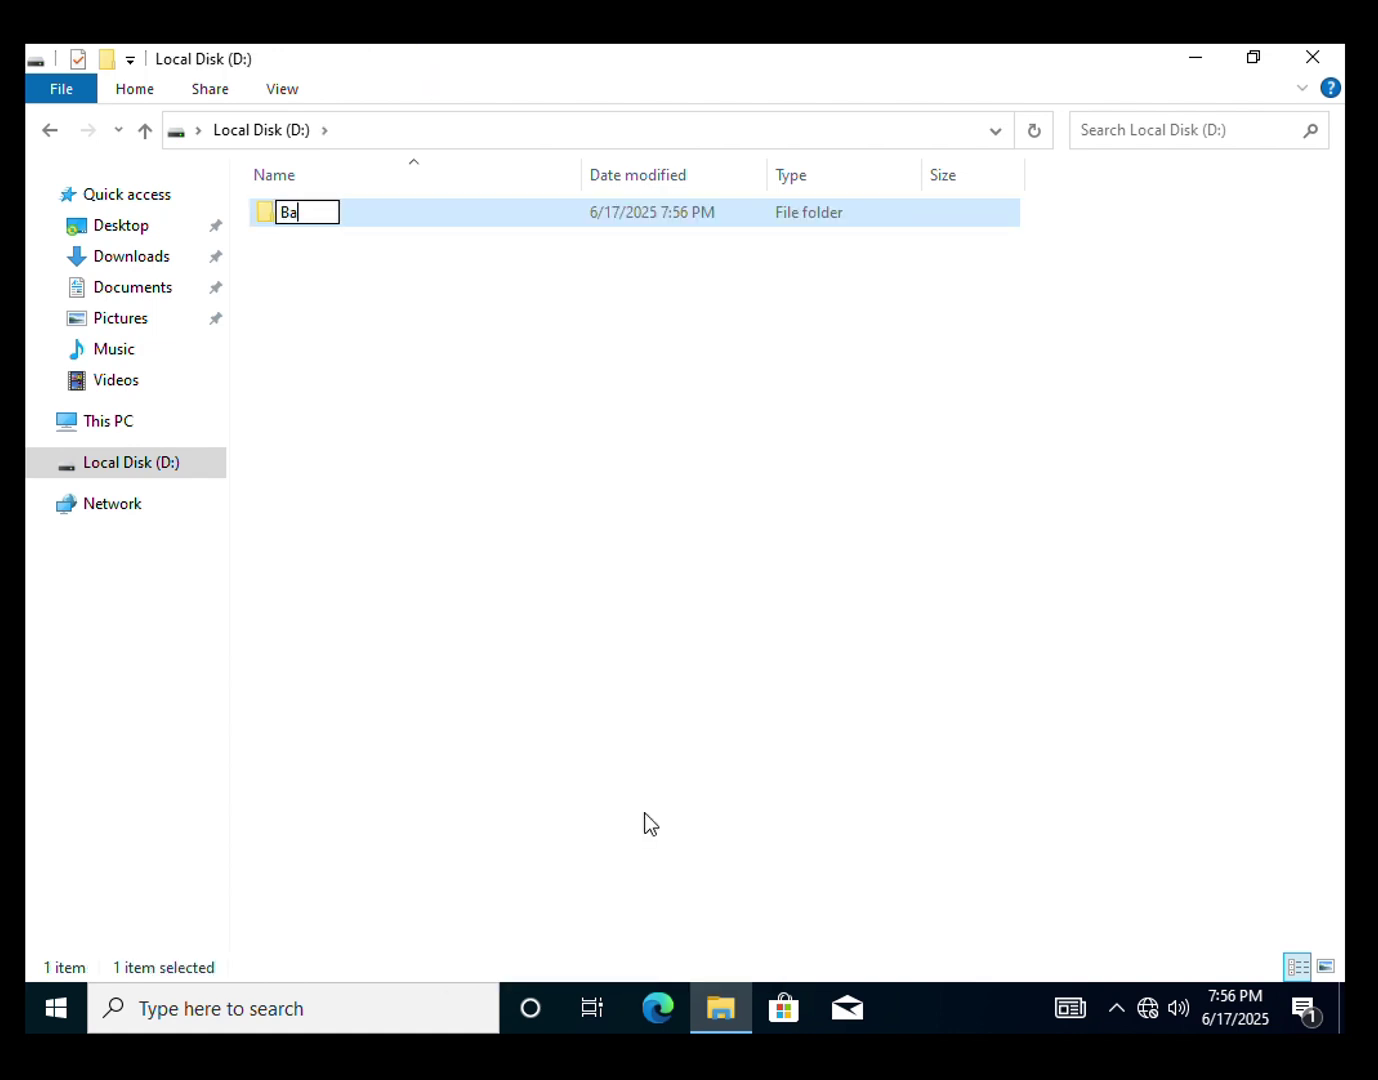
type("ckup and R")
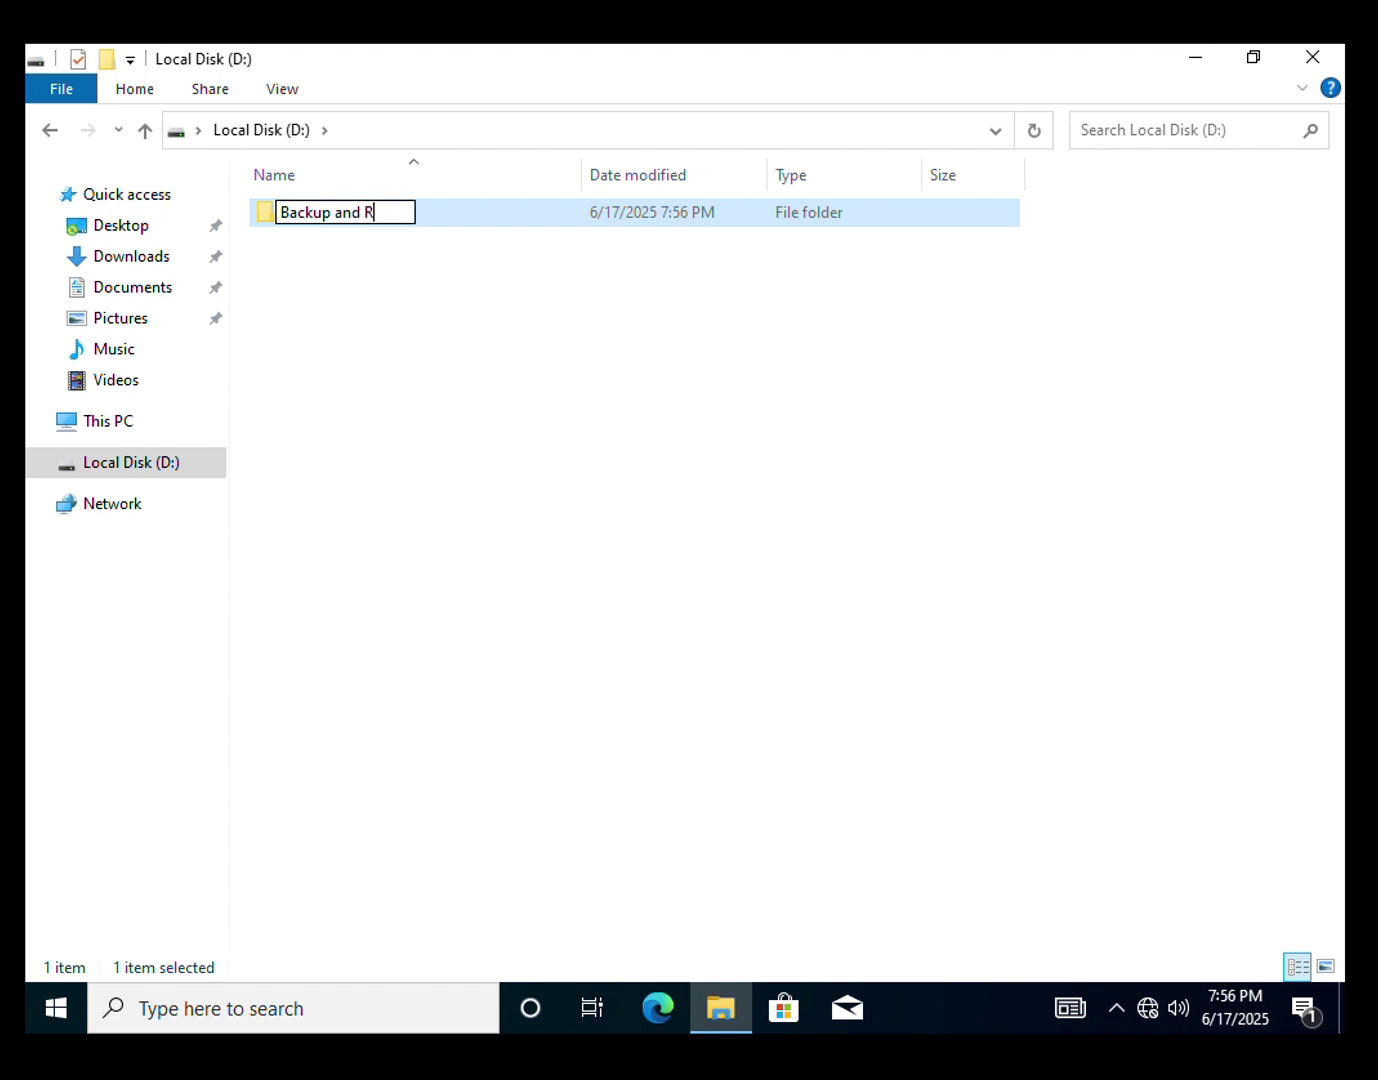
type("estore")
key("Return")
key("Return")
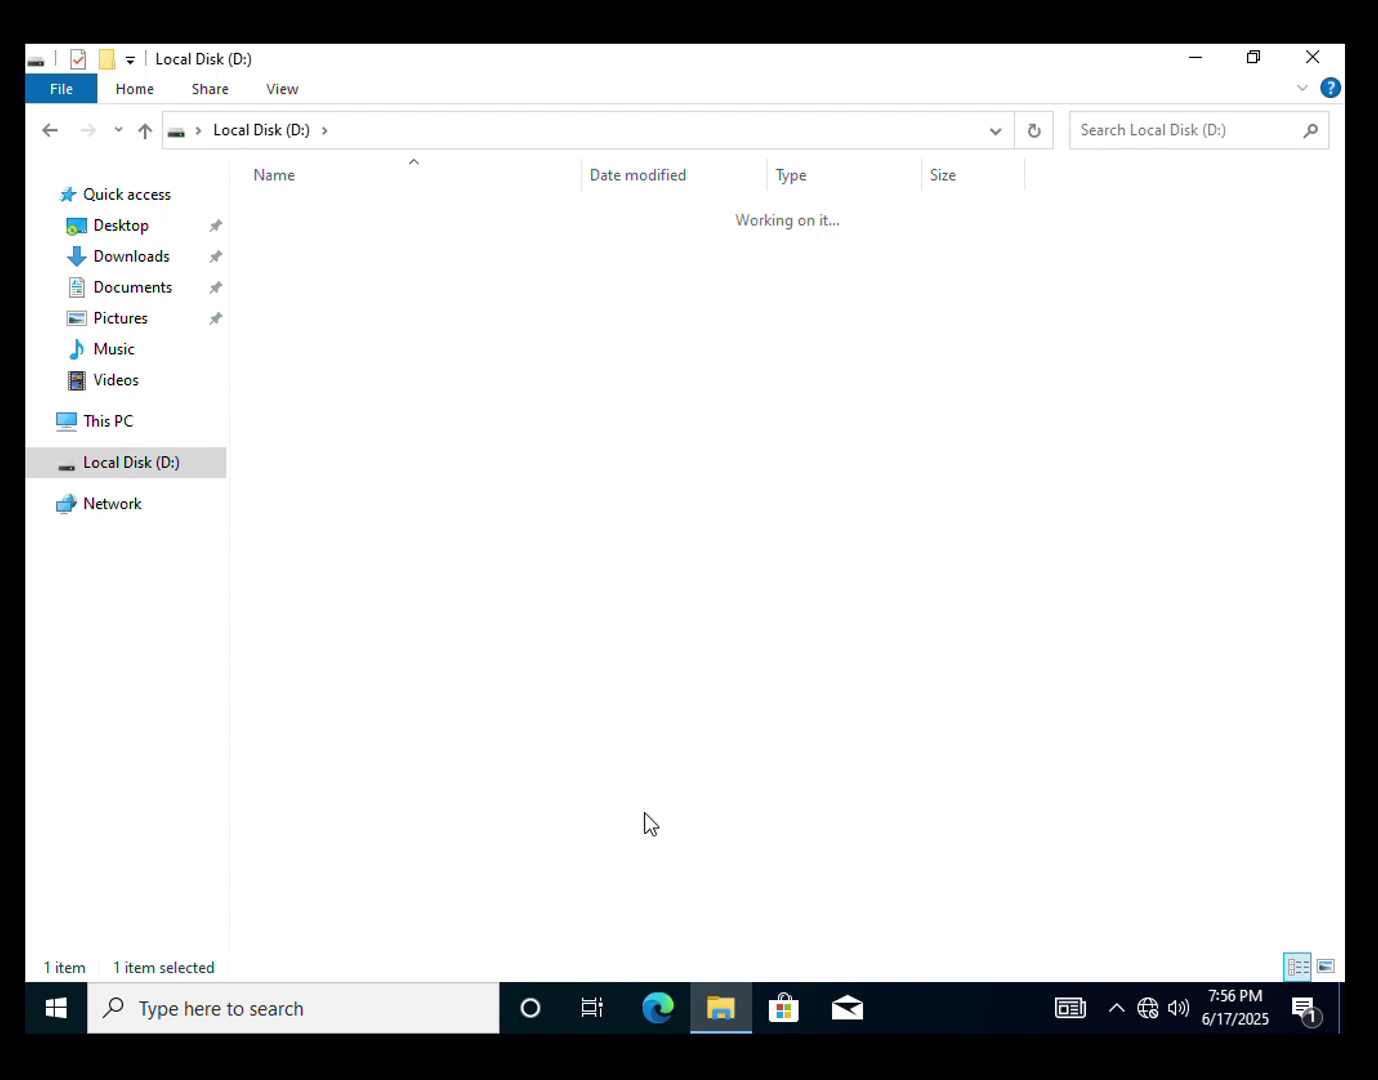
Create a subfolder named 'some files' inside Backup and Restore
right_click(696, 456)
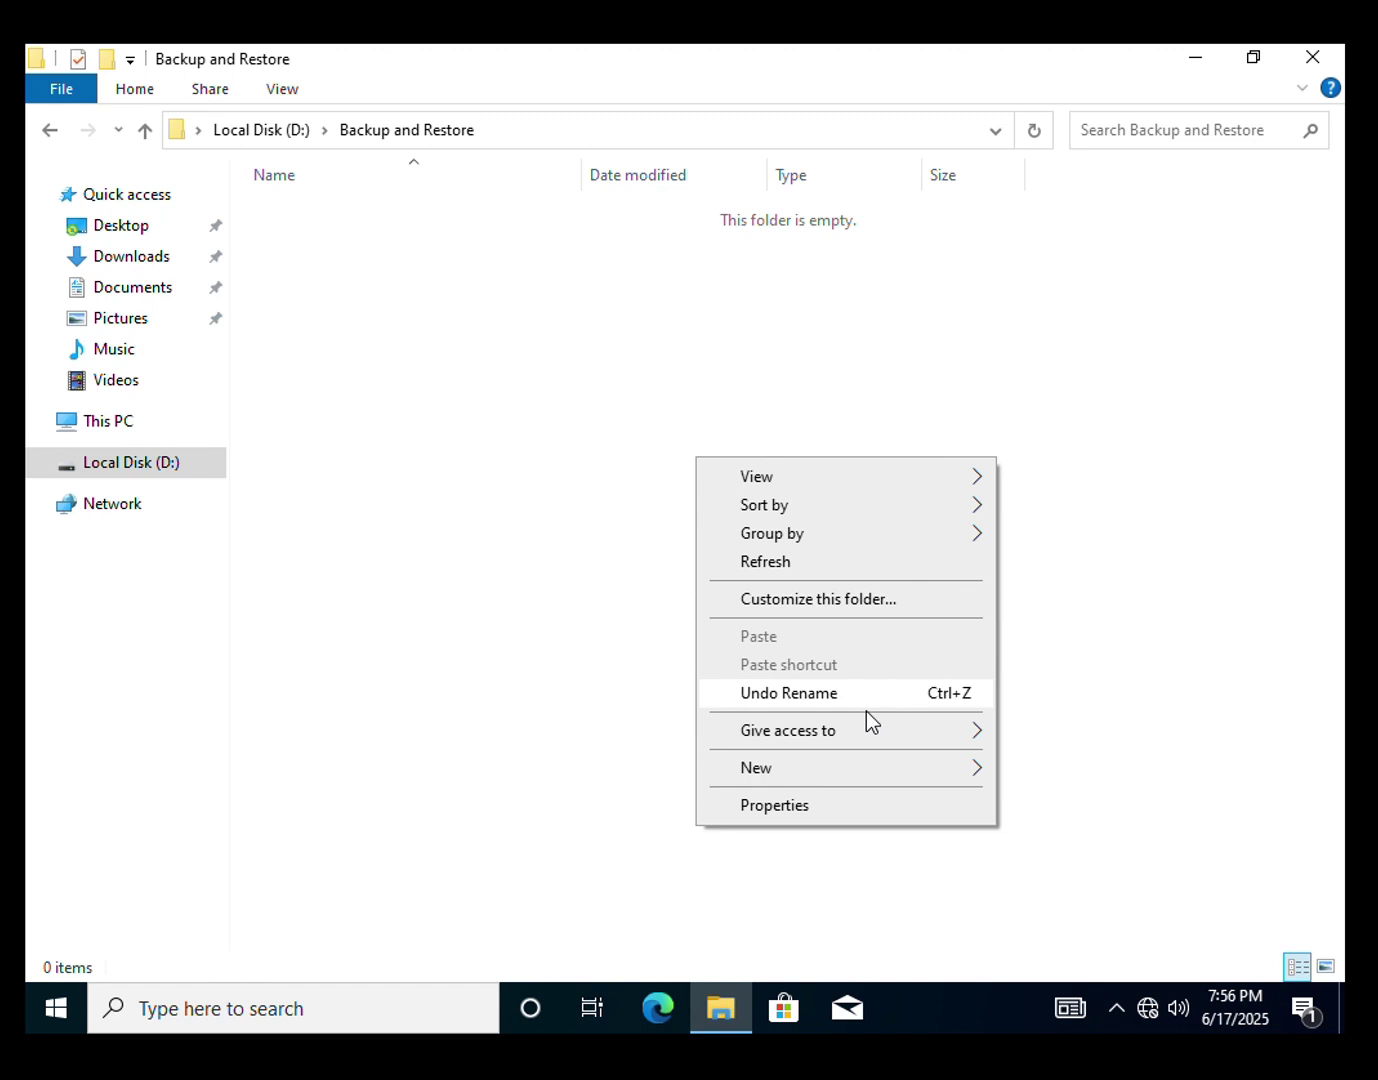
mouse_move(950, 767)
left_click(1014, 766)
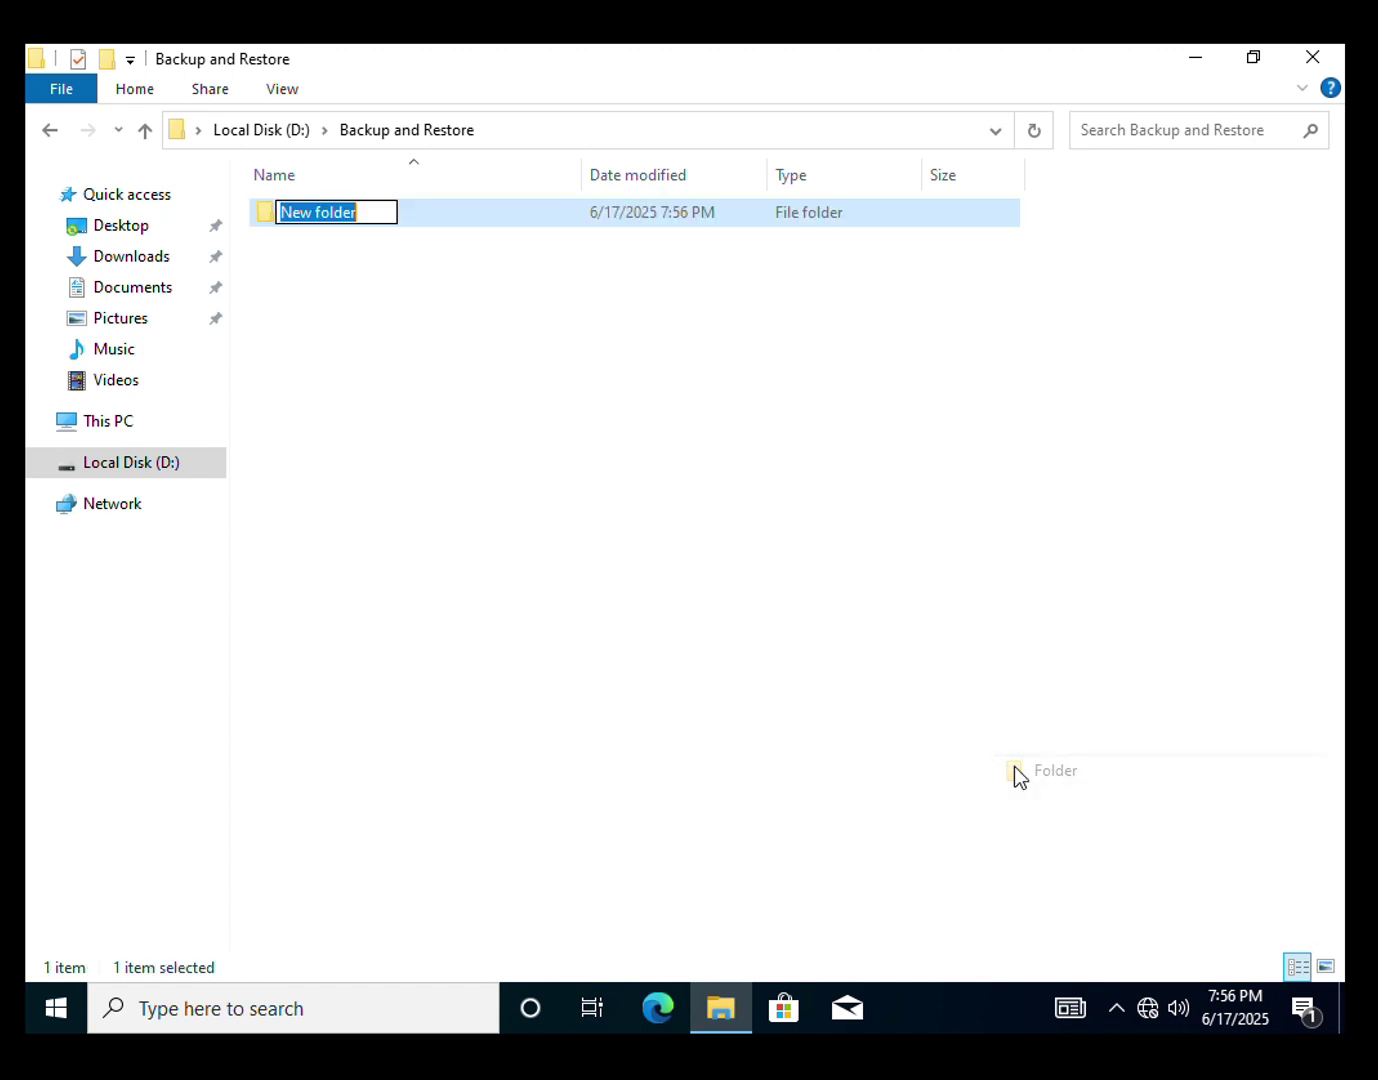
type("som")
key("BackSpace")
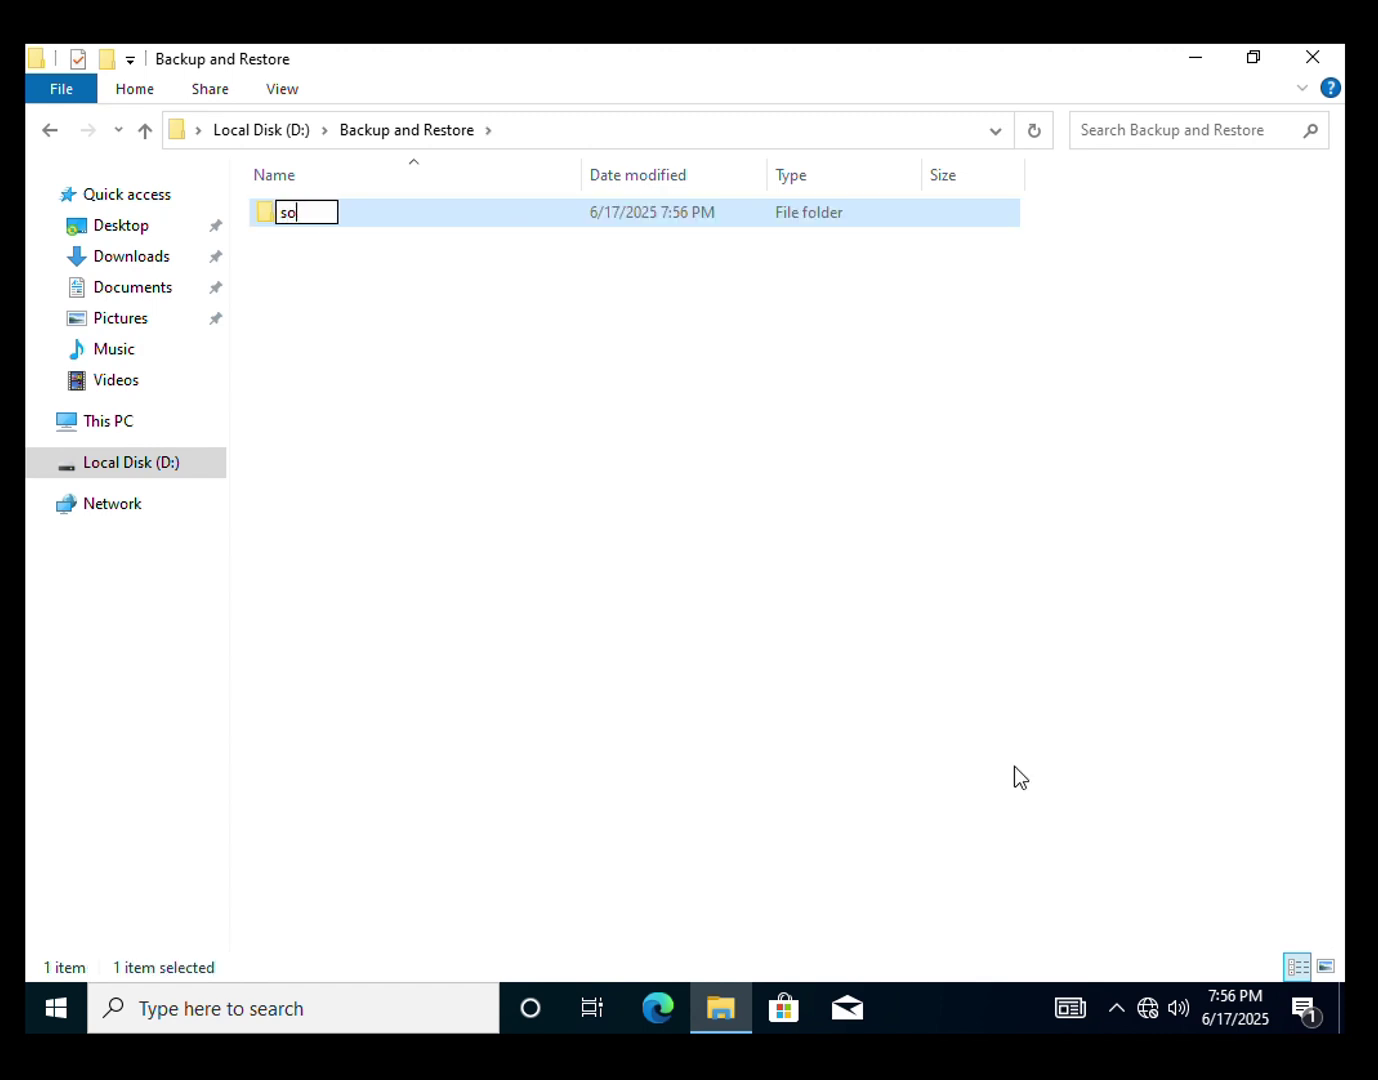
type("me files")
key("Return")
Add a new Bitmap image and a new Rich Text Document to the folder
right_click(607, 530)
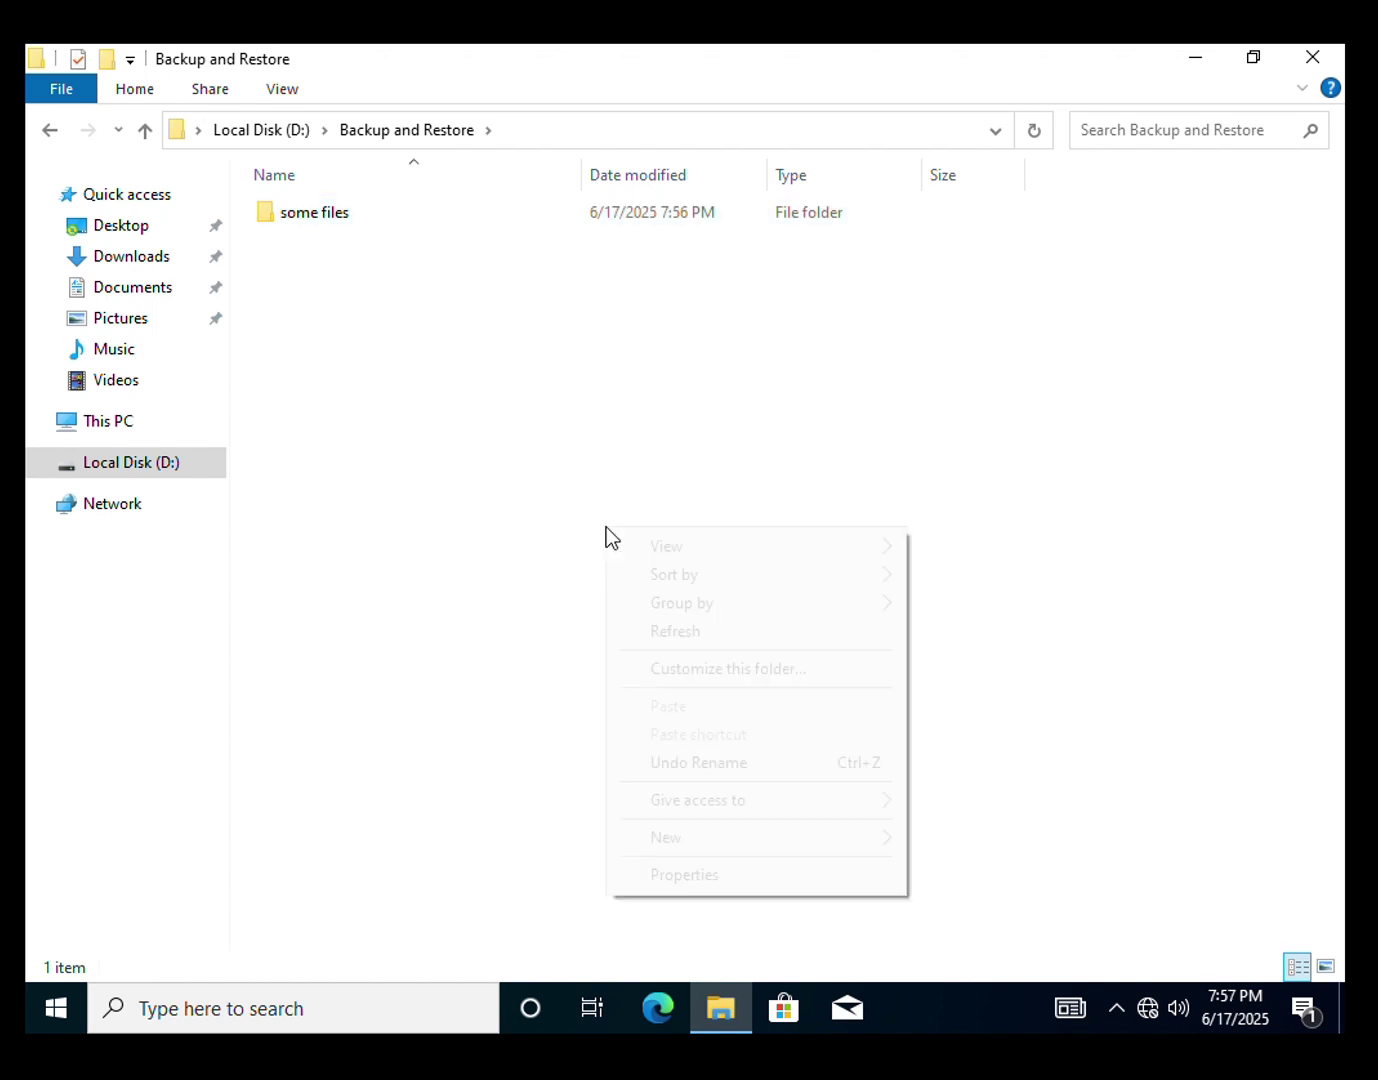
mouse_move(834, 844)
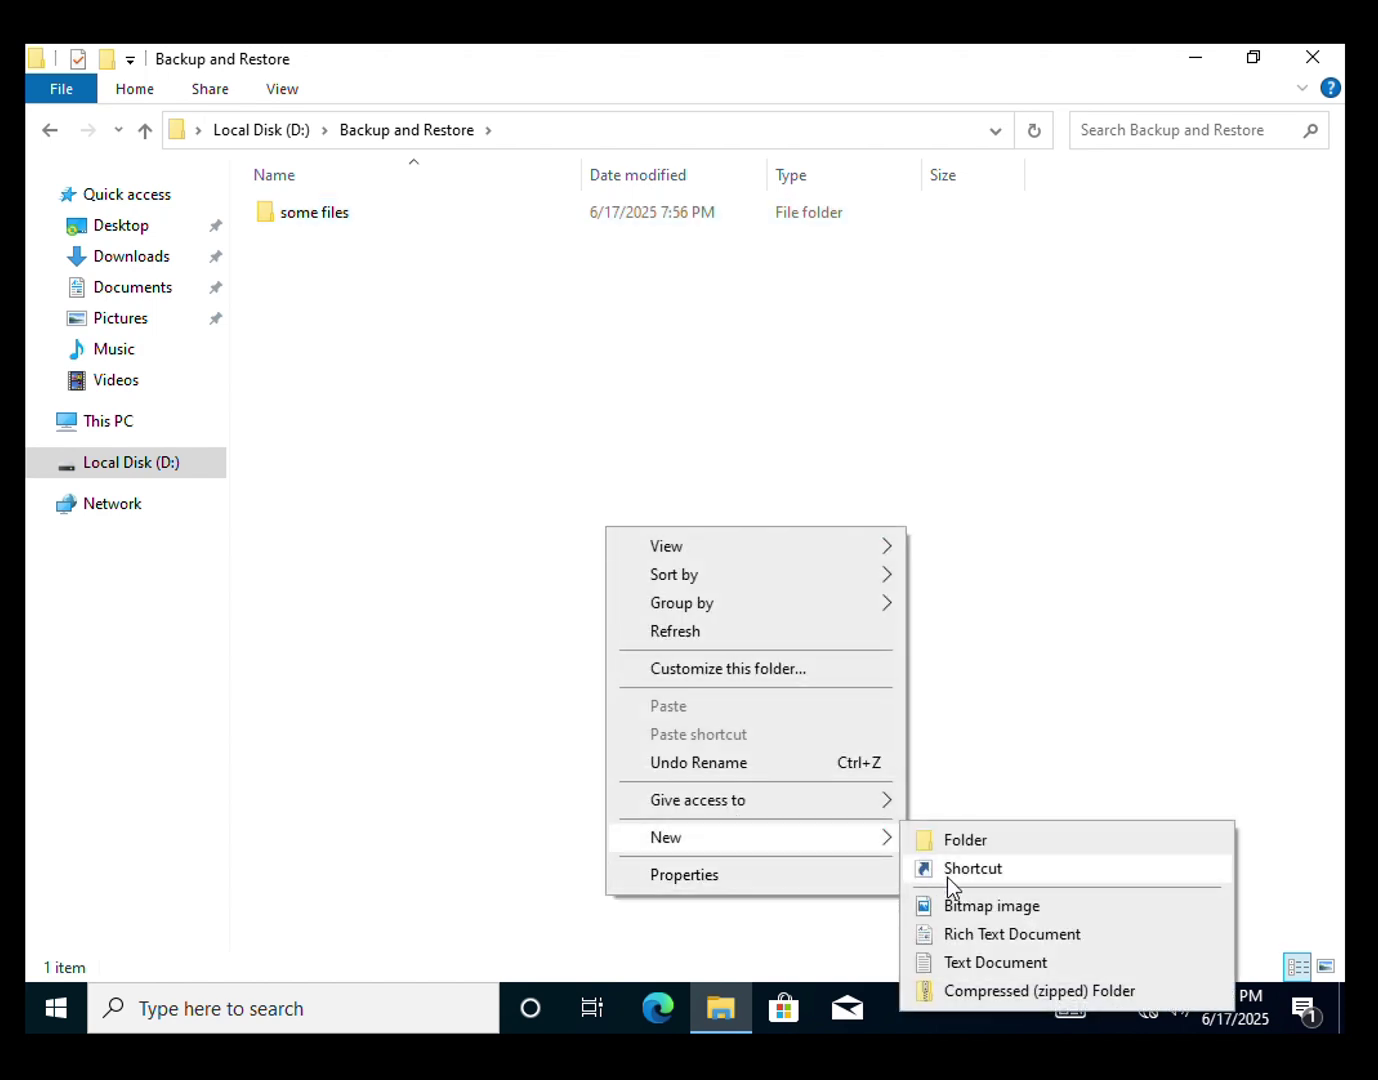
left_click(980, 906)
right_click(764, 692)
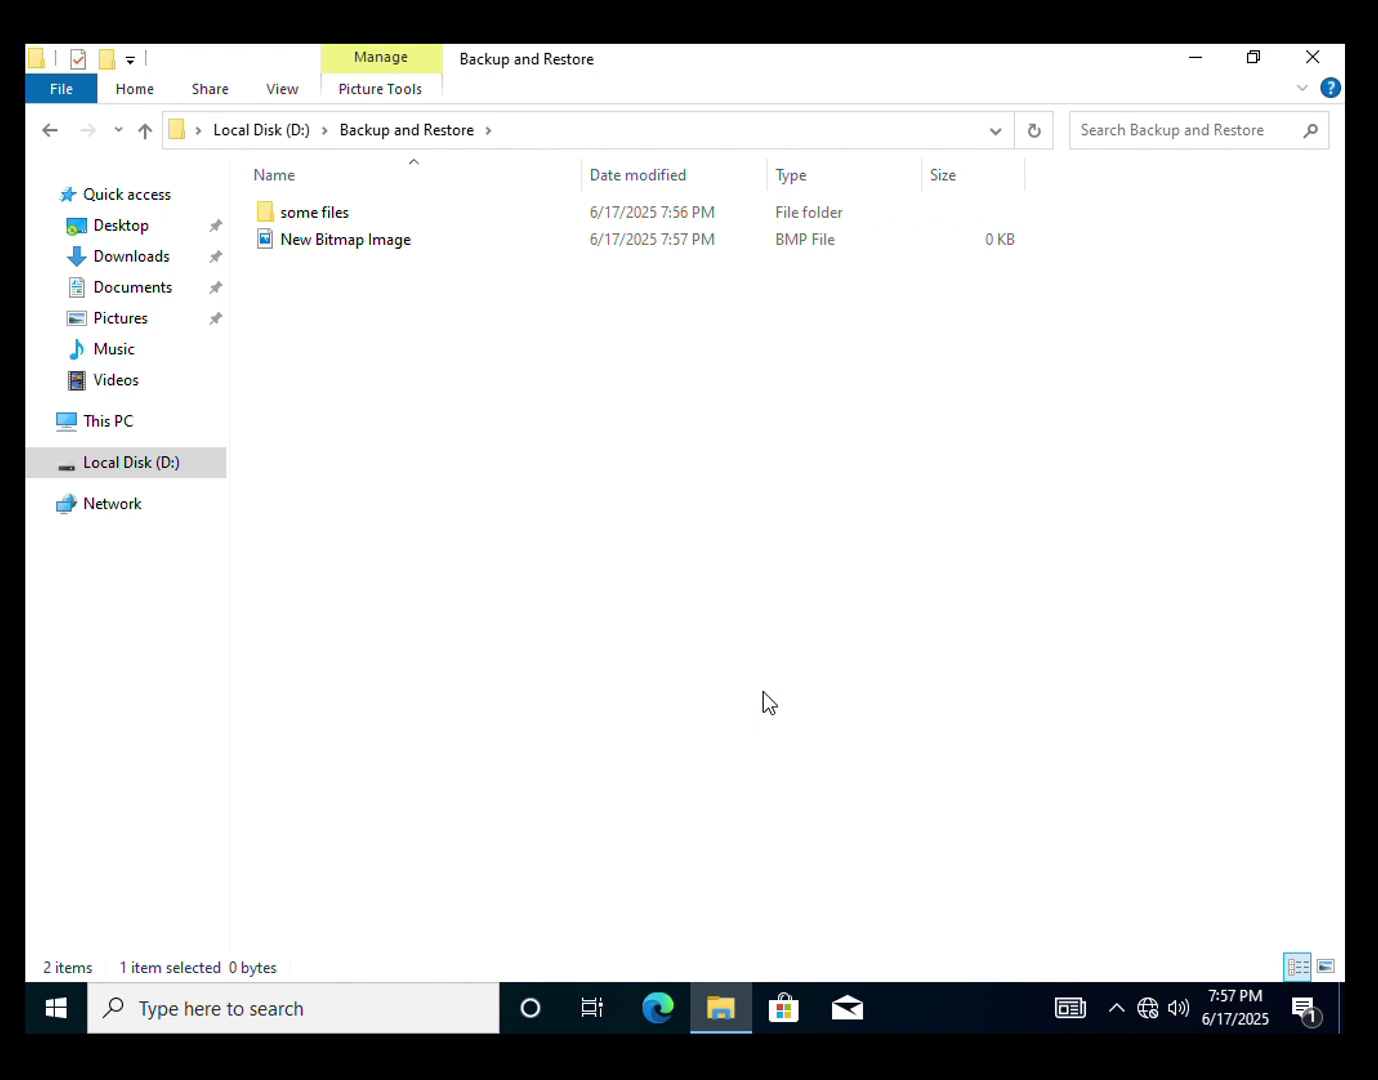
mouse_move(954, 634)
left_click(598, 730)
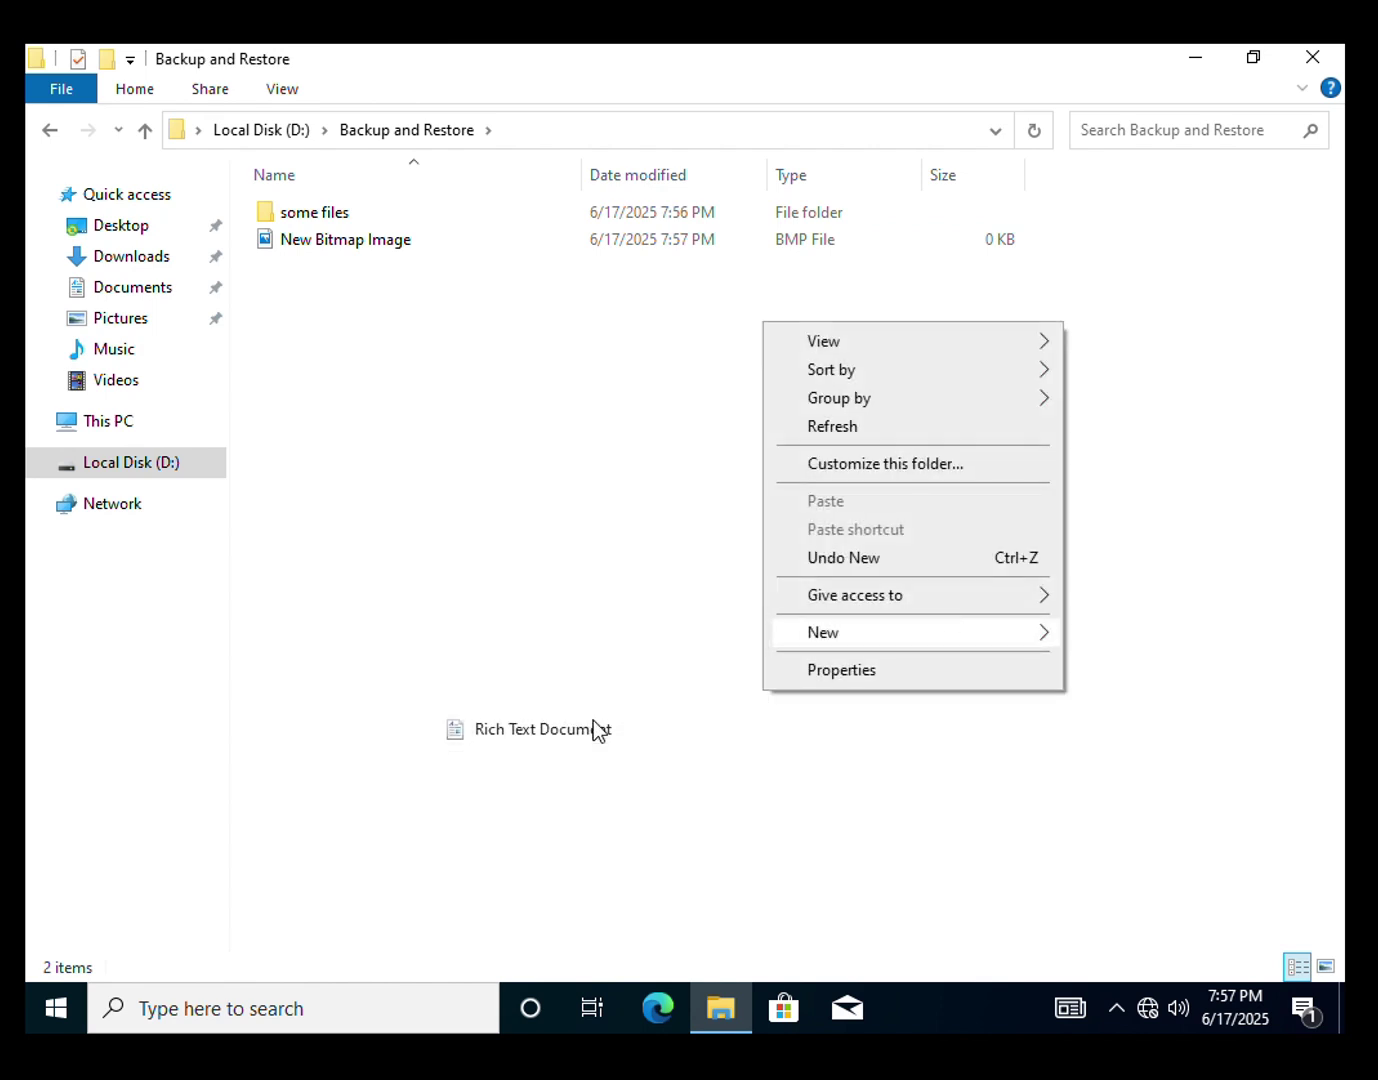
Add a Compressed (zipped) Folder with its default name, then return to Local Disk (D:)
right_click(593, 721)
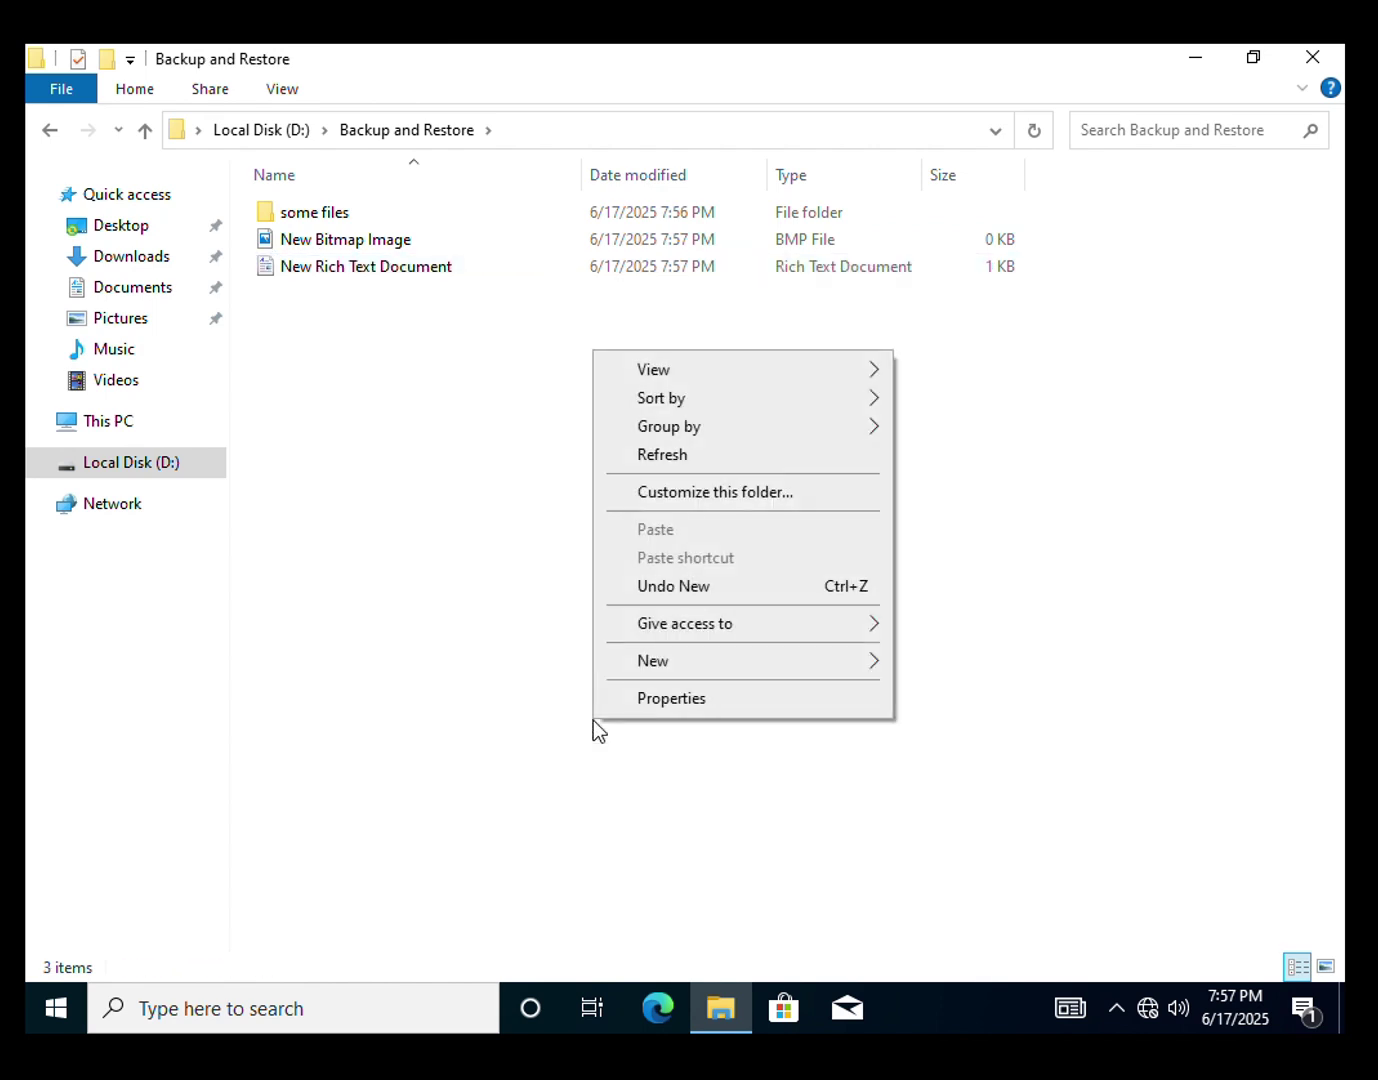
mouse_move(760, 663)
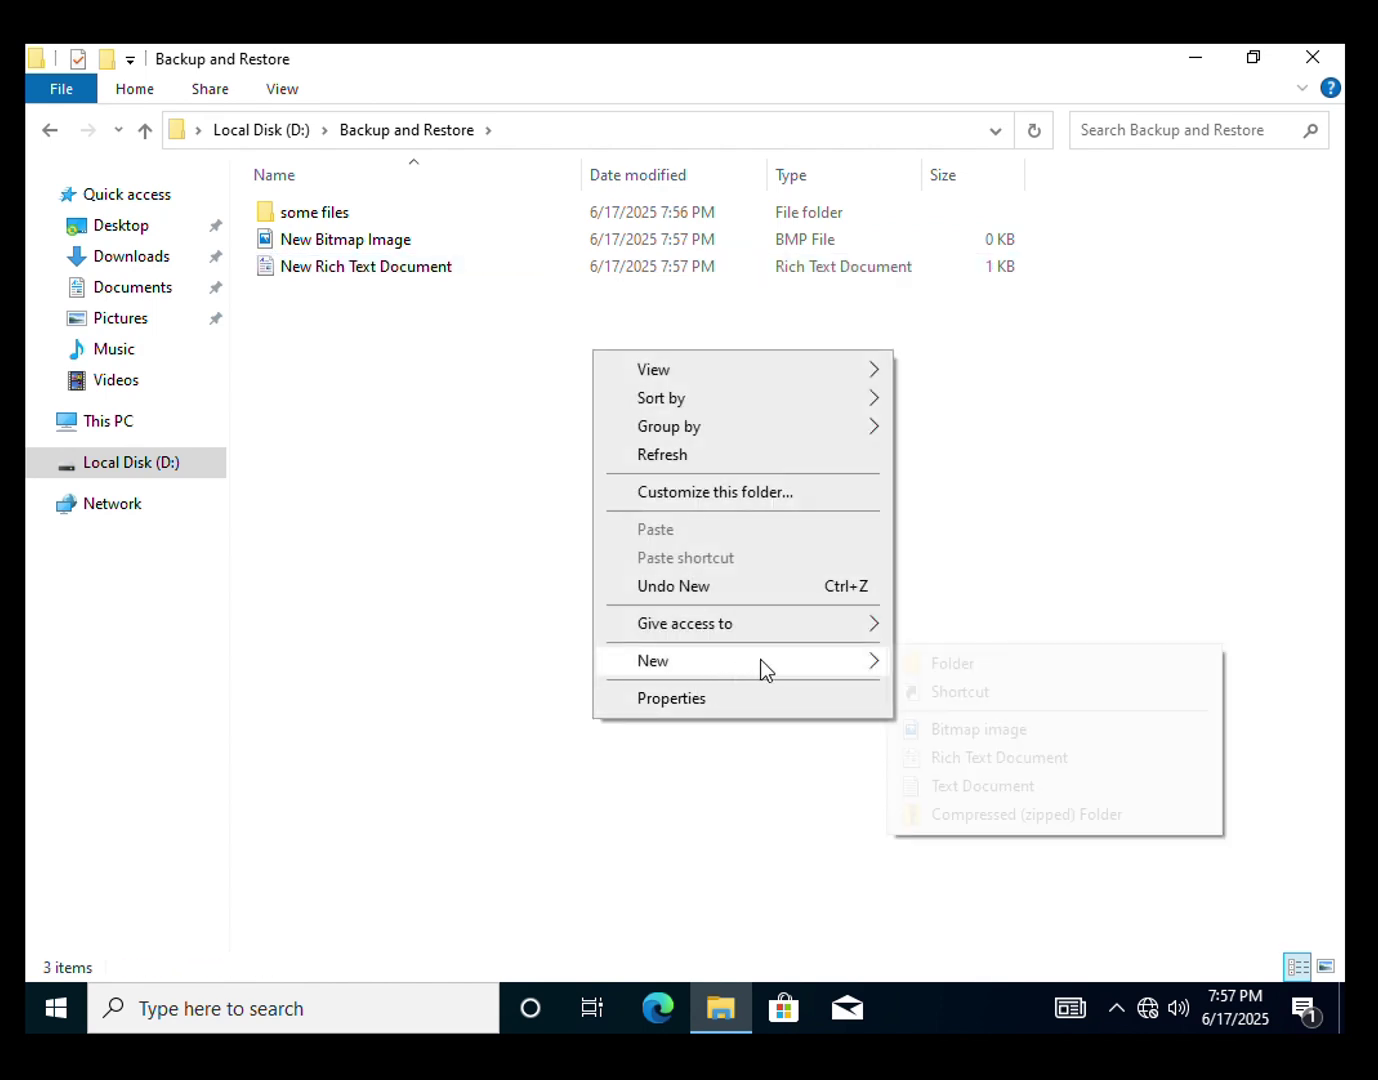
left_click(1023, 813)
key("Return")
left_click(775, 598)
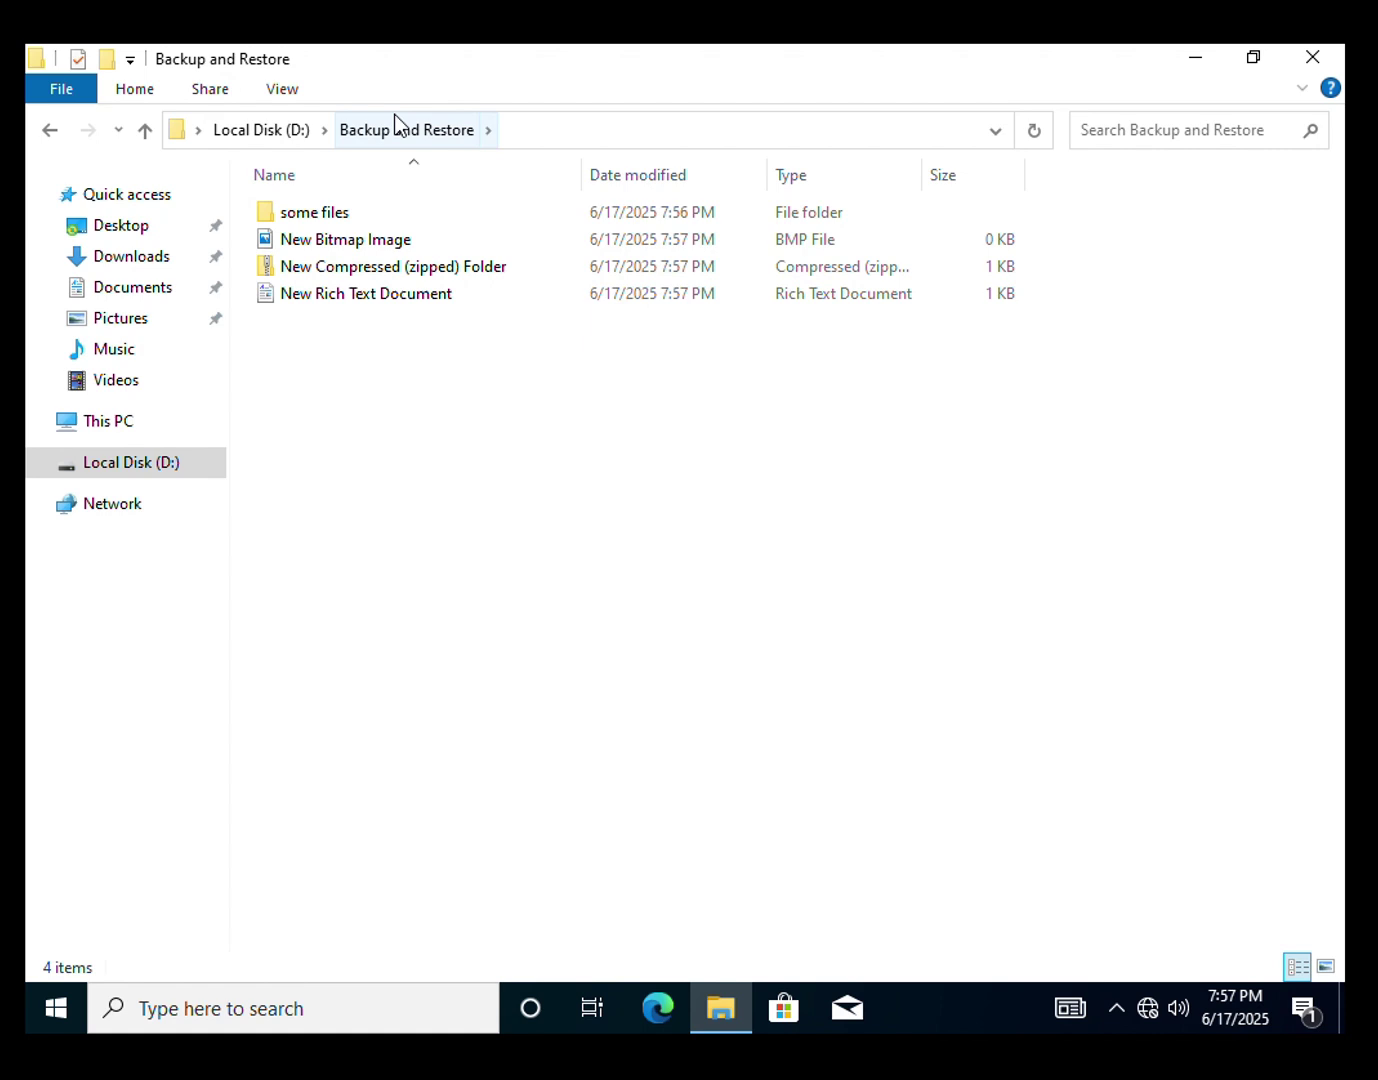
left_click(268, 131)
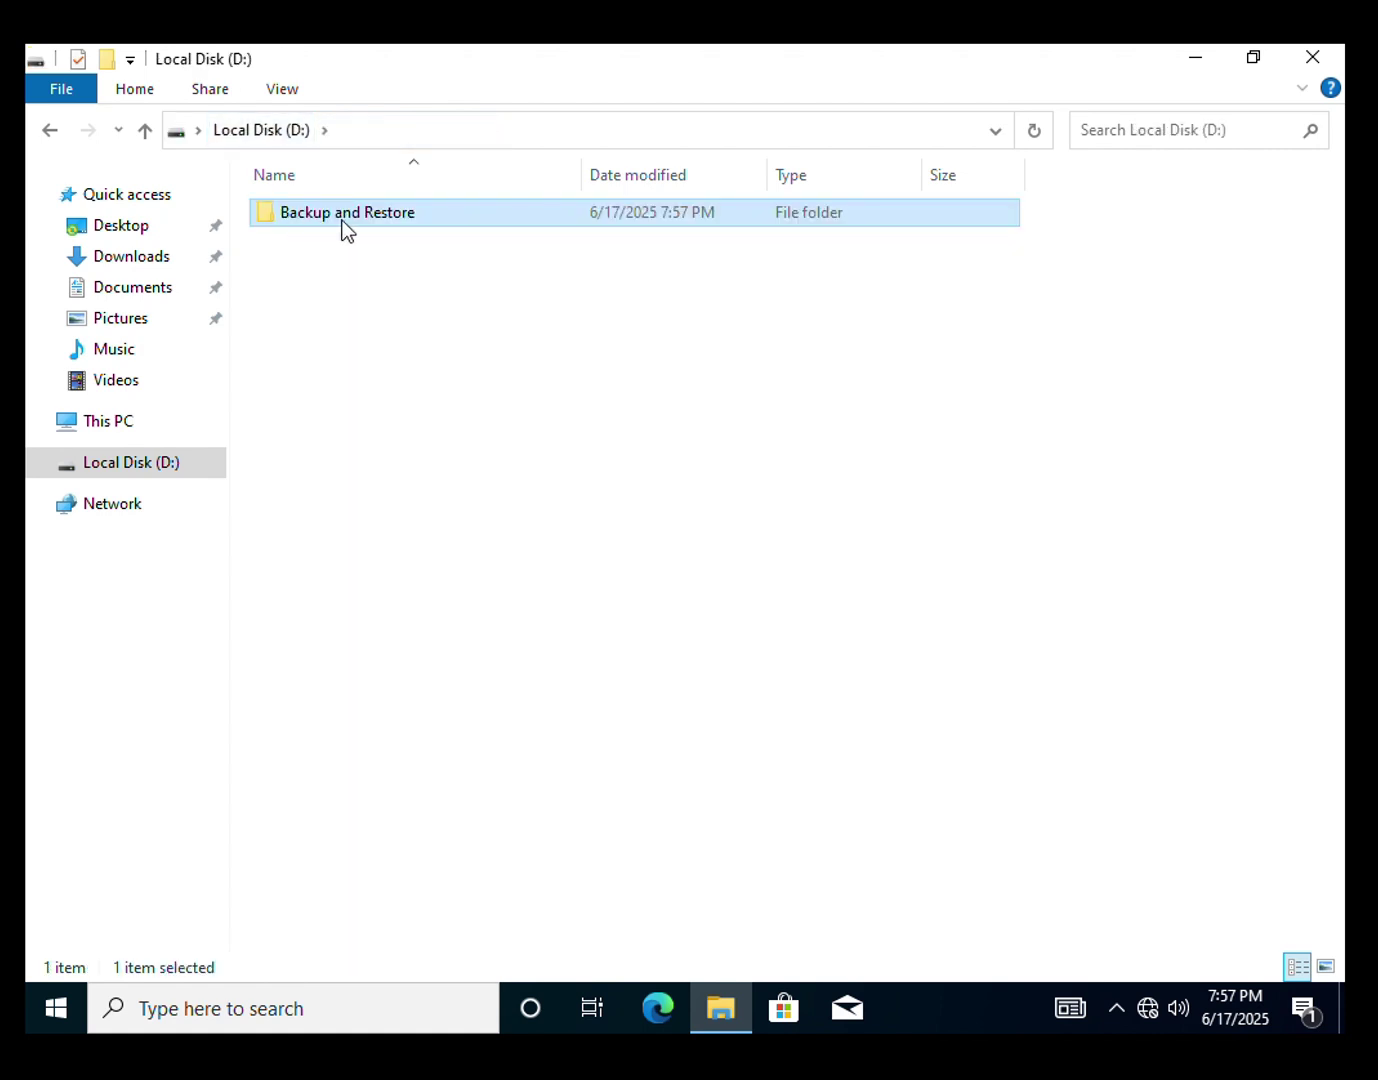
Open the server's New Volume (D:) from This PC
left_click(1035, 456)
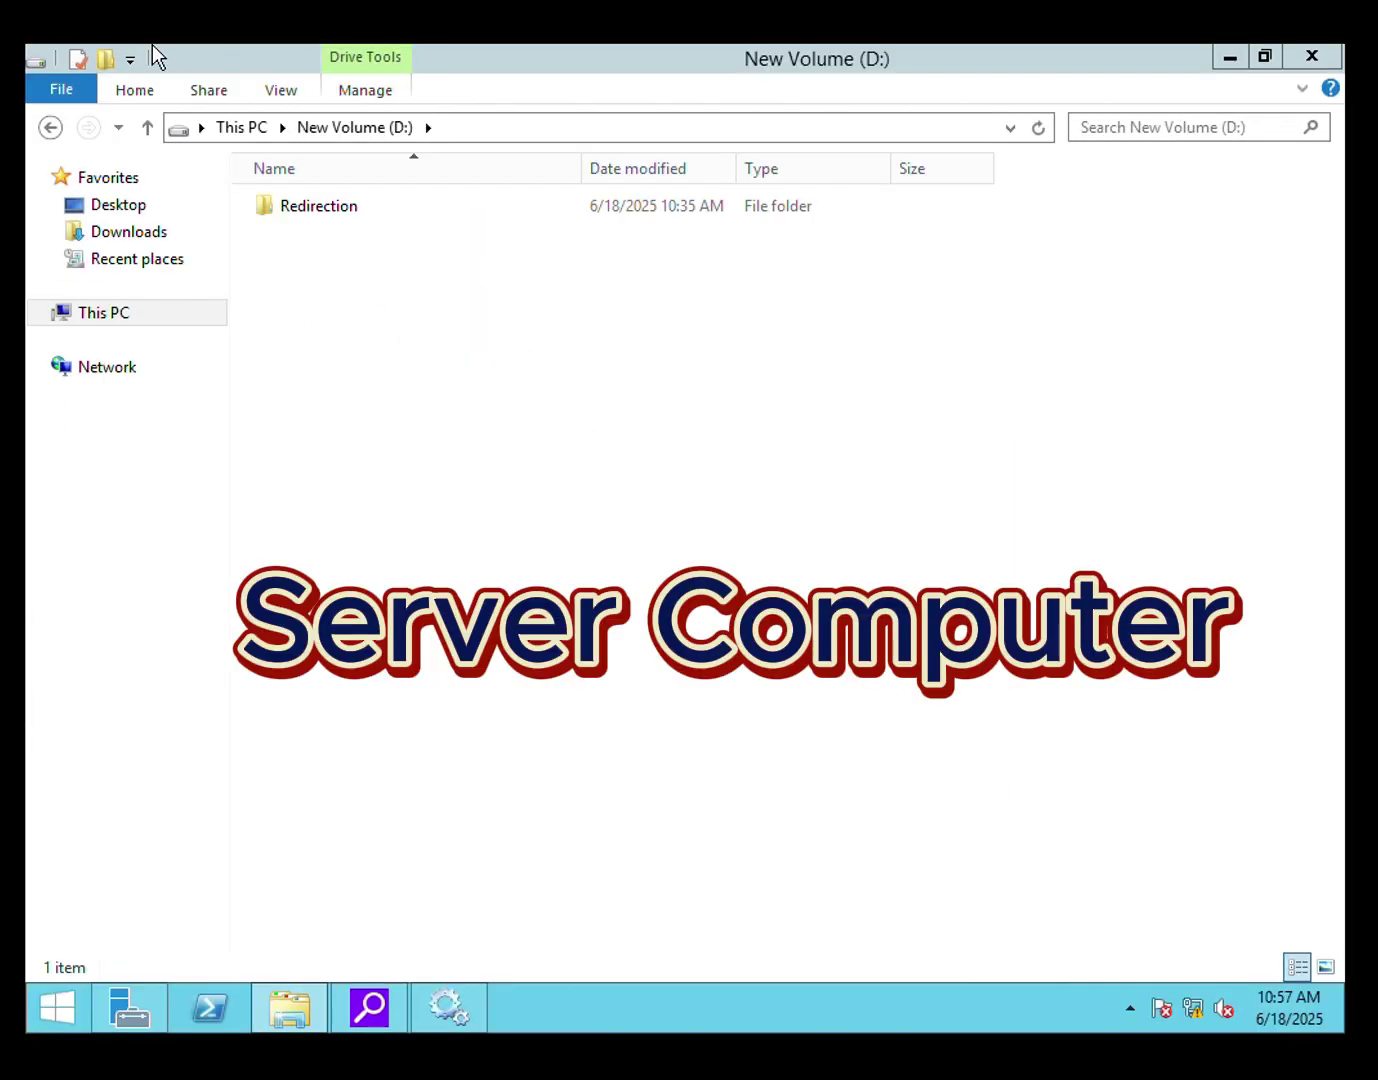
left_click(555, 513)
left_click(139, 320)
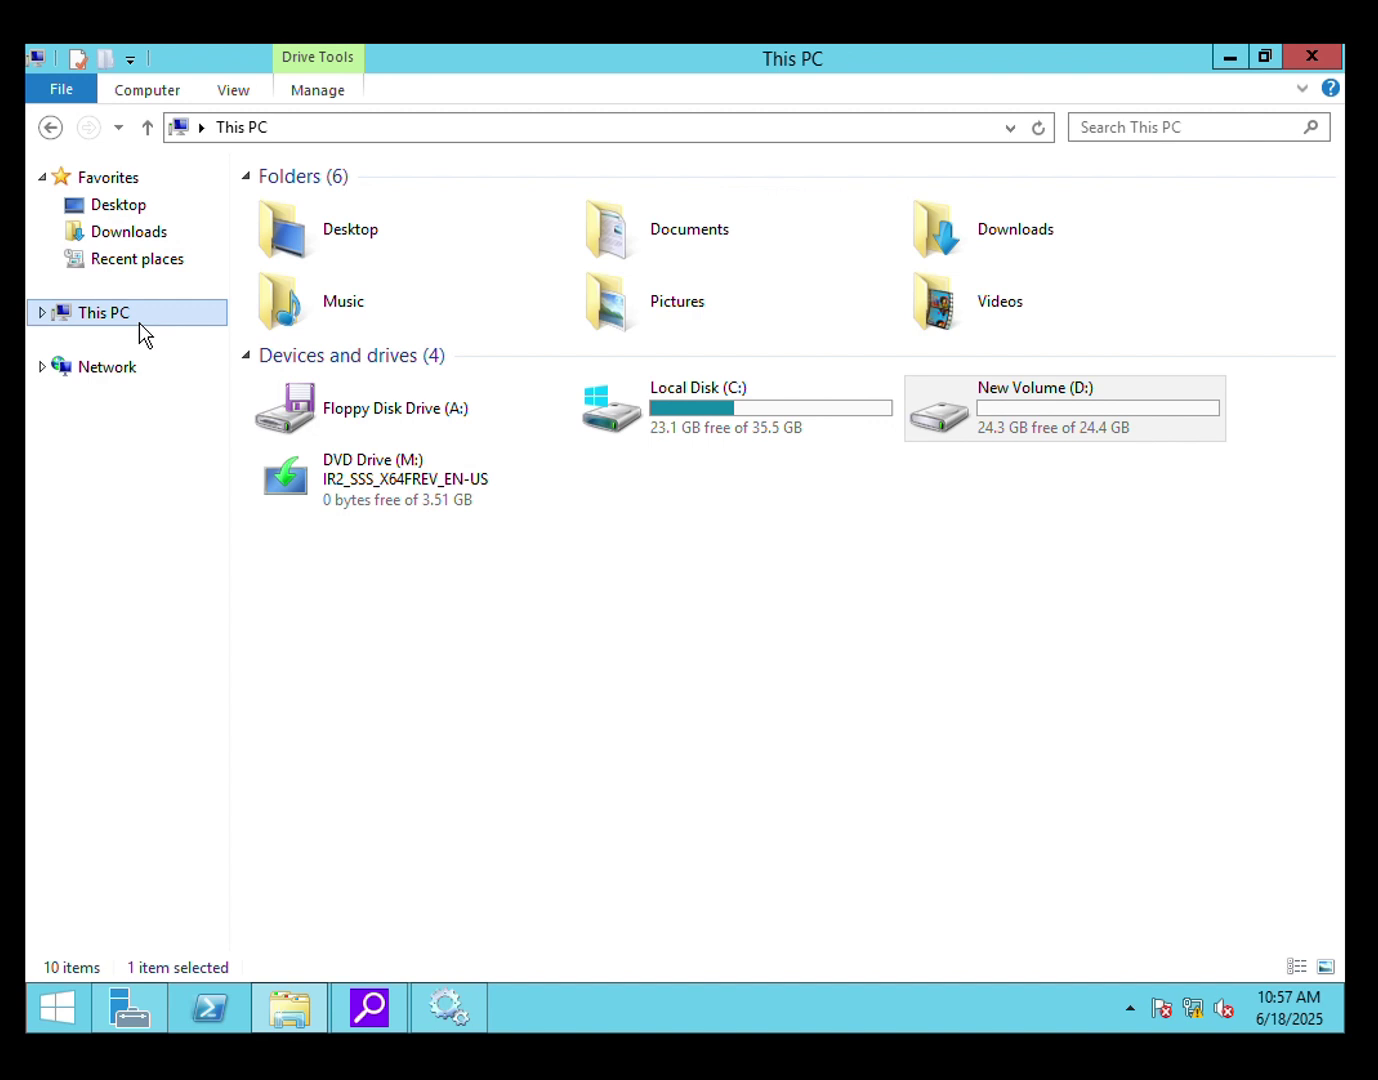
double_click(978, 410)
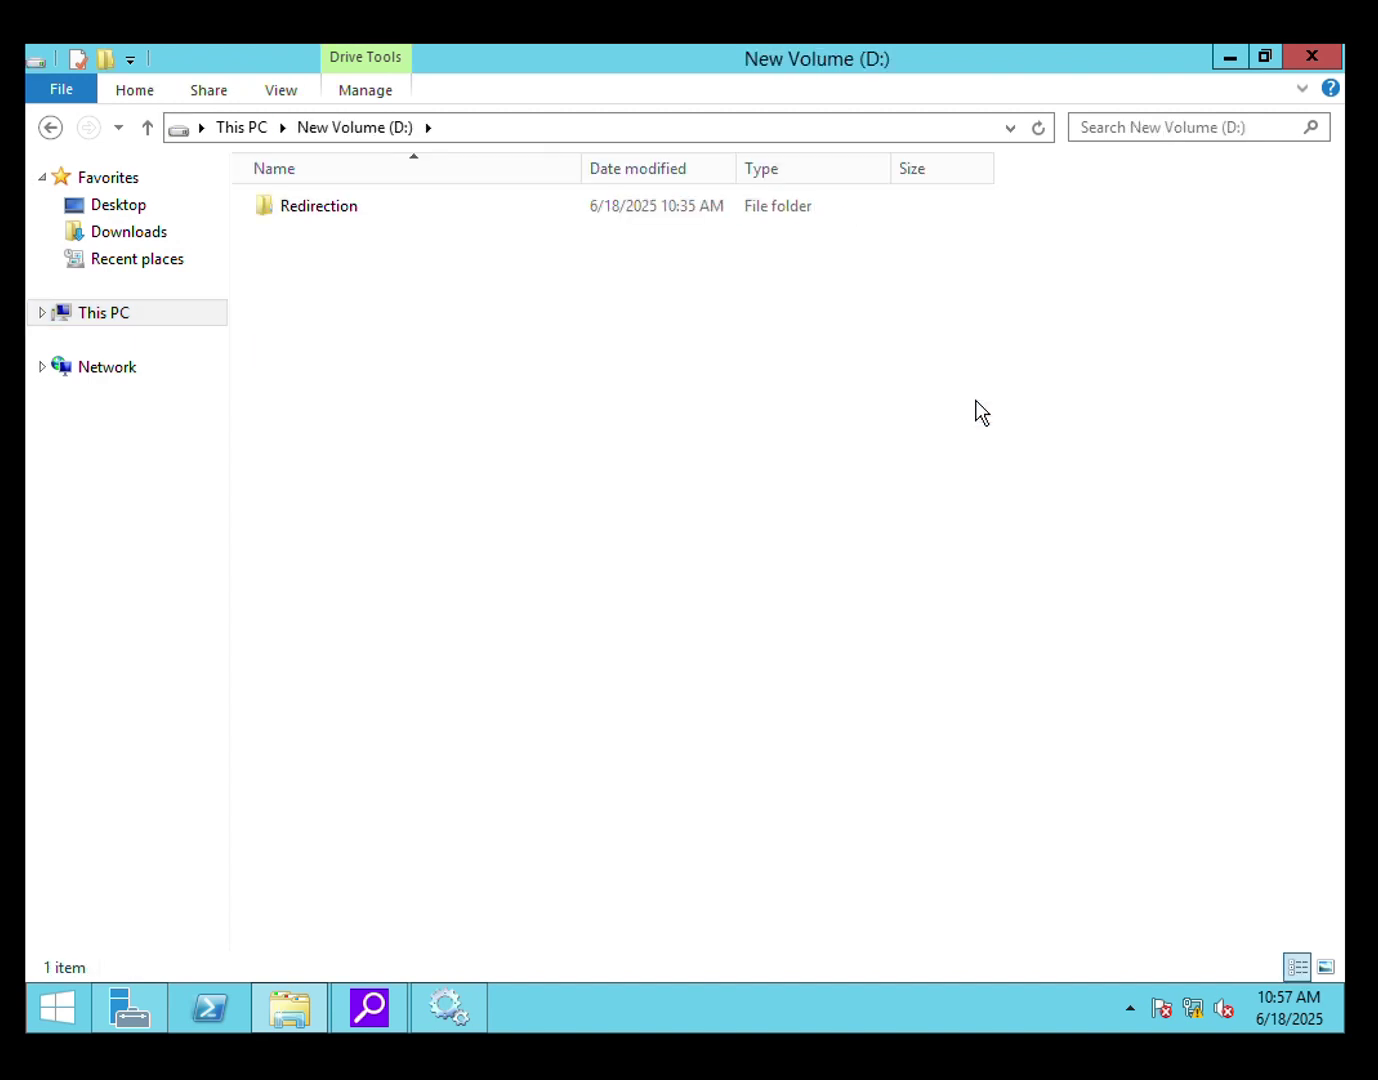
Create a folder named 'Backup and Restore' on New Volume (D:) beside Redirection
right_click(503, 316)
mouse_move(737, 610)
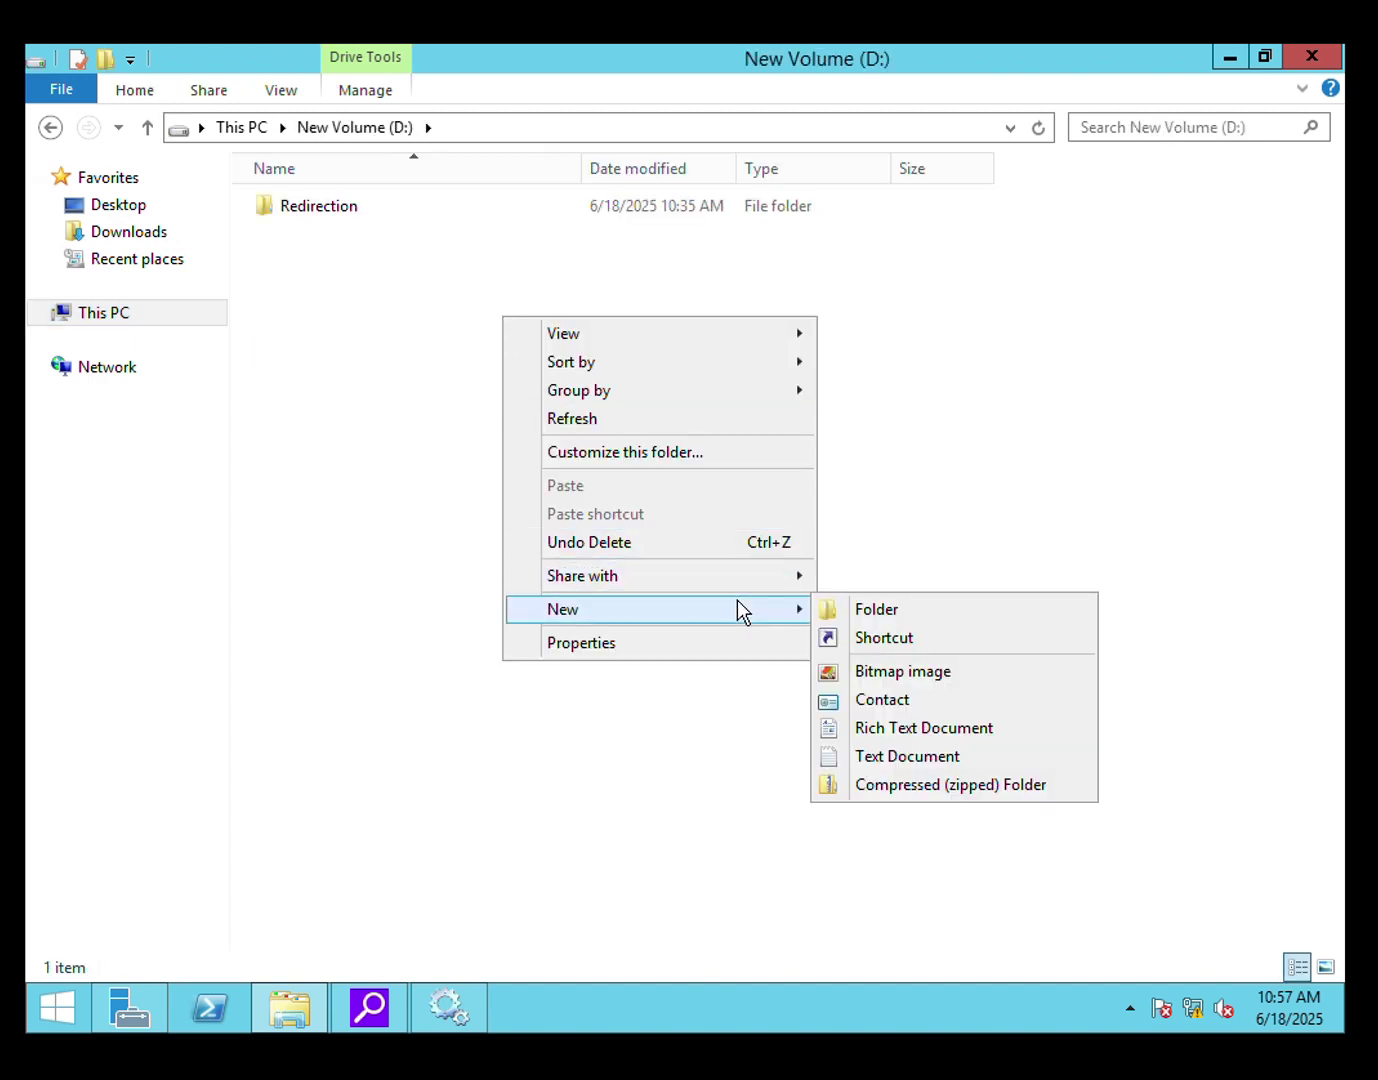
left_click(879, 607)
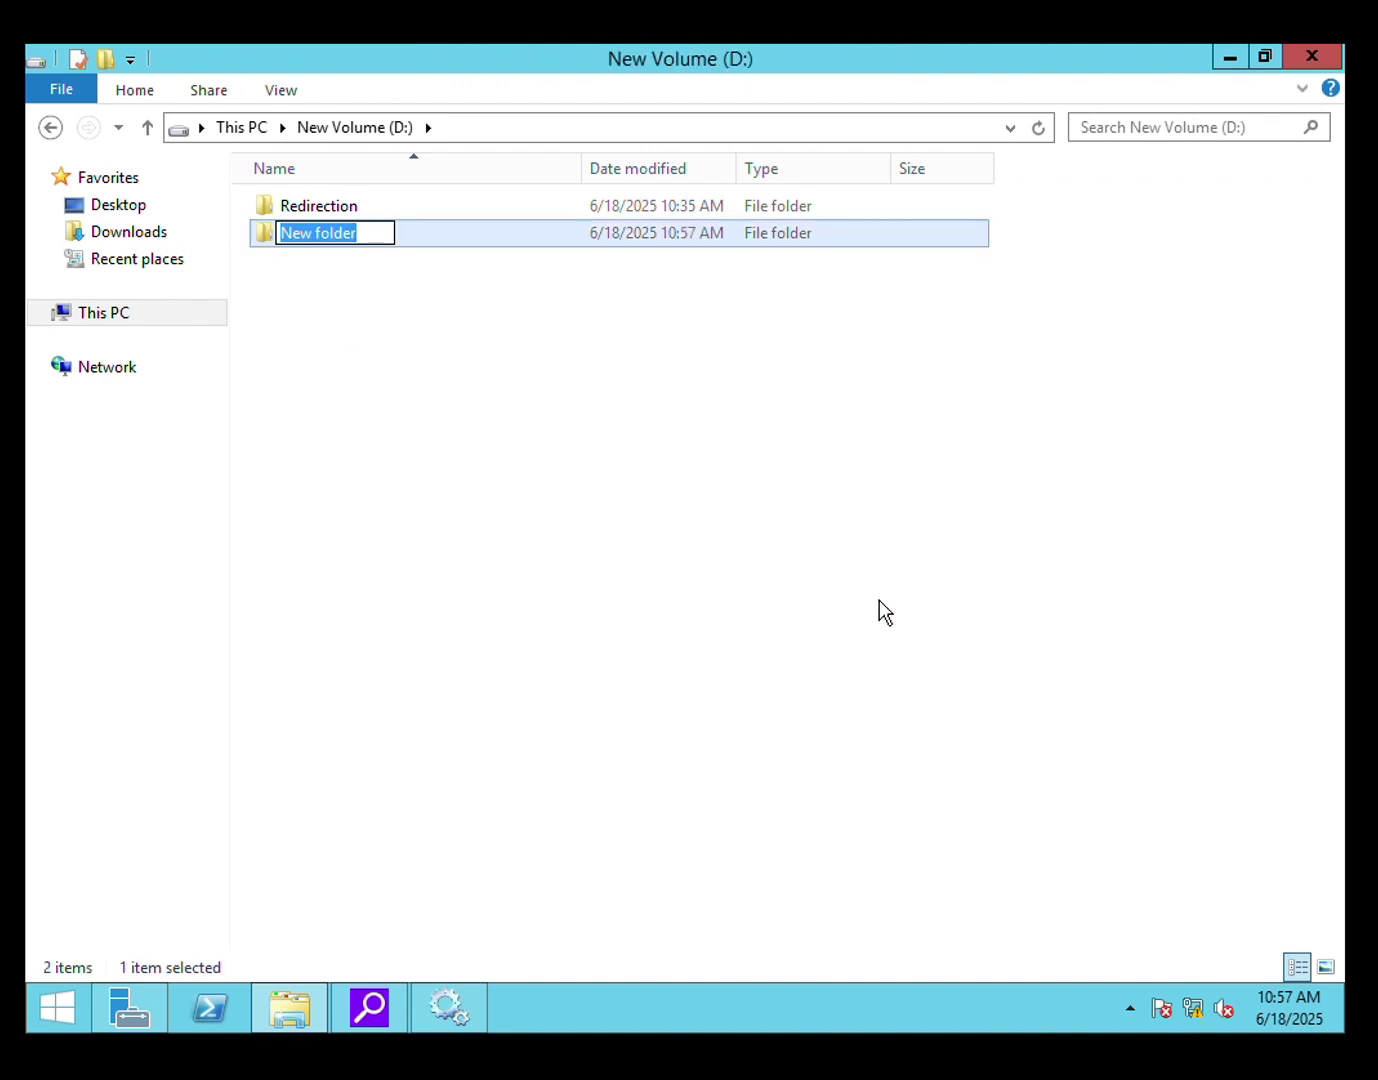
type("Backu")
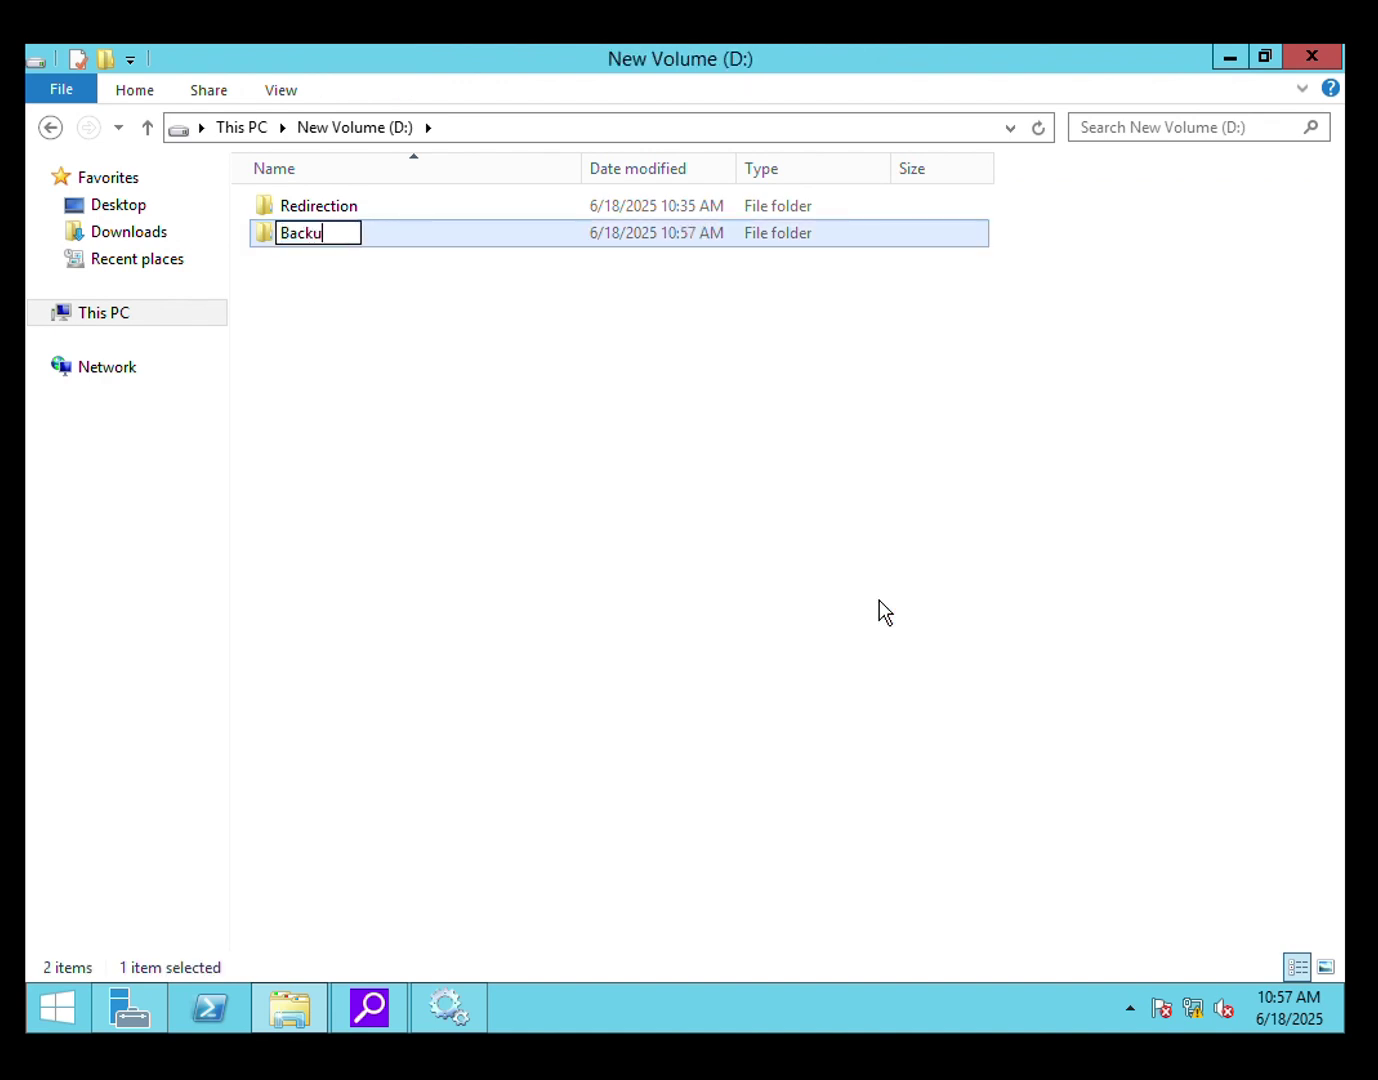
type("p and ")
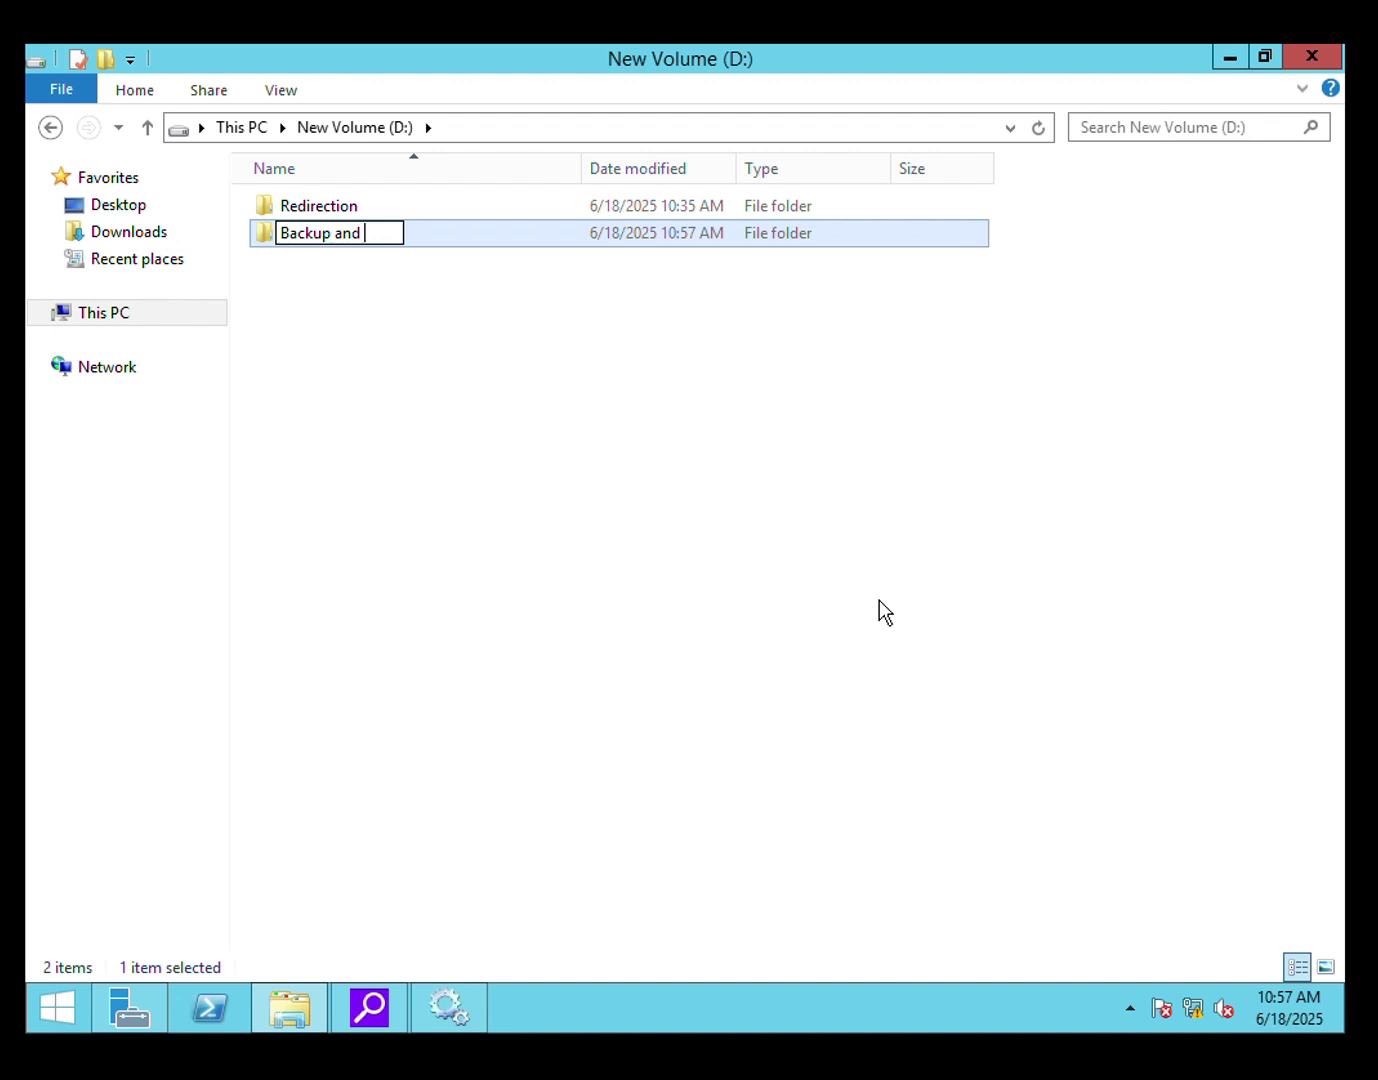
type("Restore")
key("Return")
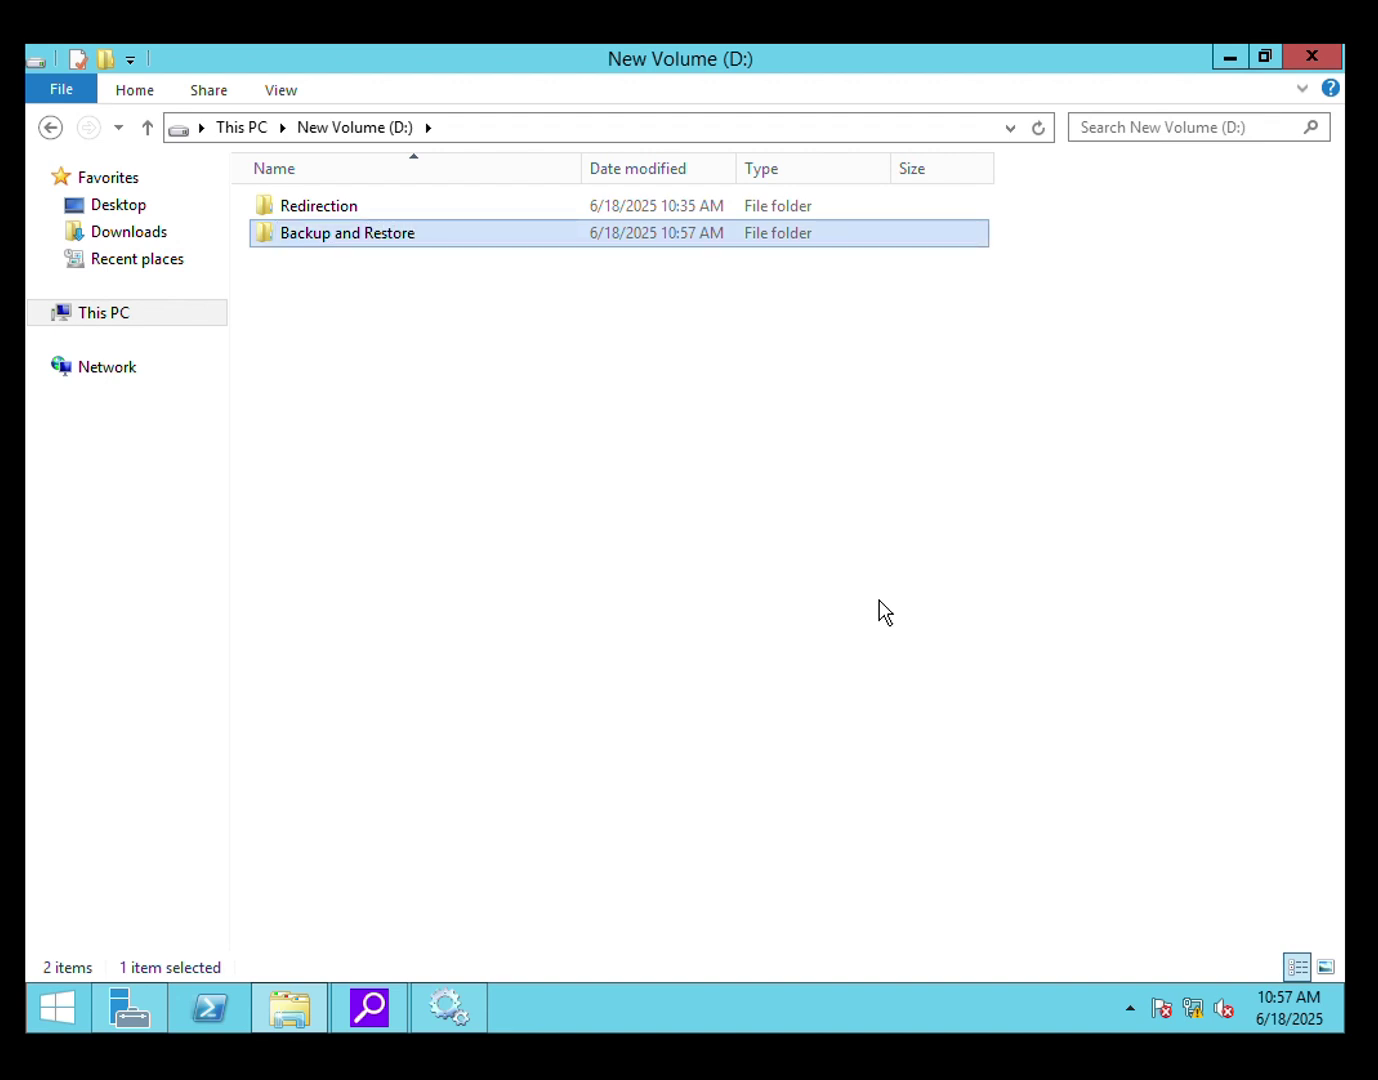
Open the Backup and Restore folder's Properties and start sharing from the Sharing tab
left_click(412, 243)
left_click(513, 379)
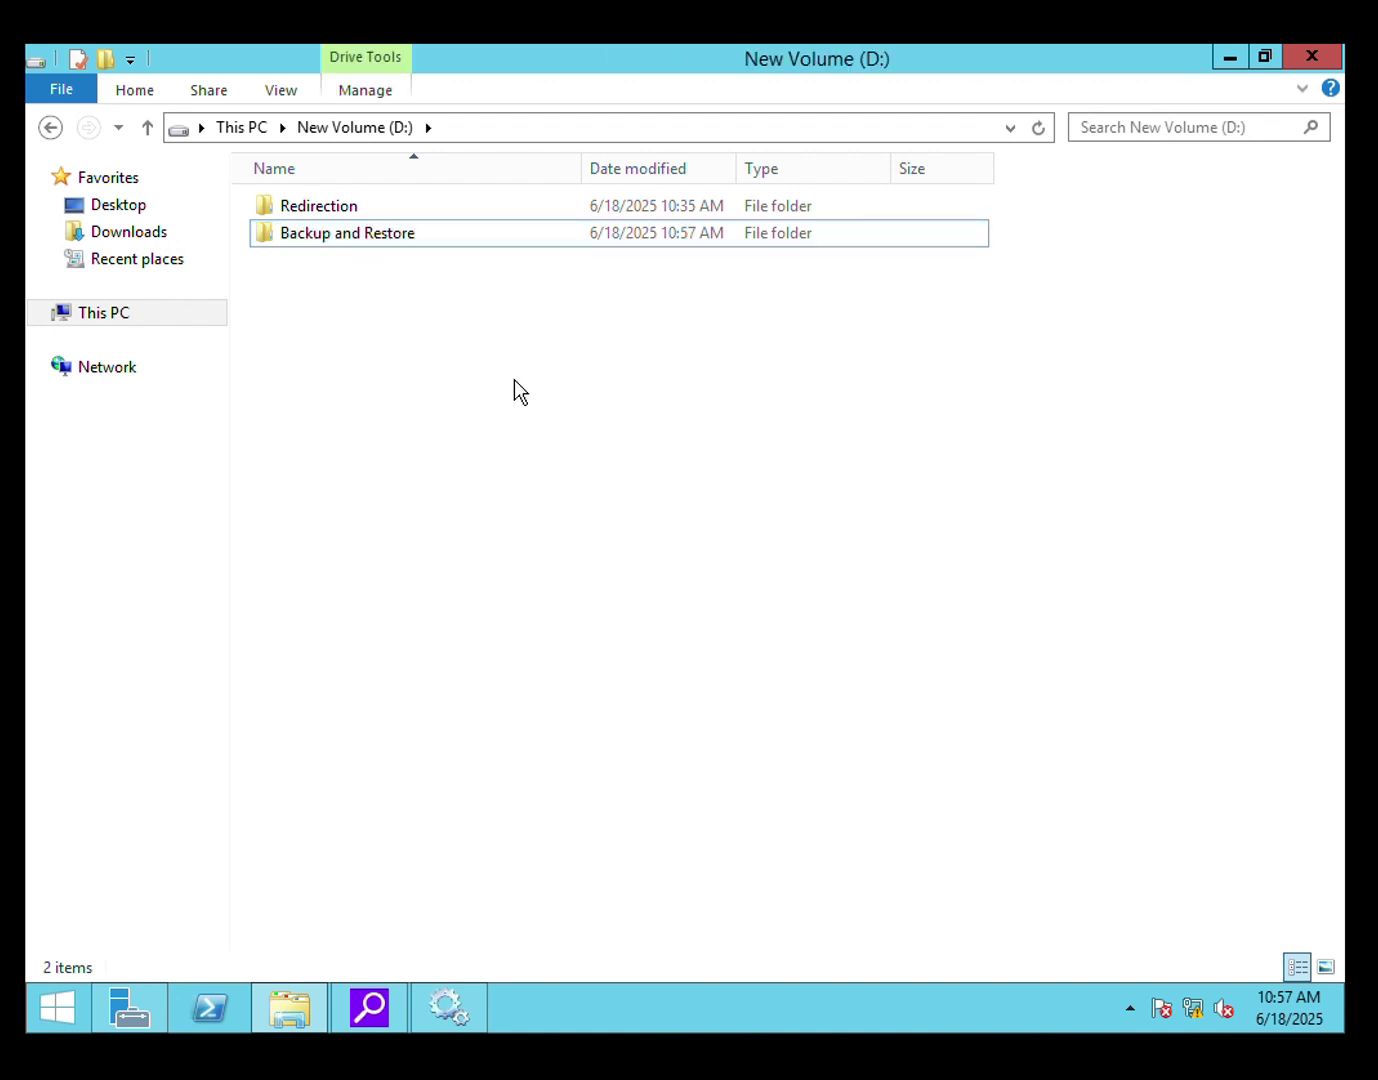
left_click(478, 240)
right_click(478, 240)
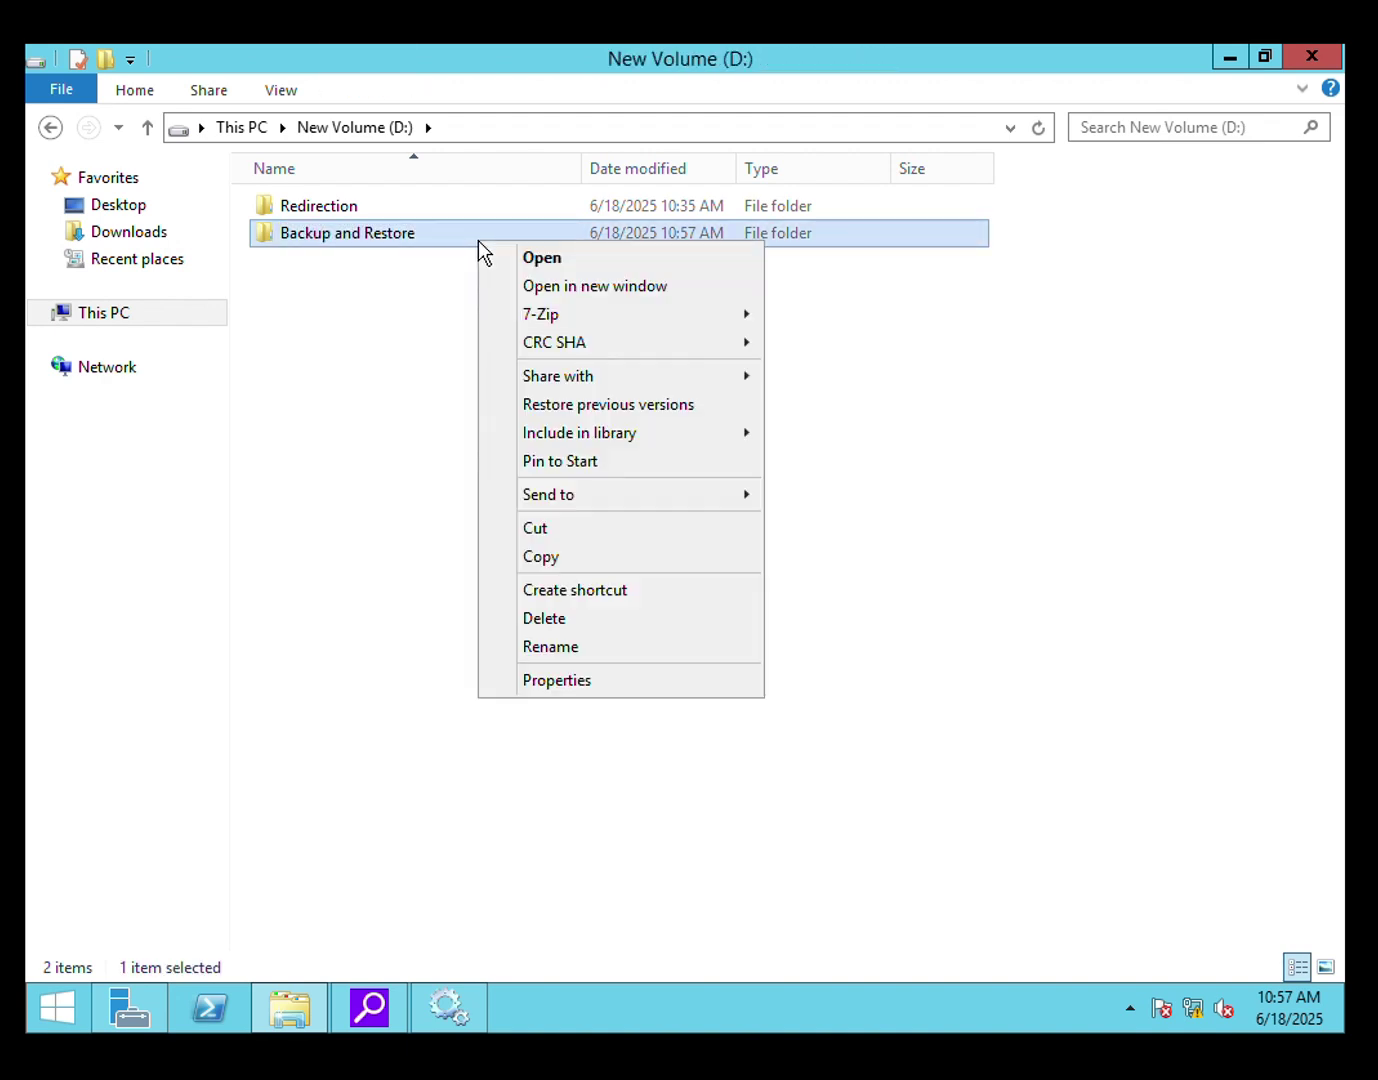
left_click(597, 676)
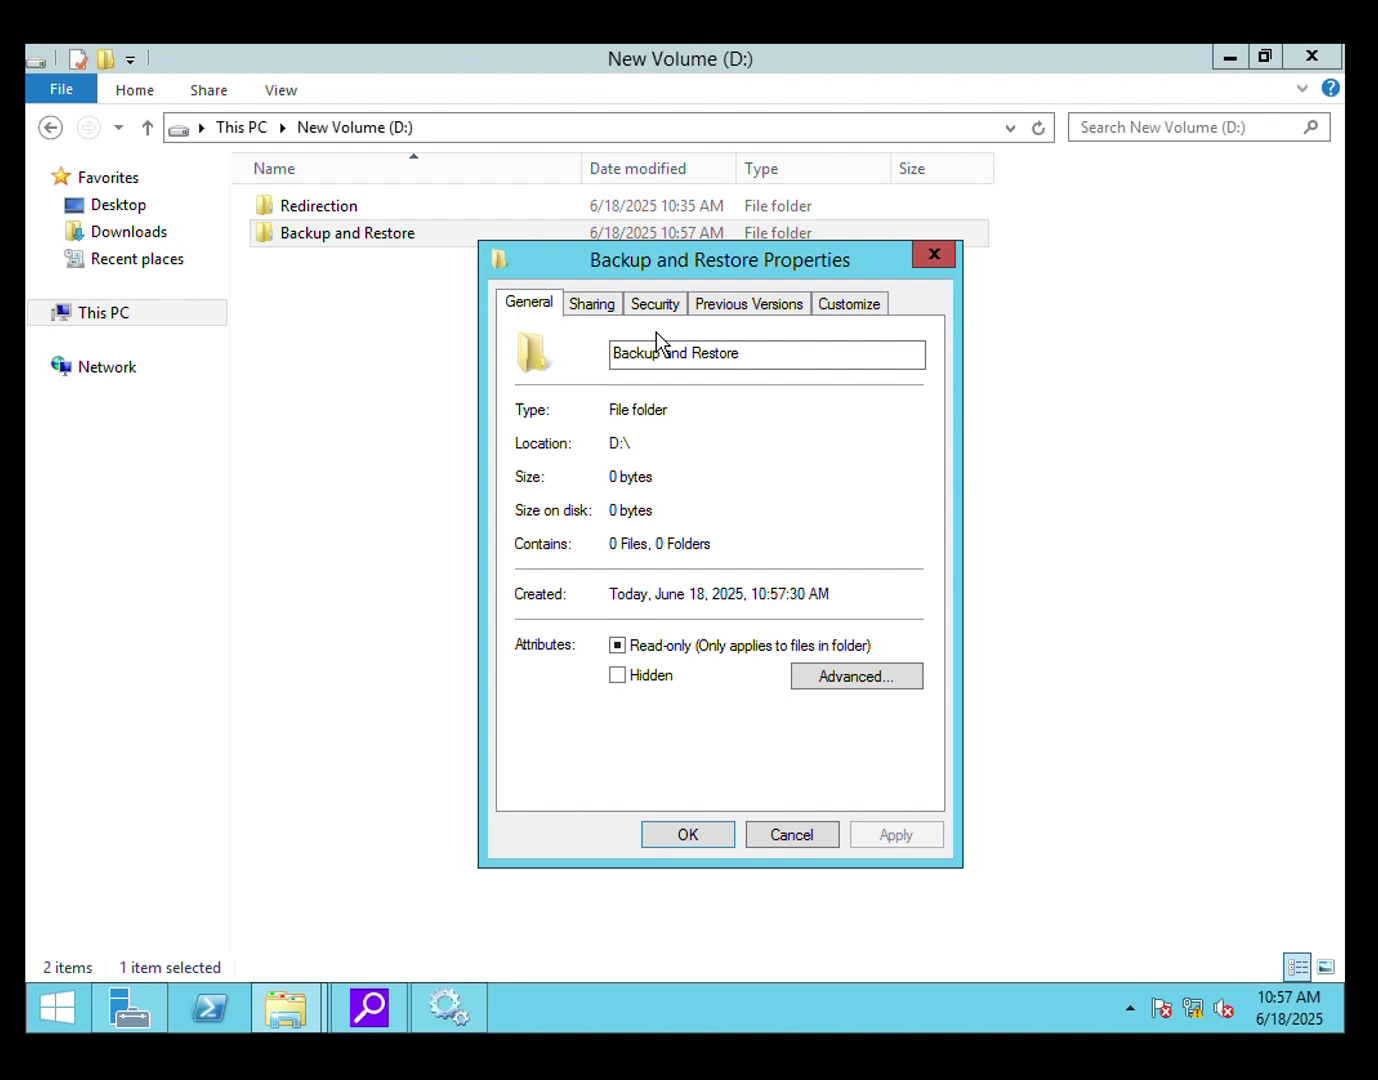
left_click(590, 303)
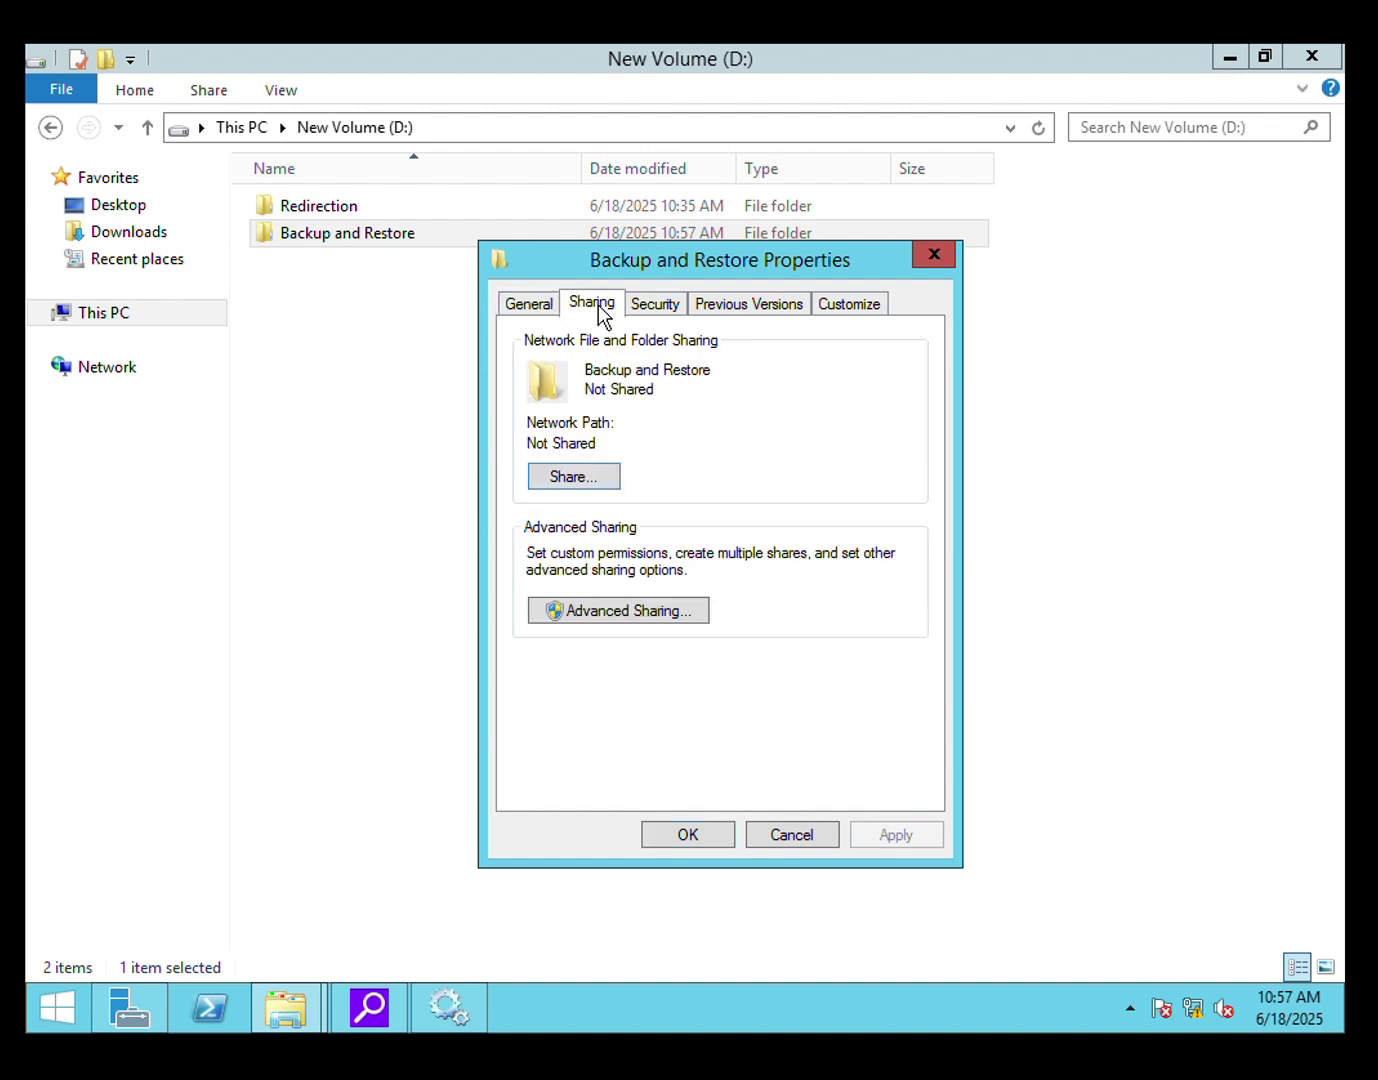
left_click(571, 481)
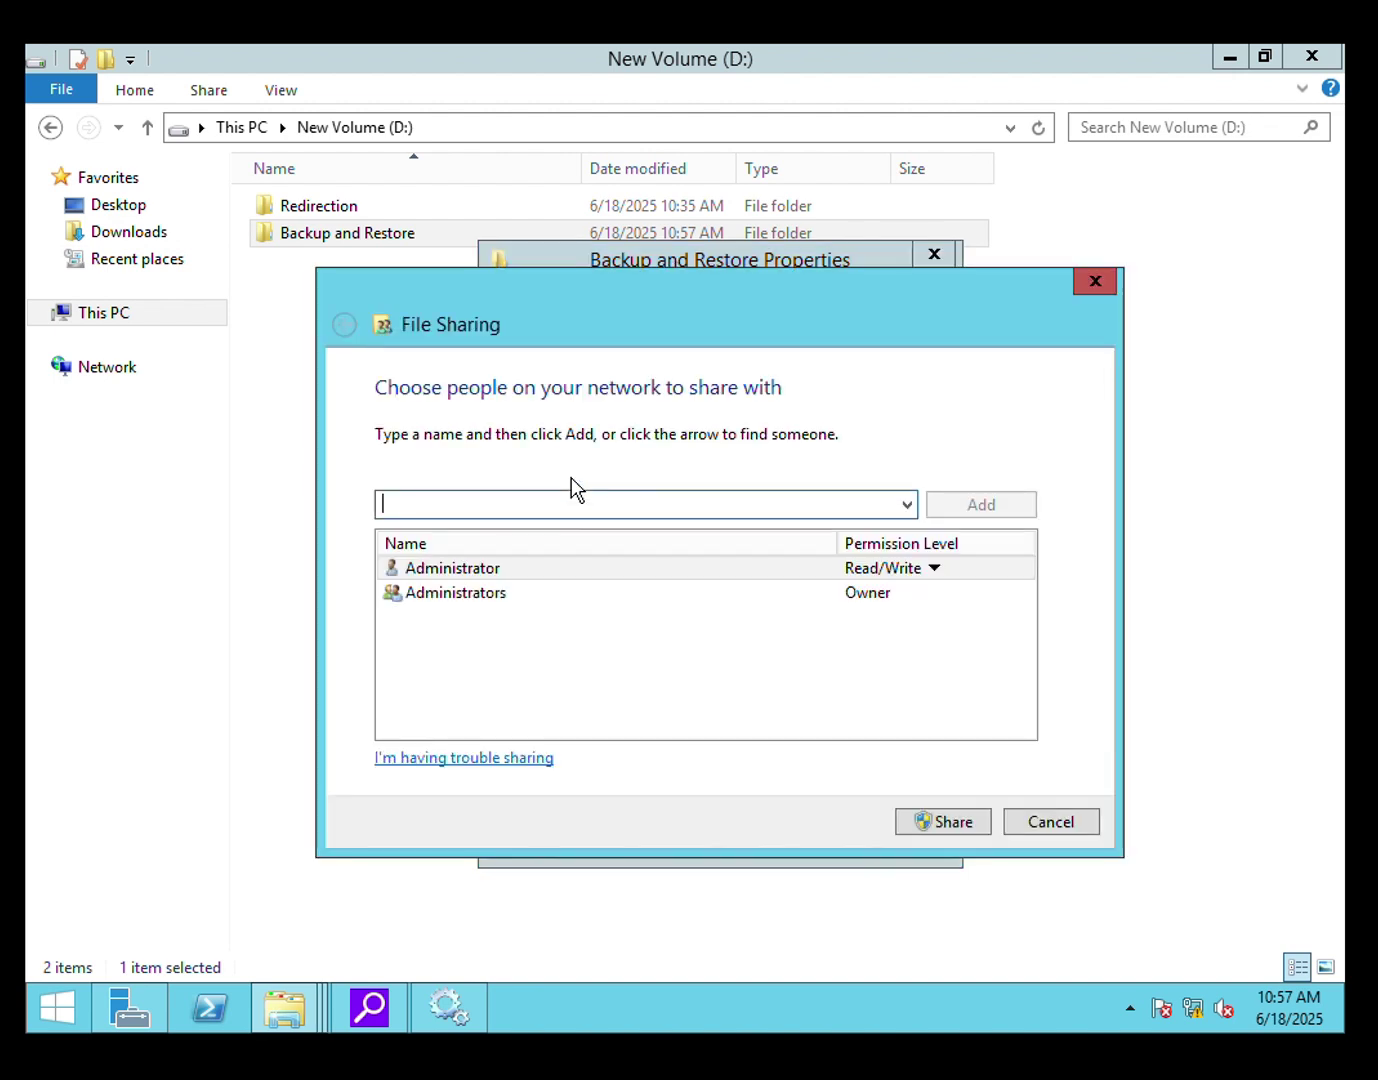
Share the folder with Everyone at Read/Write permission and close Properties
left_click(907, 506)
left_click(686, 526)
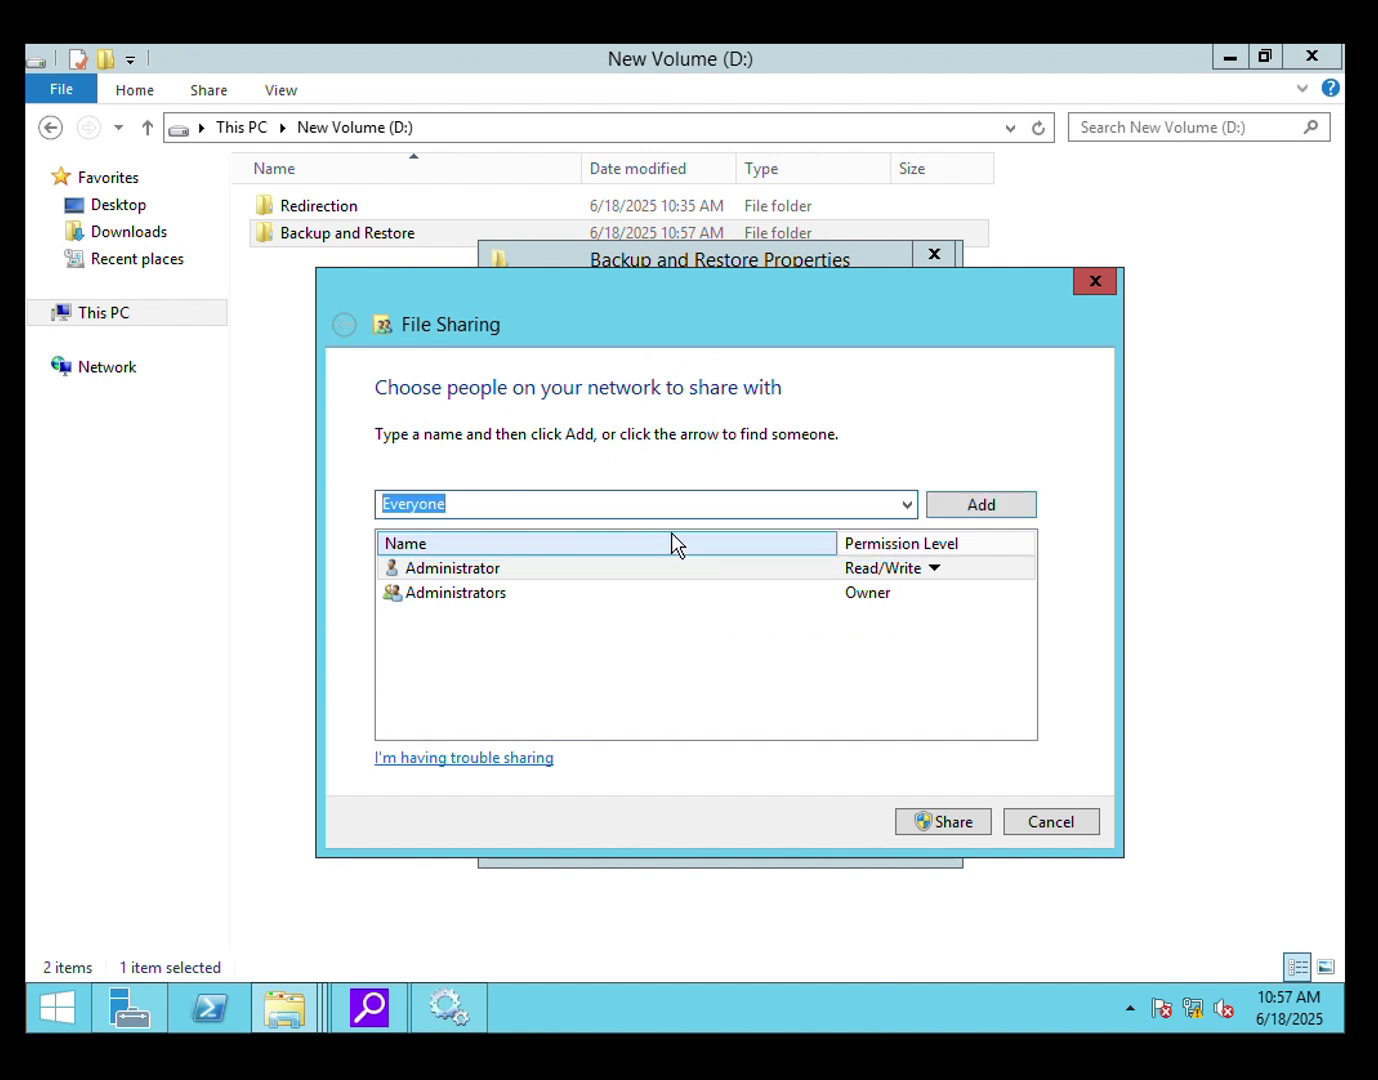
left_click(1003, 502)
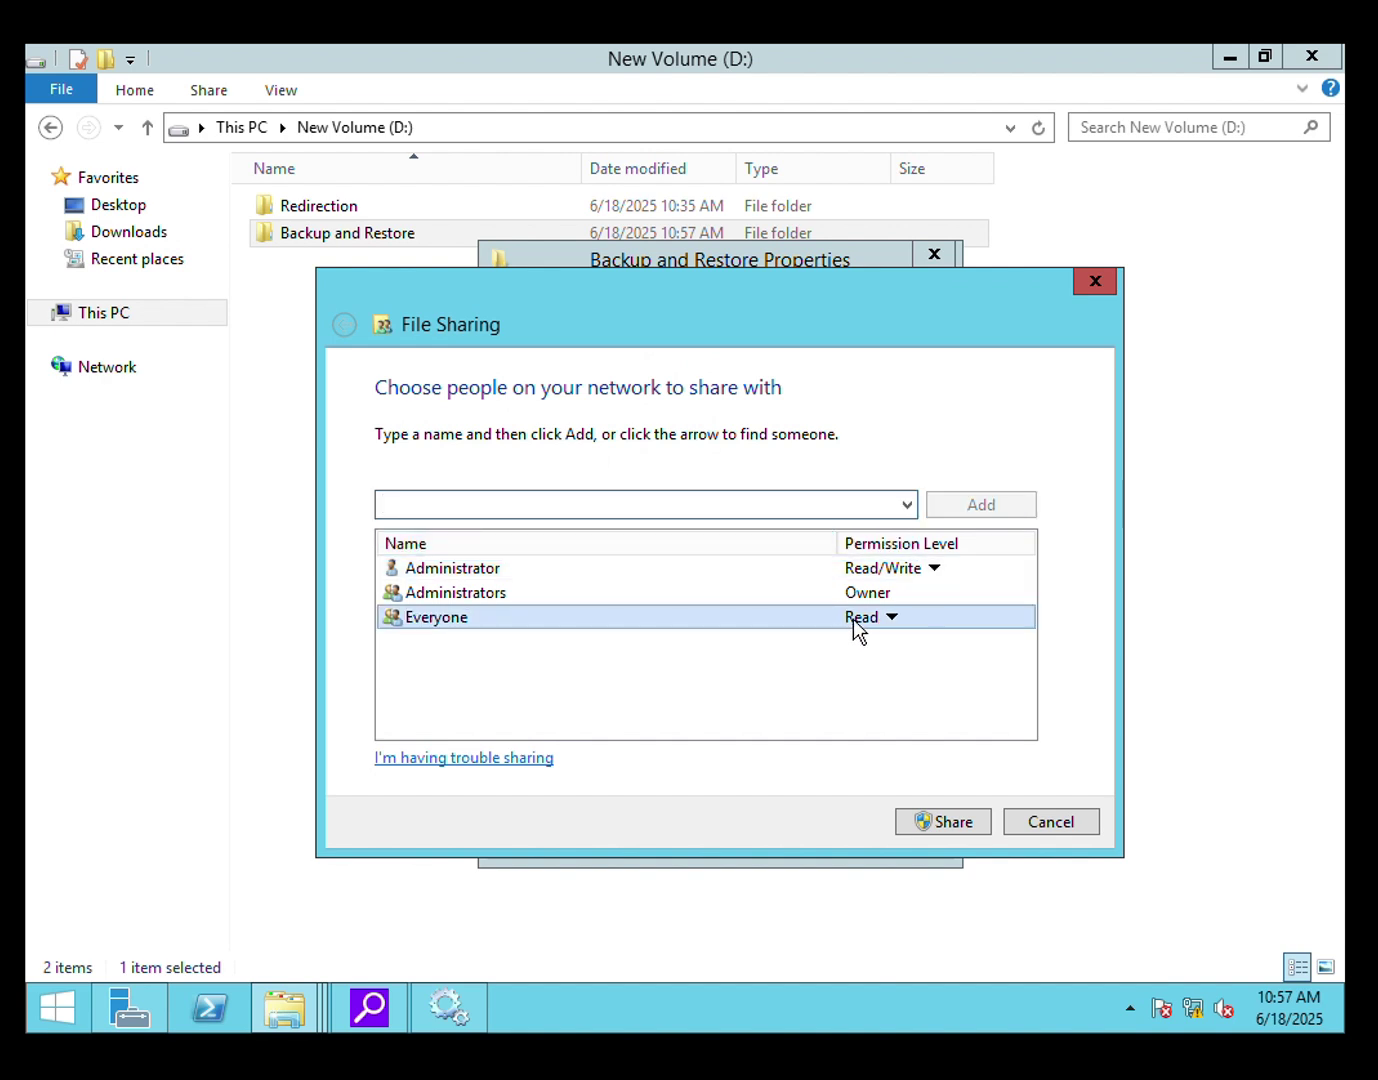
left_click(858, 619)
left_click(951, 650)
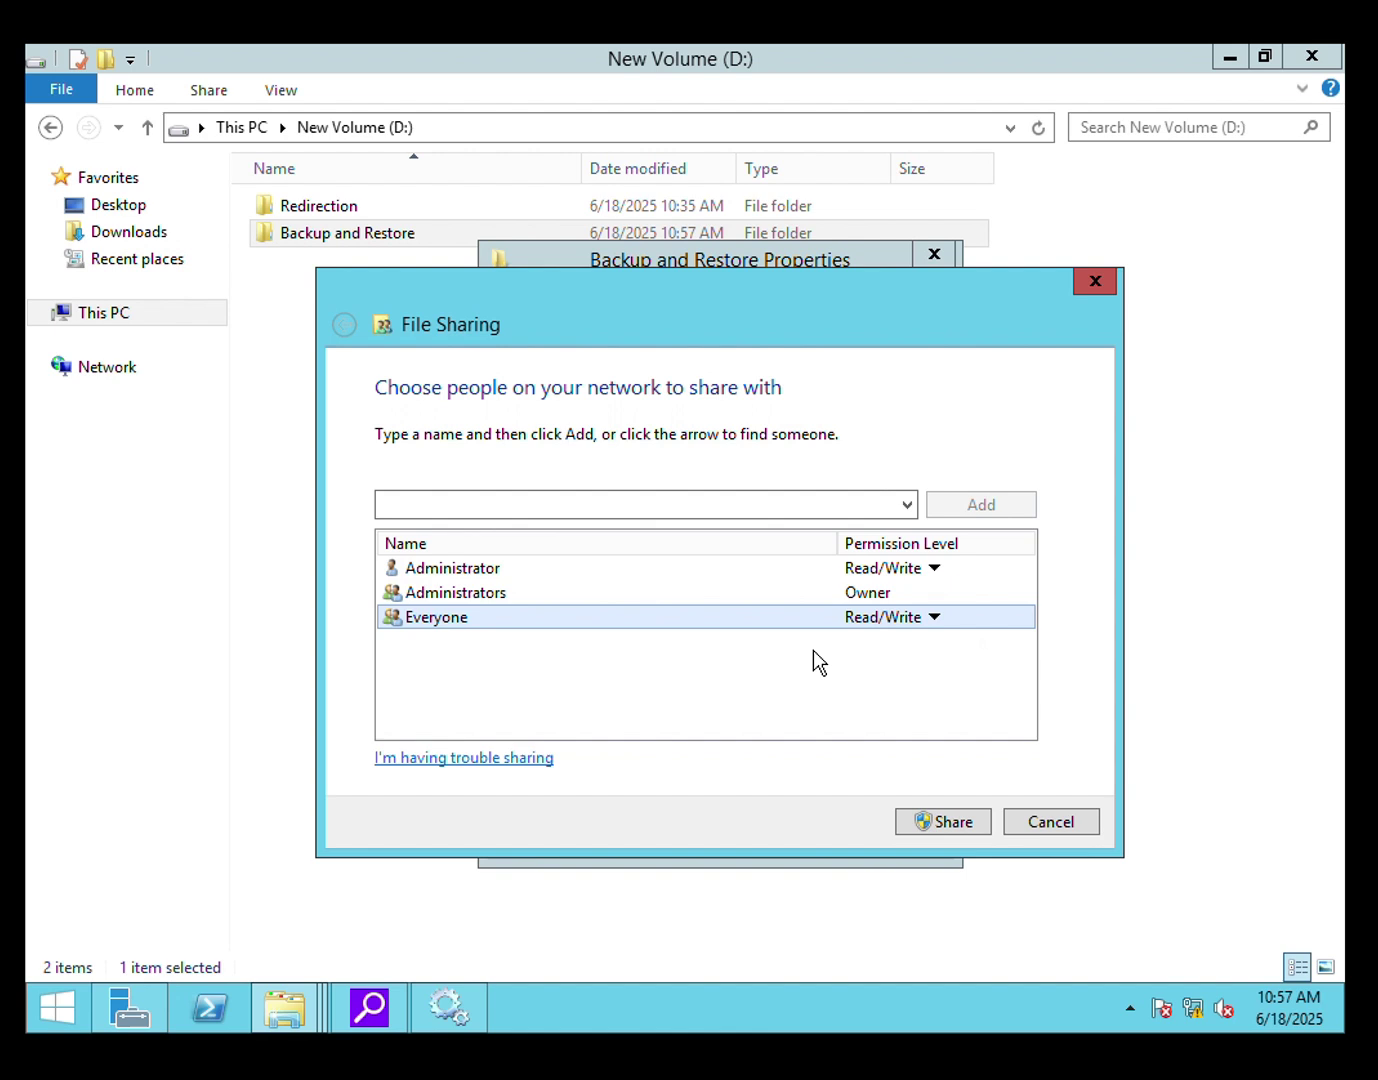
left_click(937, 826)
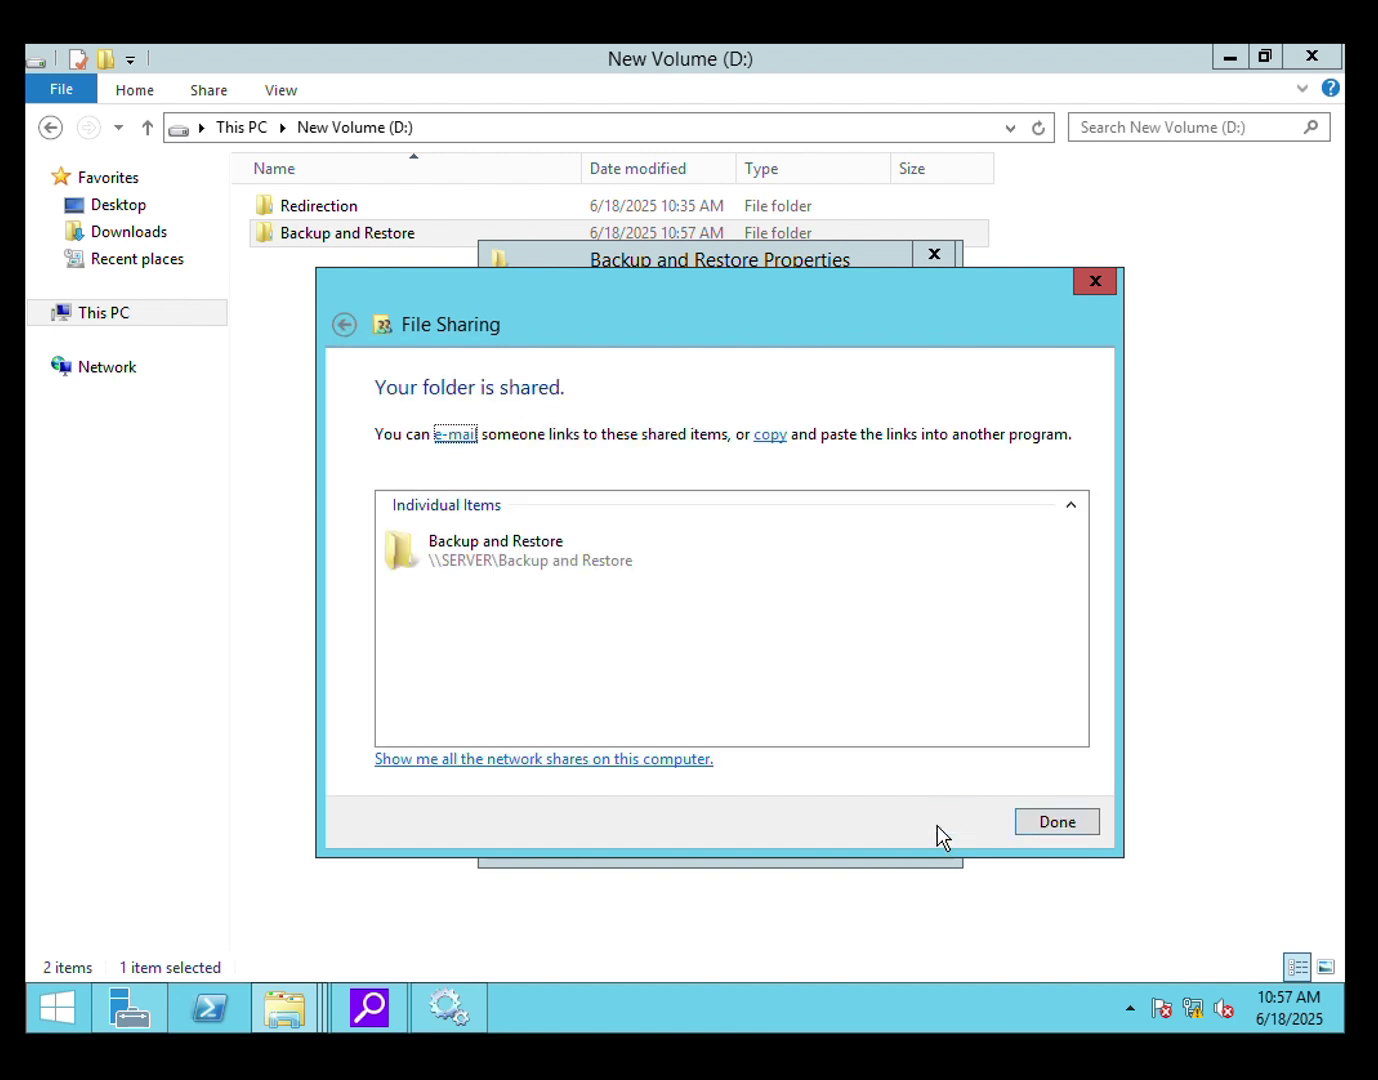
left_click(1056, 823)
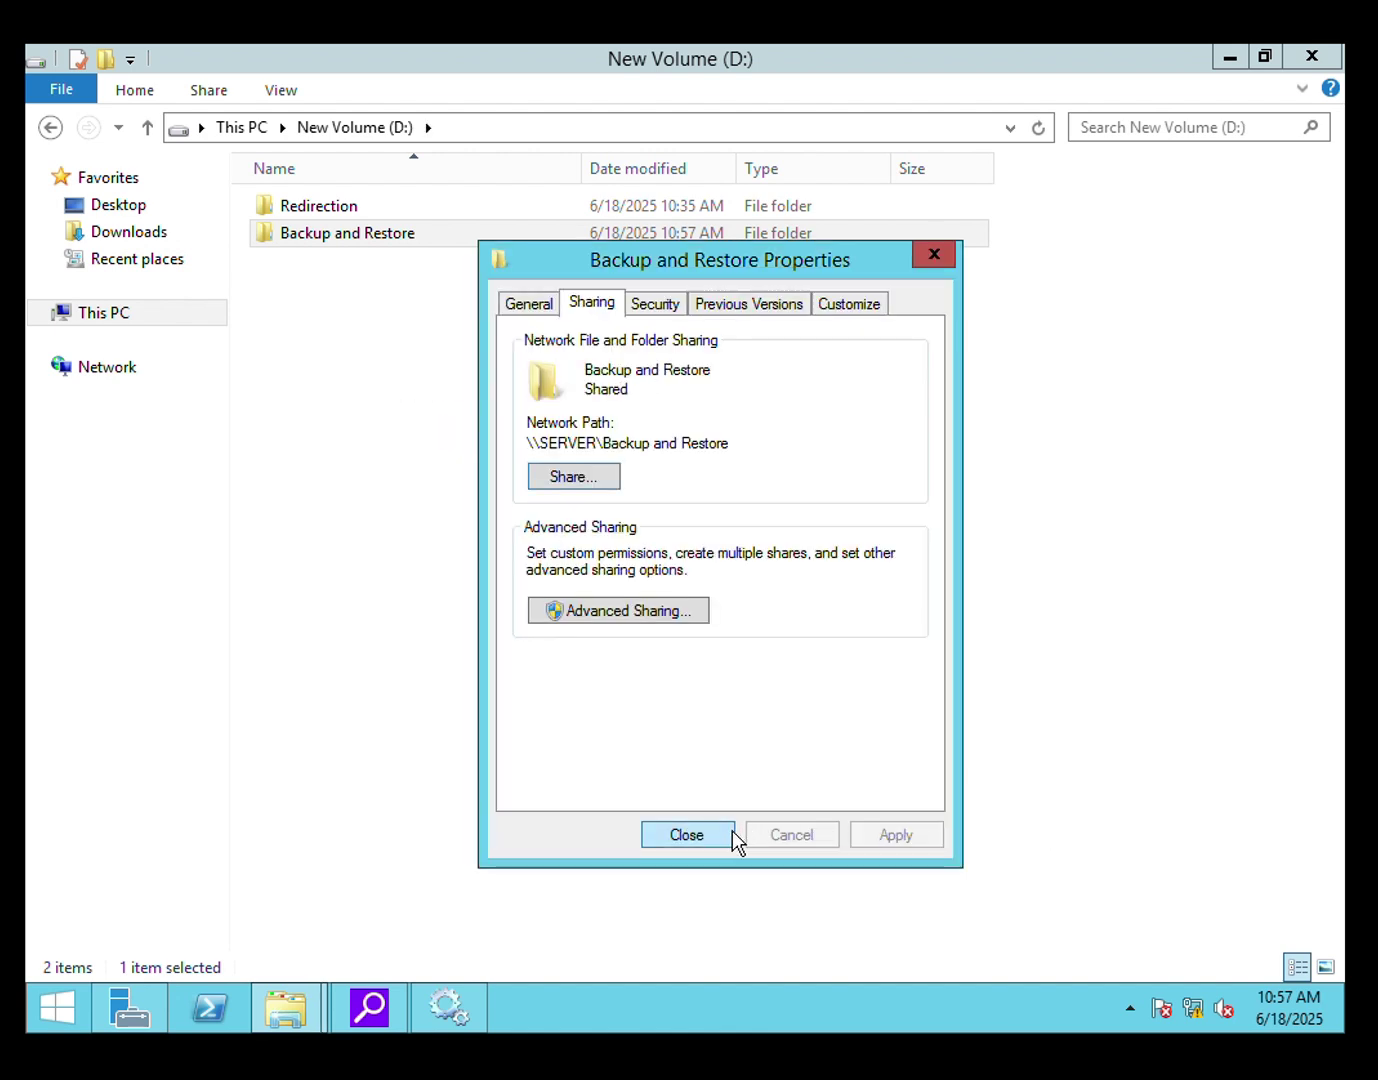
left_click(706, 835)
left_click(536, 398)
left_click(372, 234)
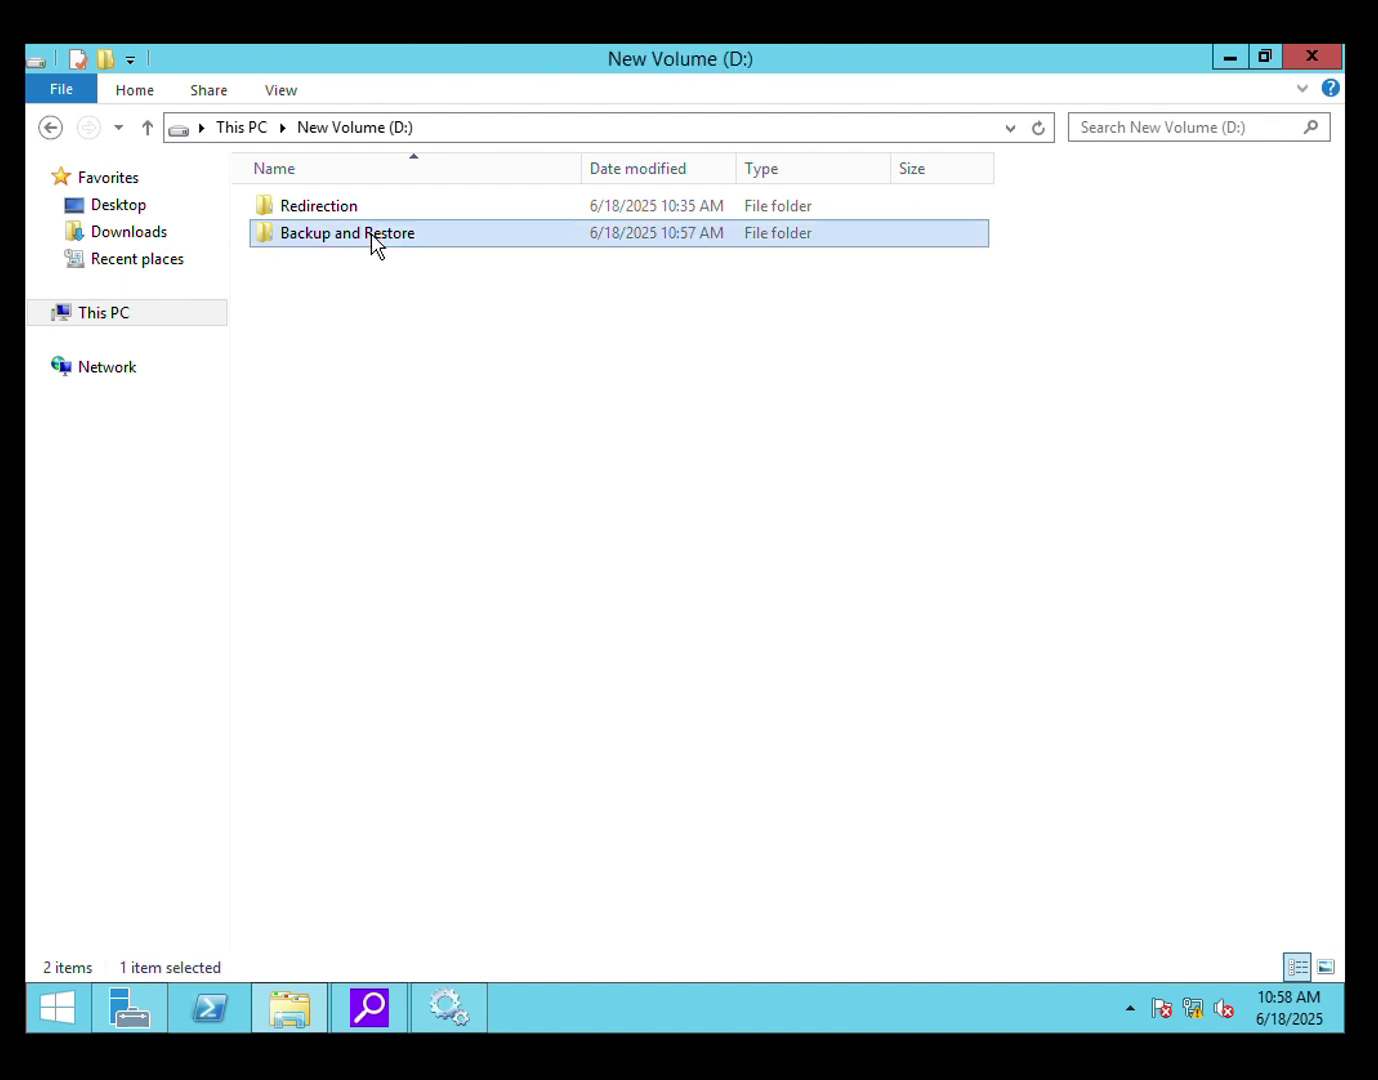
Minimize the client's File Explorer window so only the desktop with the Recycle Bin shows
left_click(960, 410)
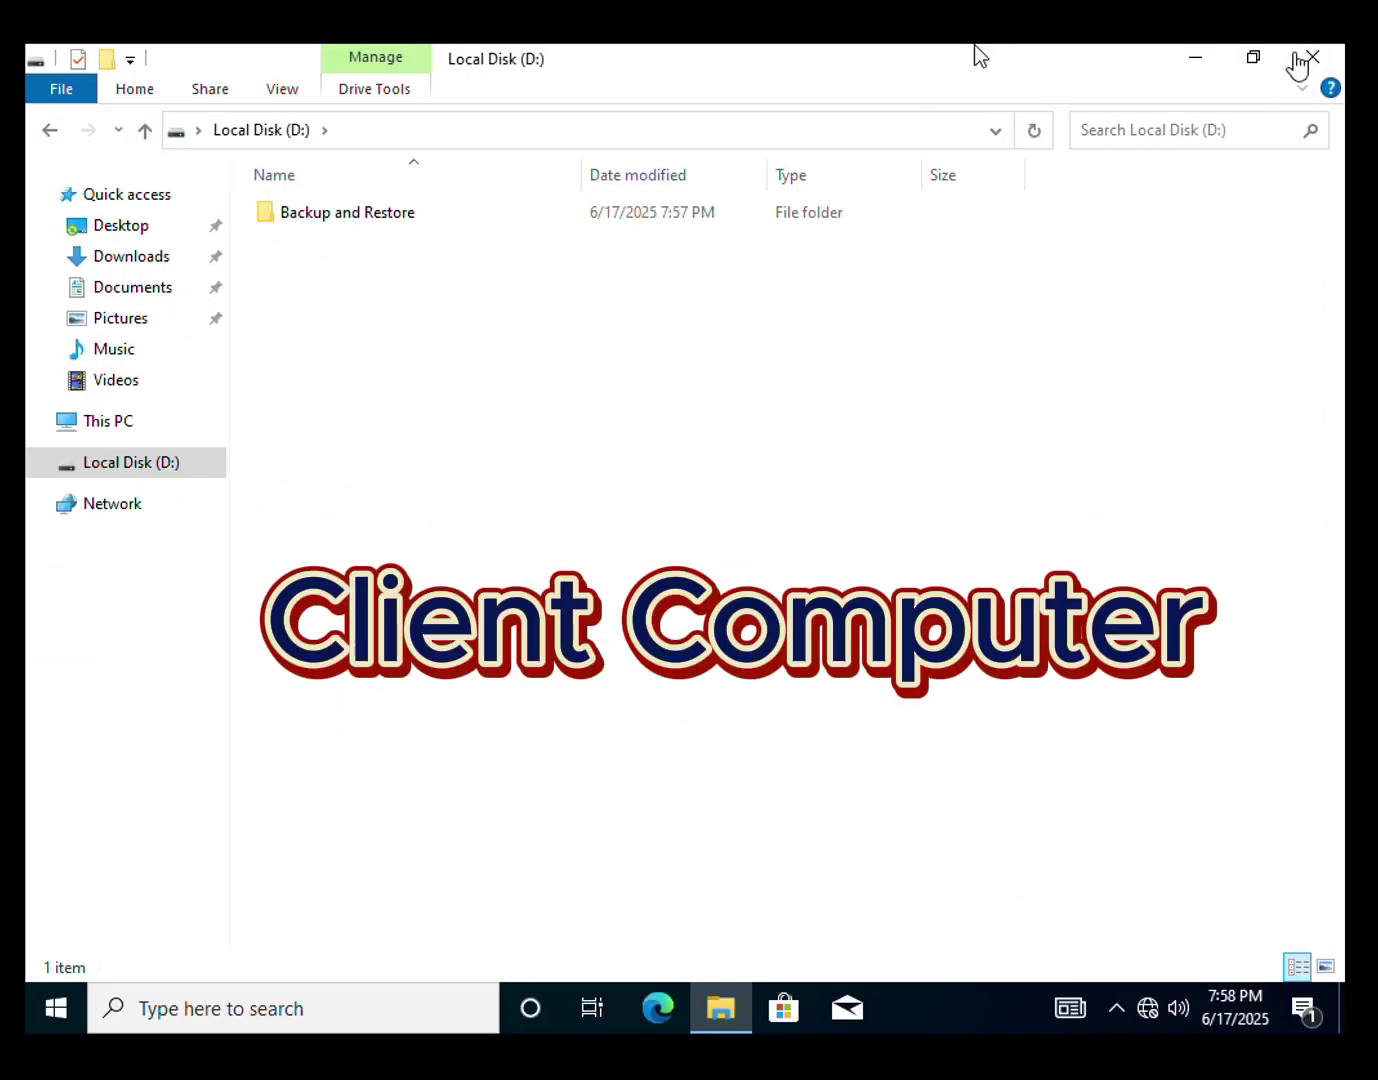
left_click(1202, 62)
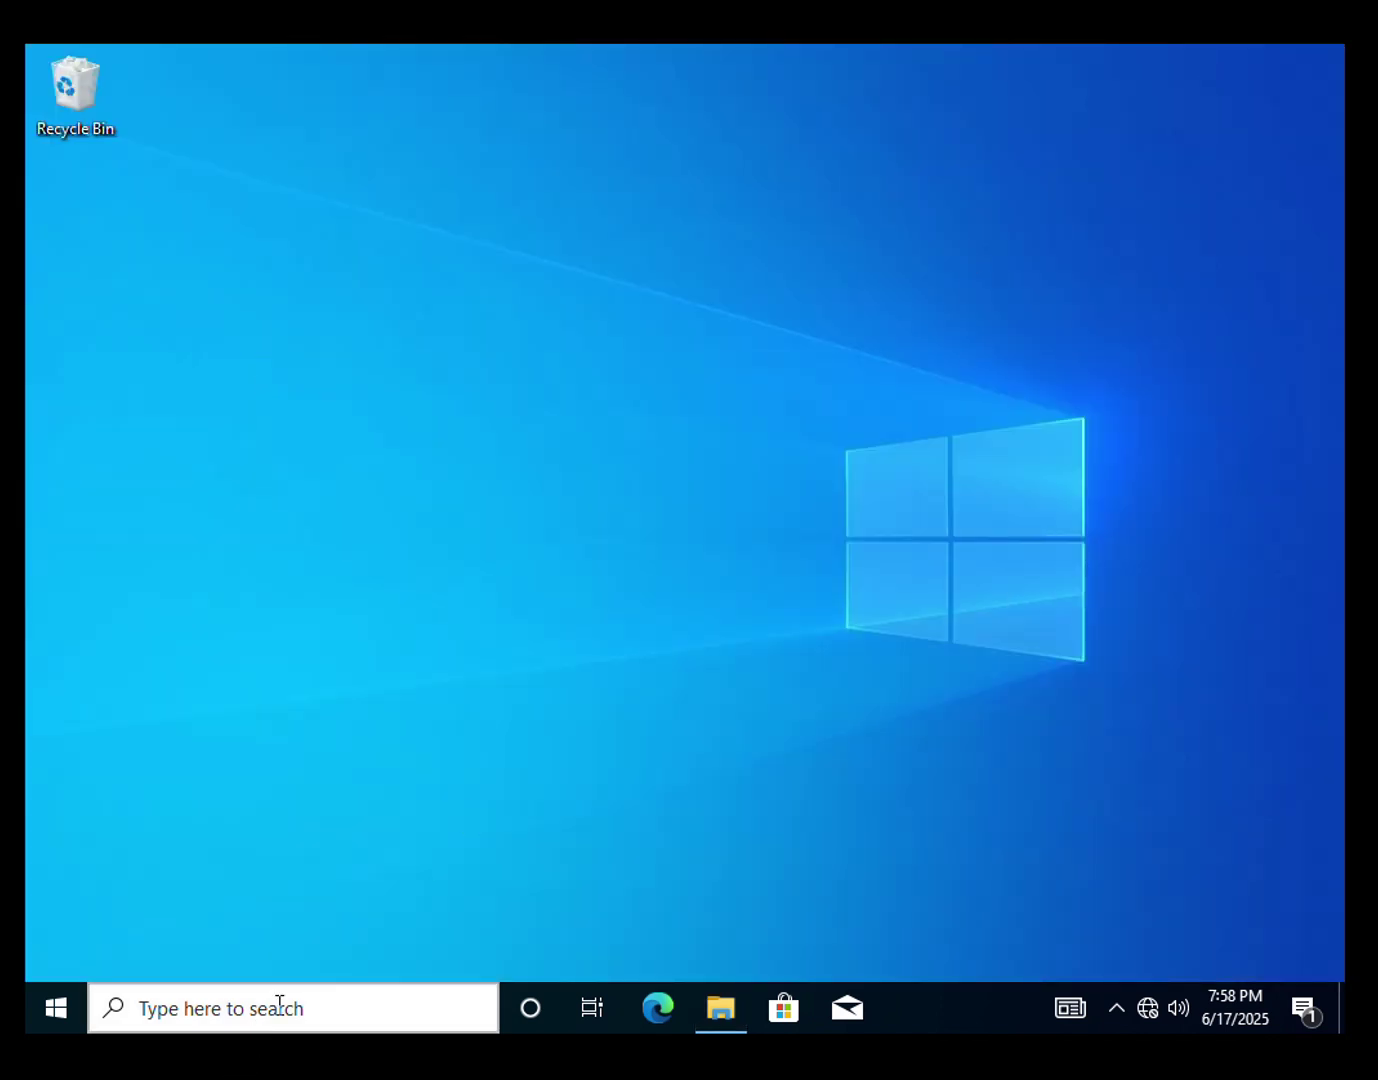
Search Windows for 'backup and restore' and open the Backup settings page
left_click(280, 1005)
type("baxk")
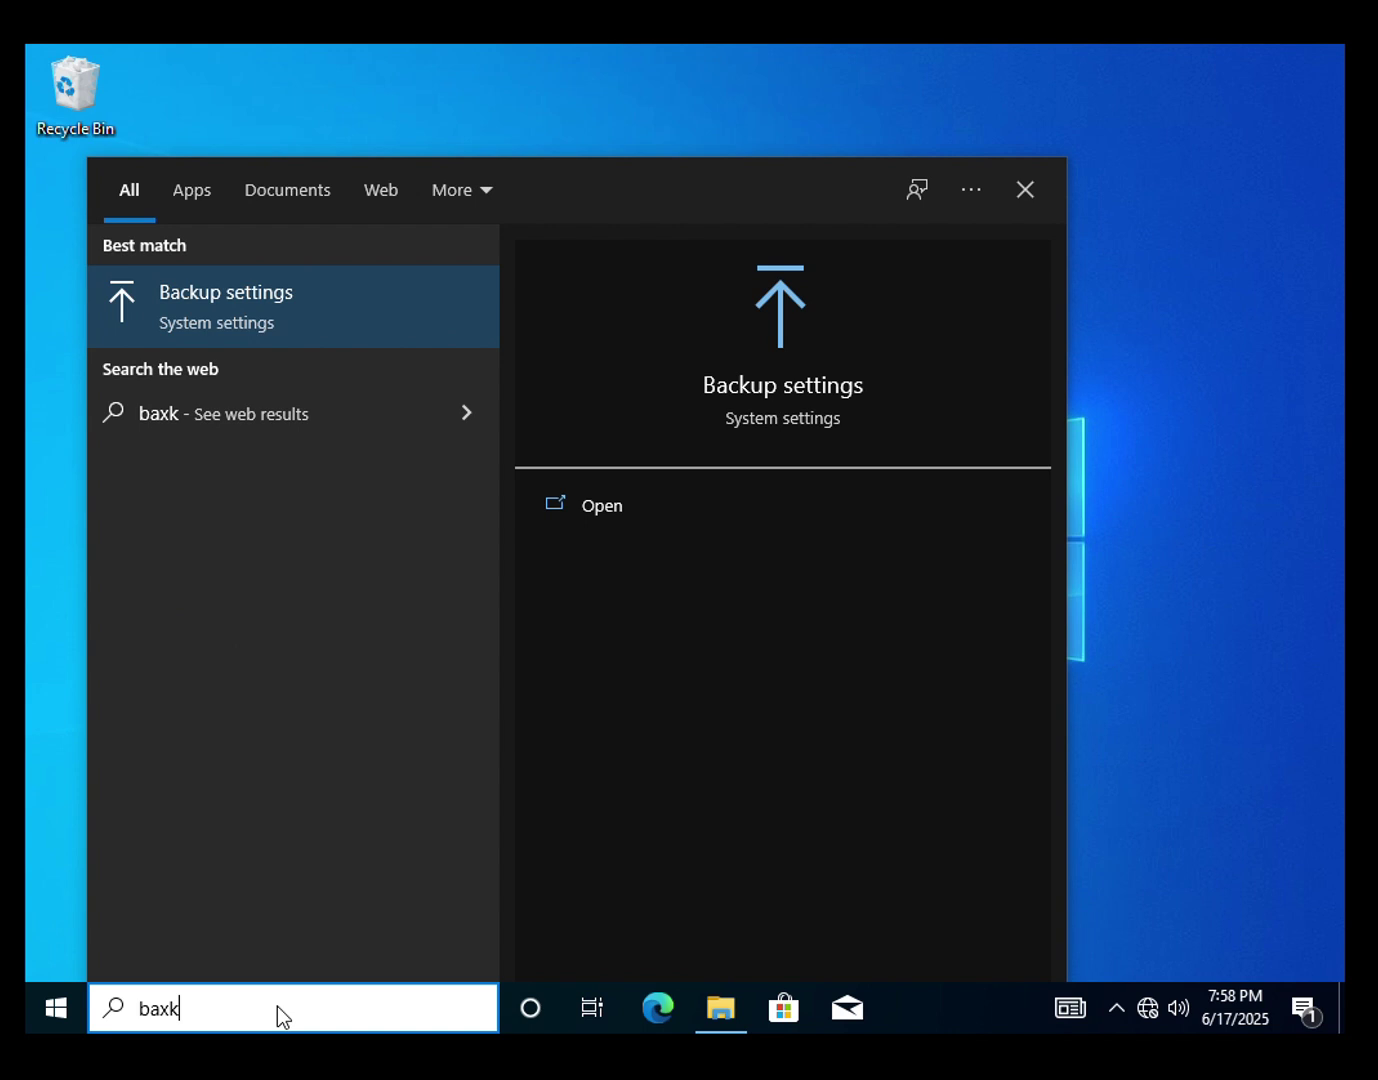
type("u")
key("BackSpace")
key("BackSpace")
key("BackSpace")
type("cku")
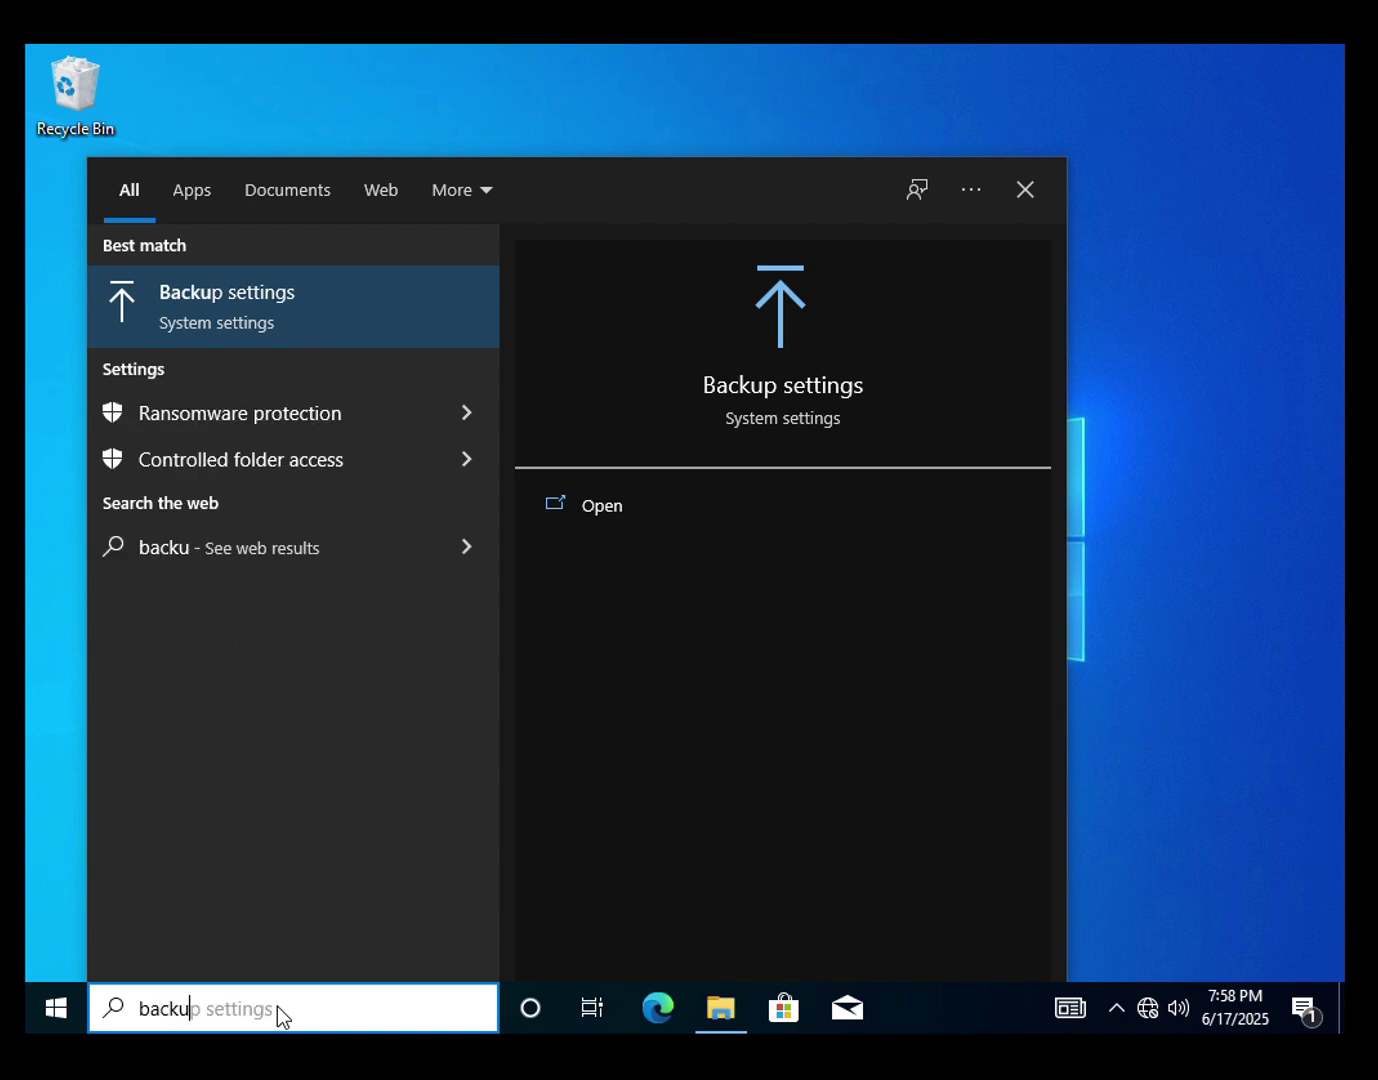
type("p and restore")
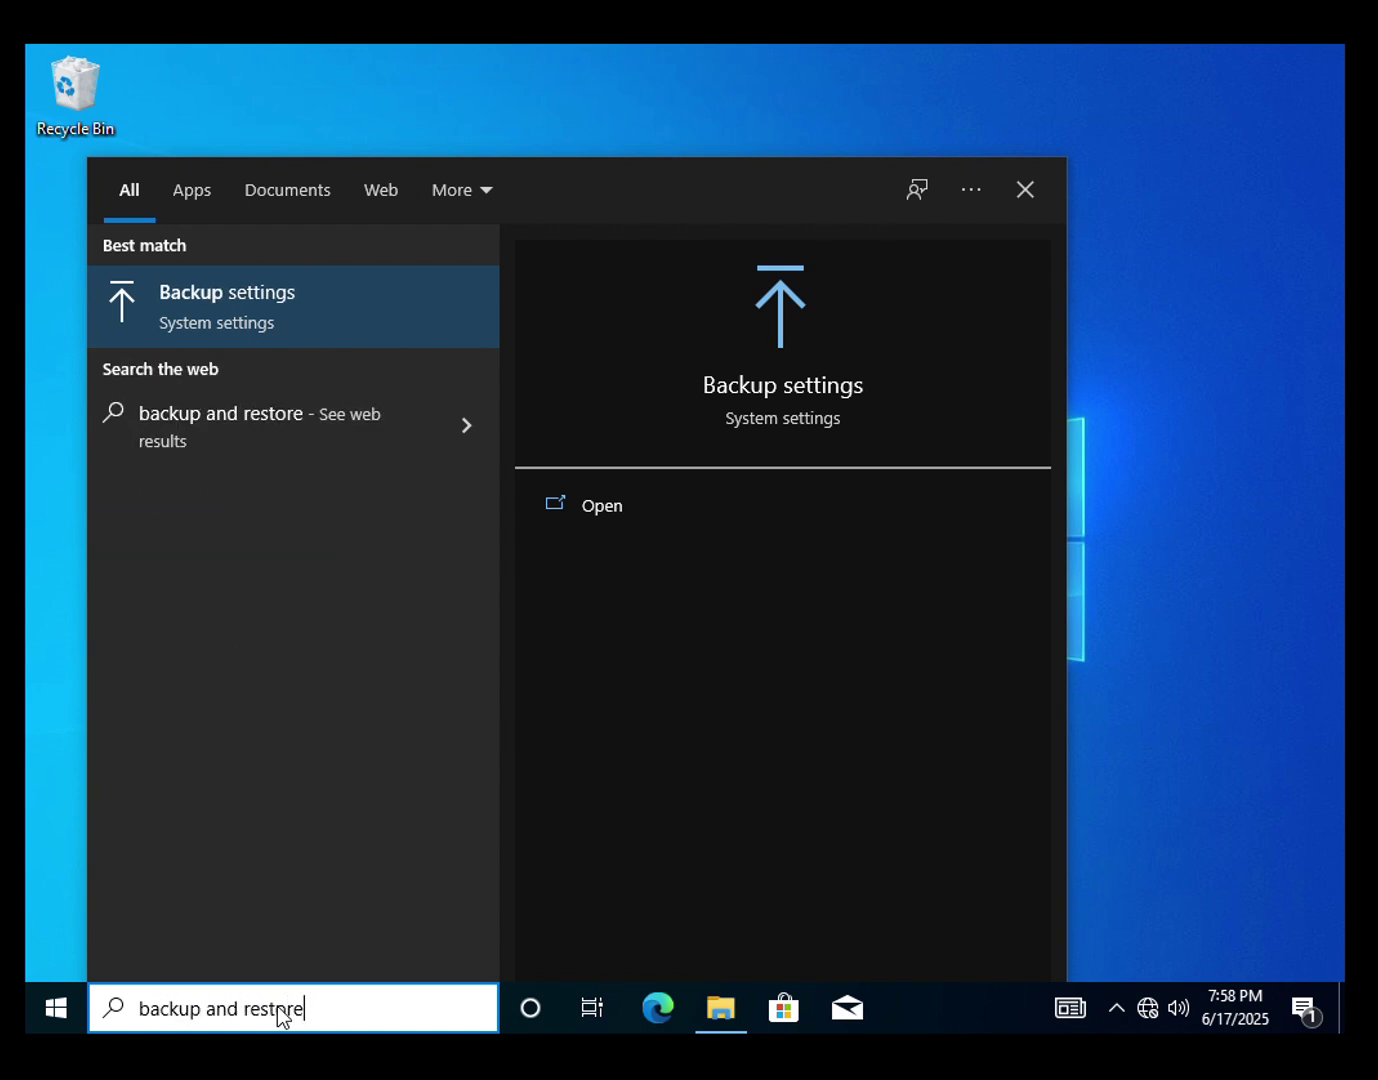
key("Return")
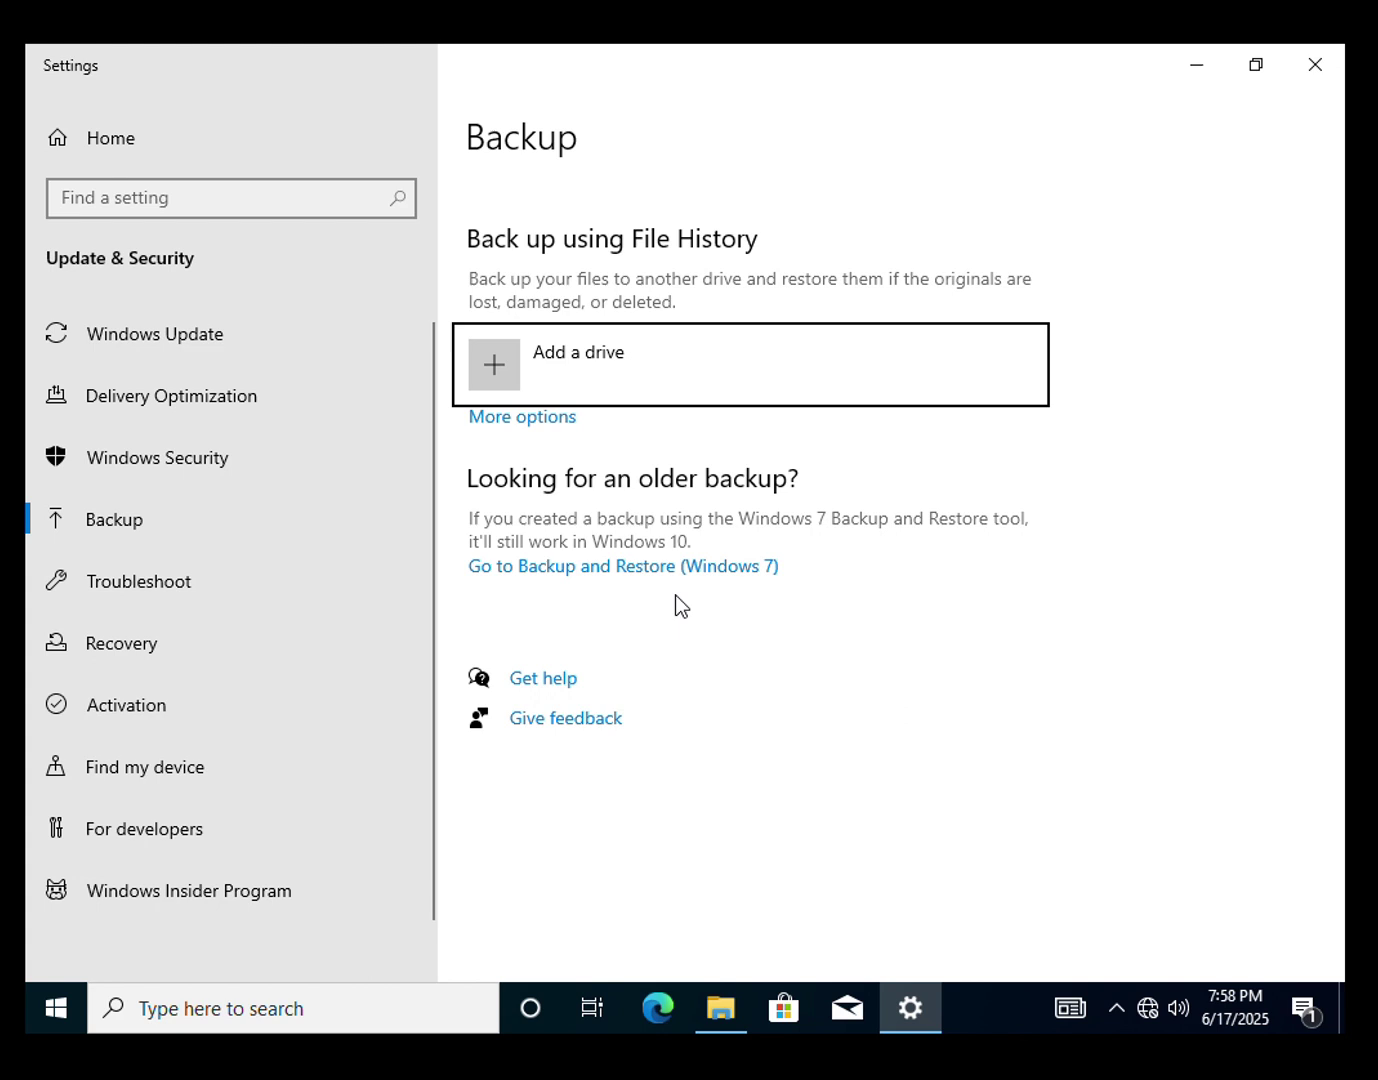
Go to Backup and Restore (Windows 7) and launch the Set up backup wizard
left_click(626, 568)
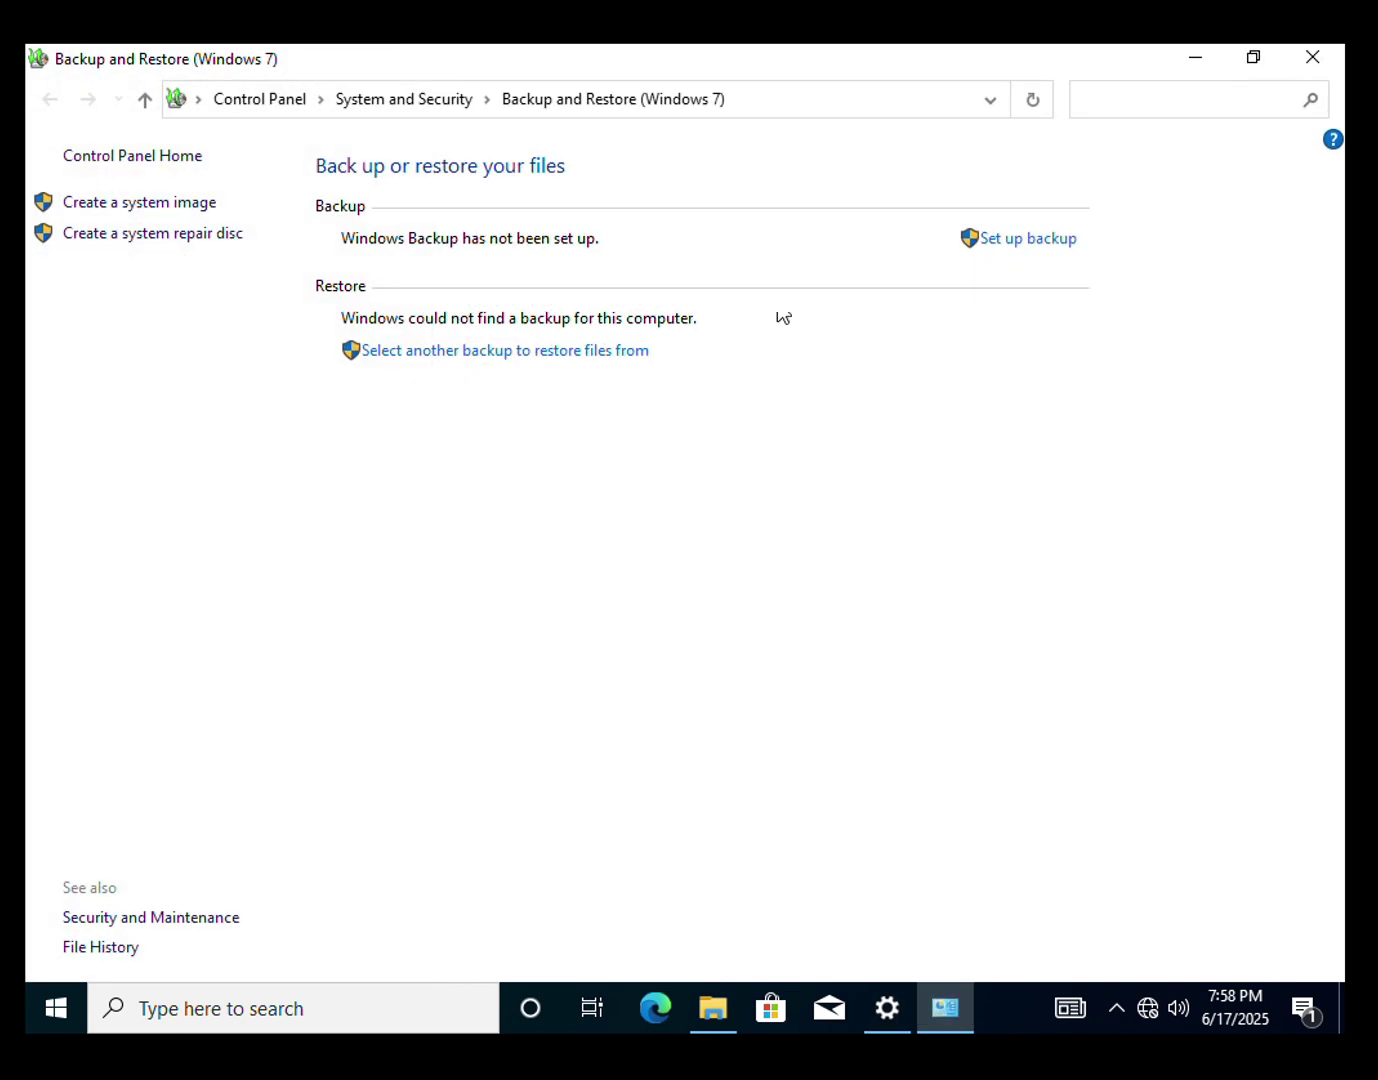
left_click(1052, 244)
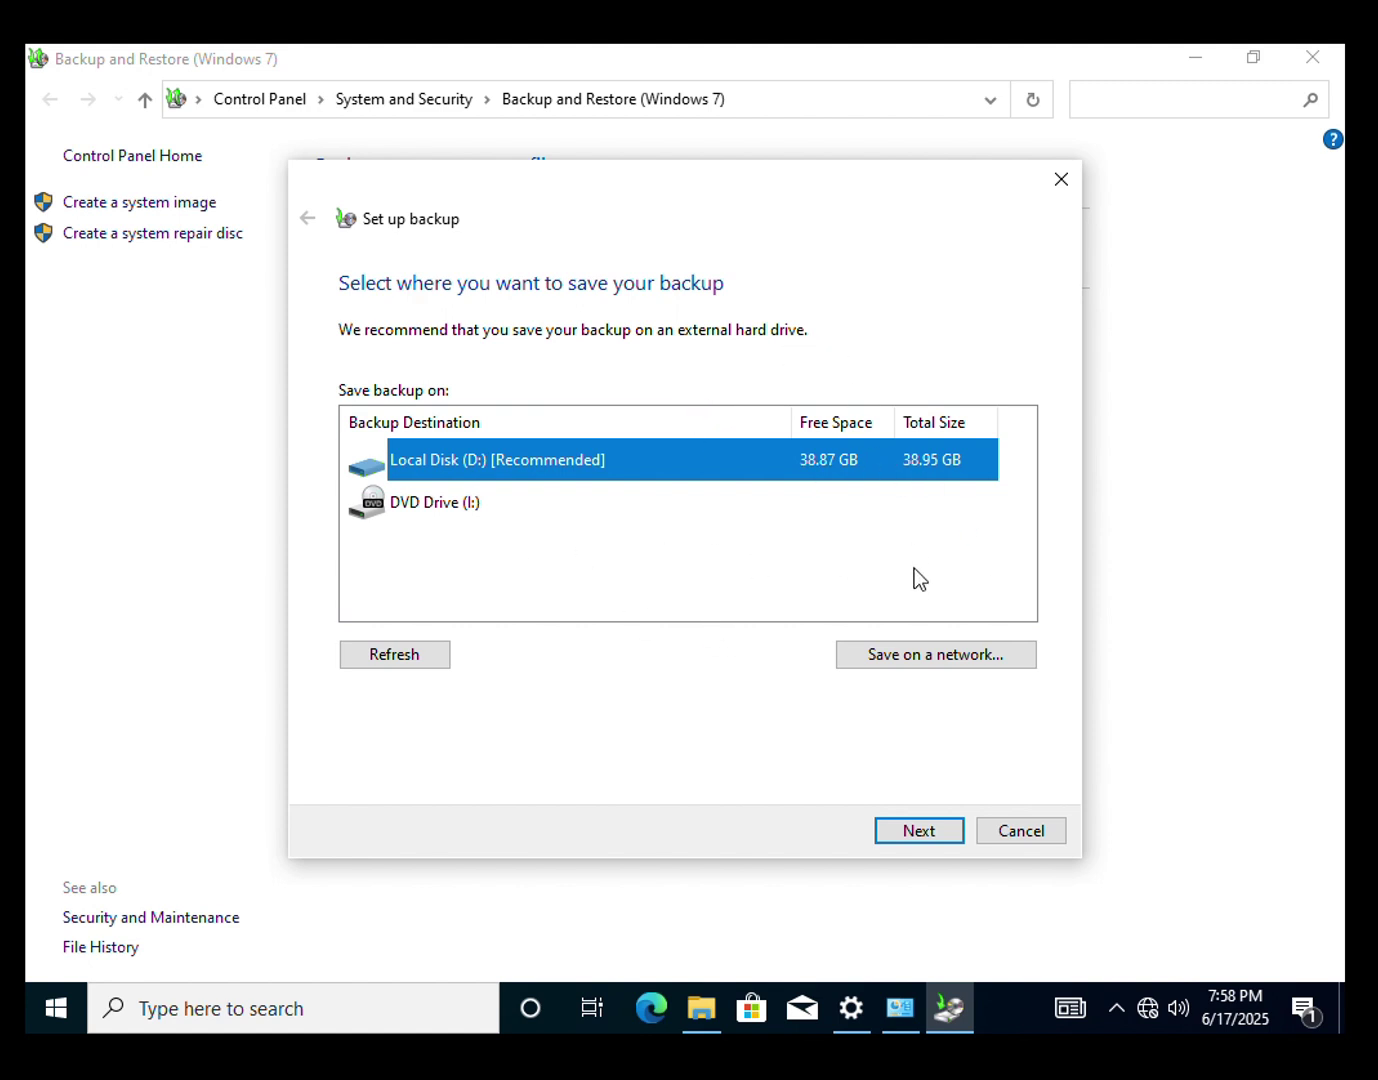
Add \\SERVER\Backup and Restore as a network save location, entering the network username and password
left_click(941, 654)
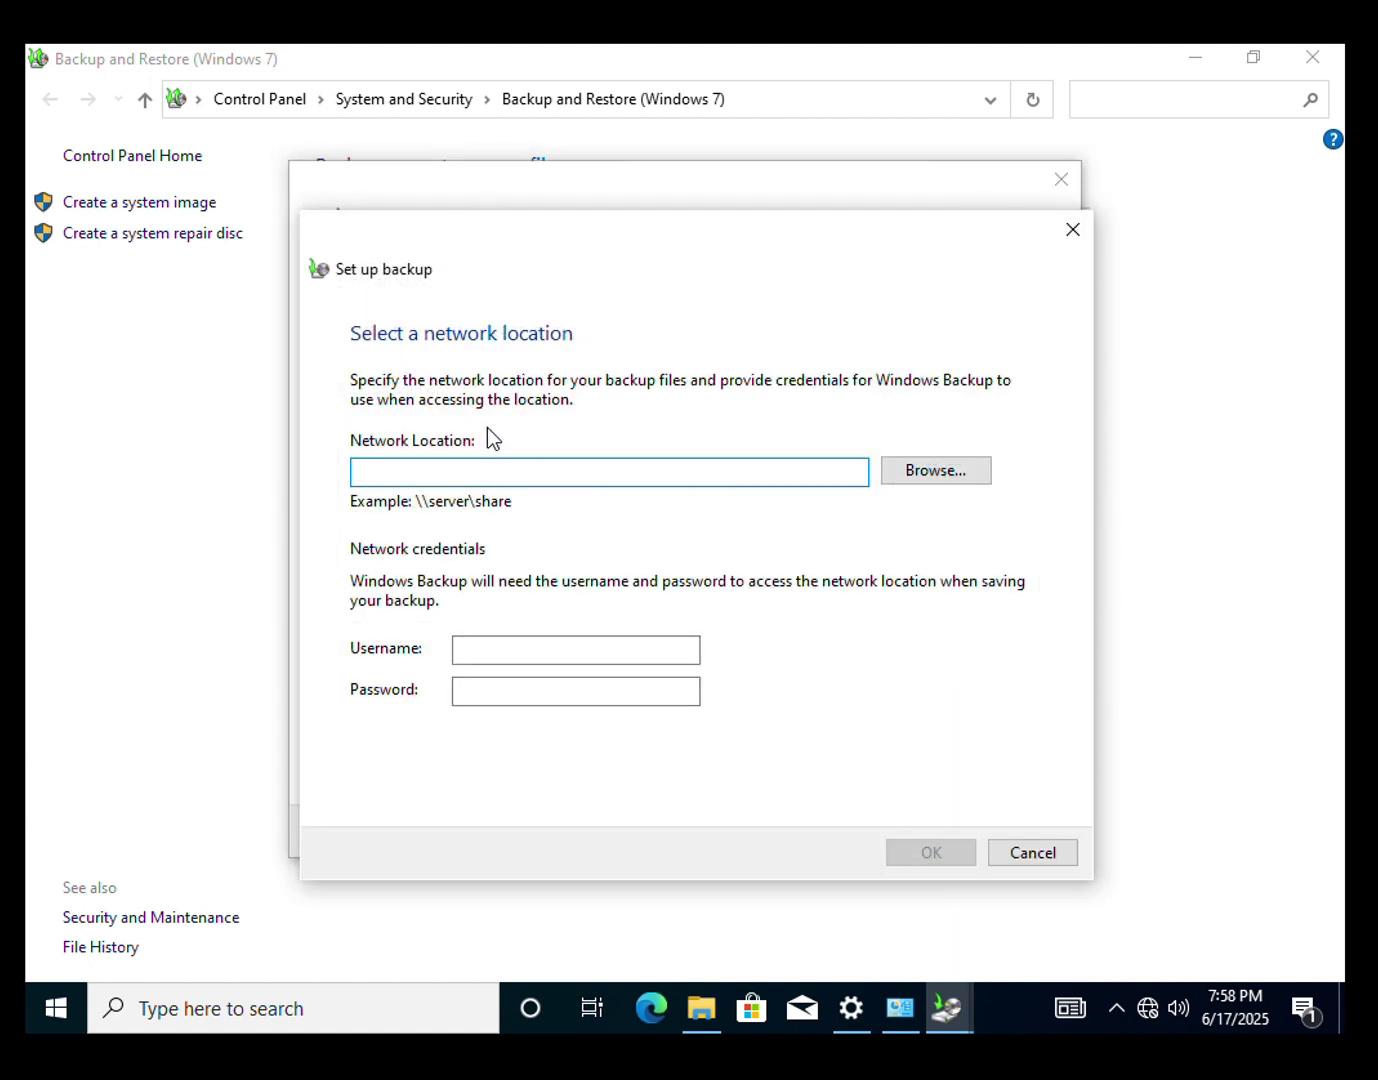
left_click(907, 471)
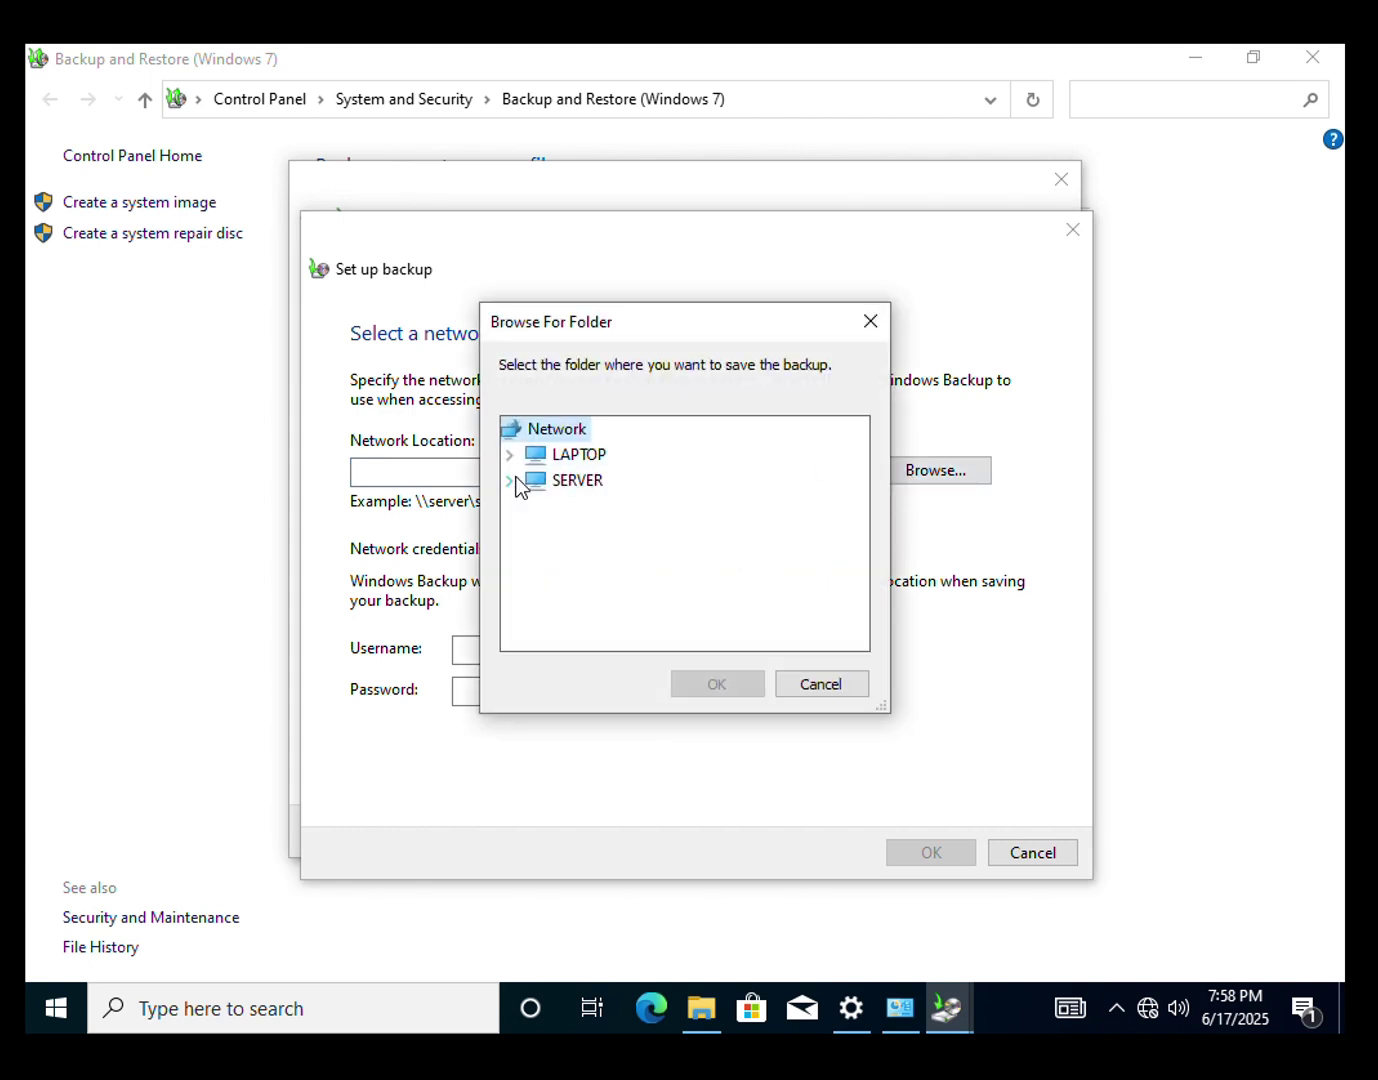
left_click(510, 482)
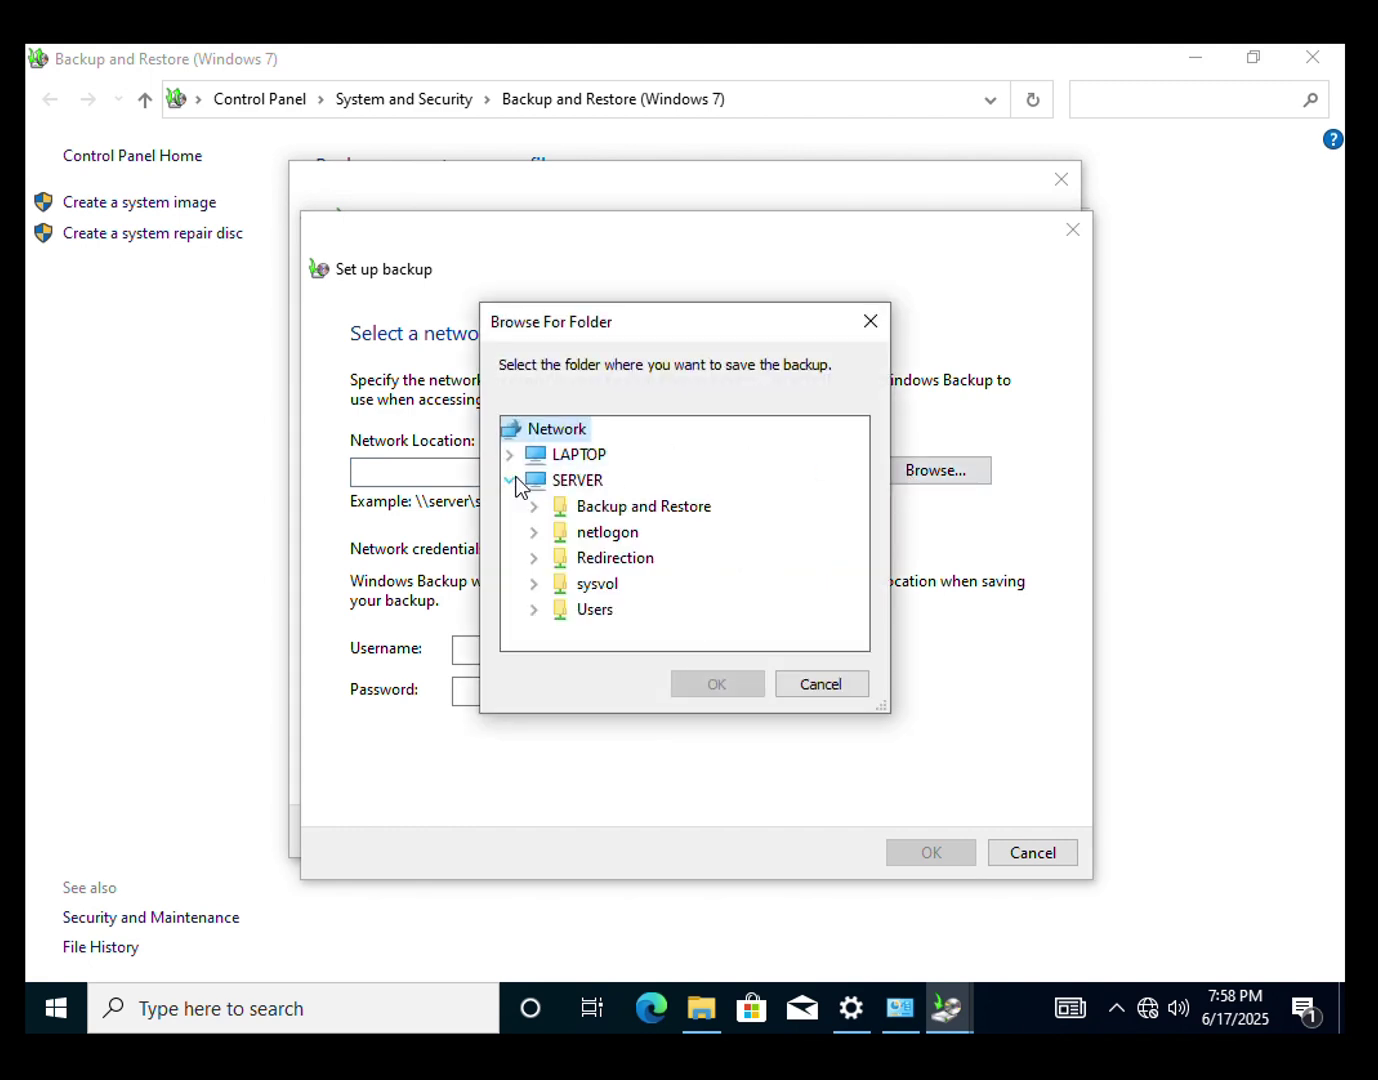
left_click(637, 510)
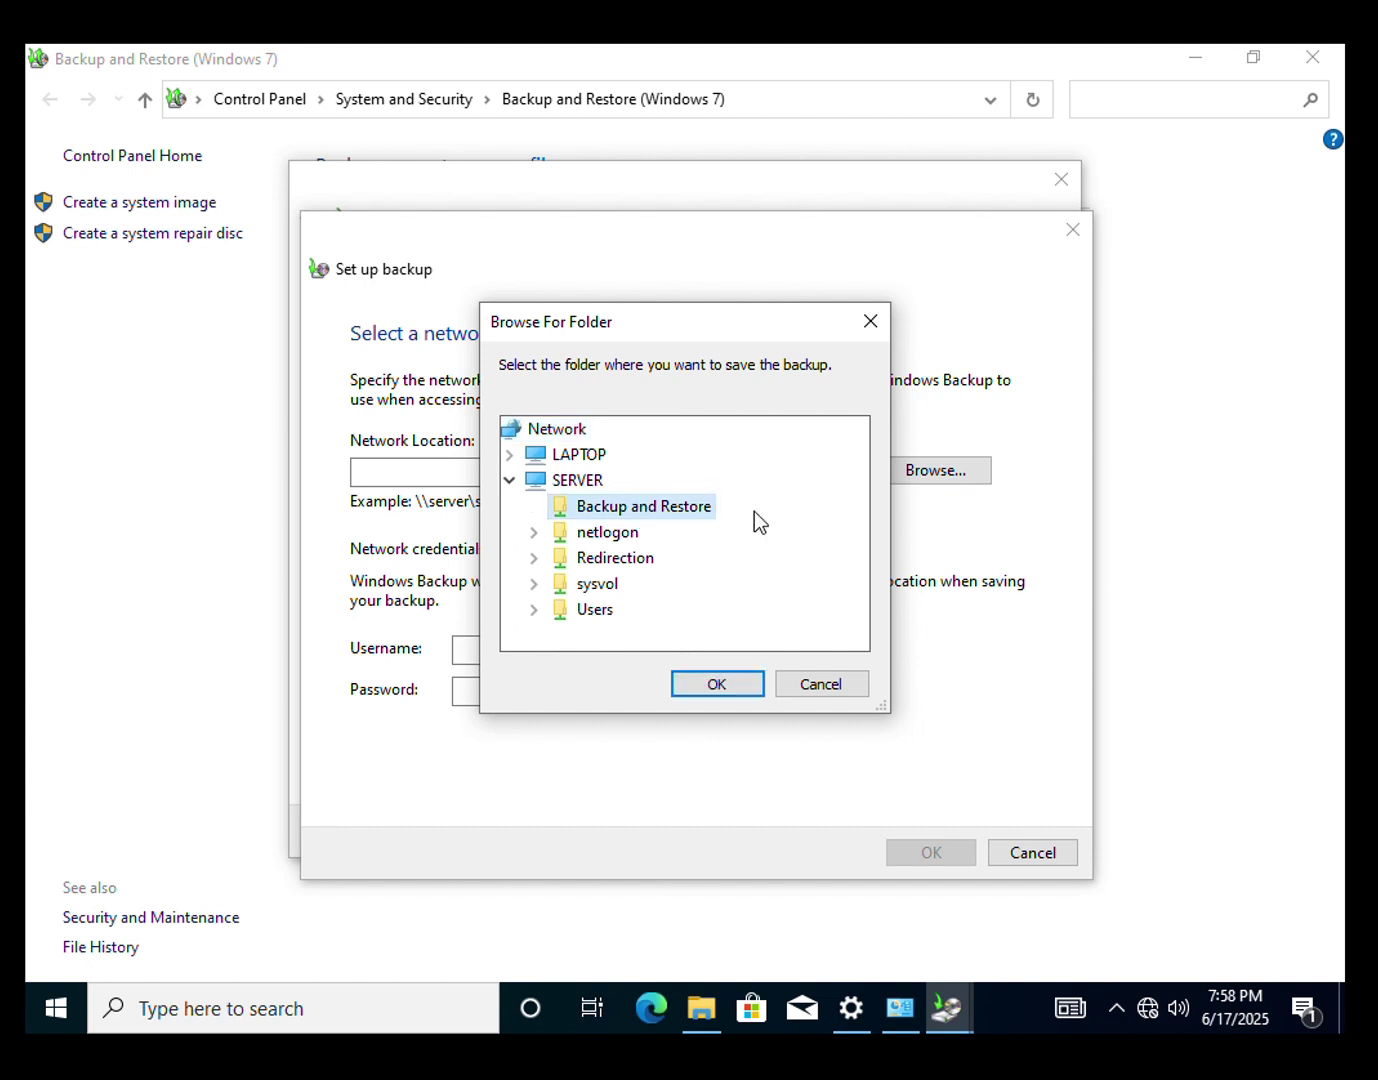
left_click(703, 683)
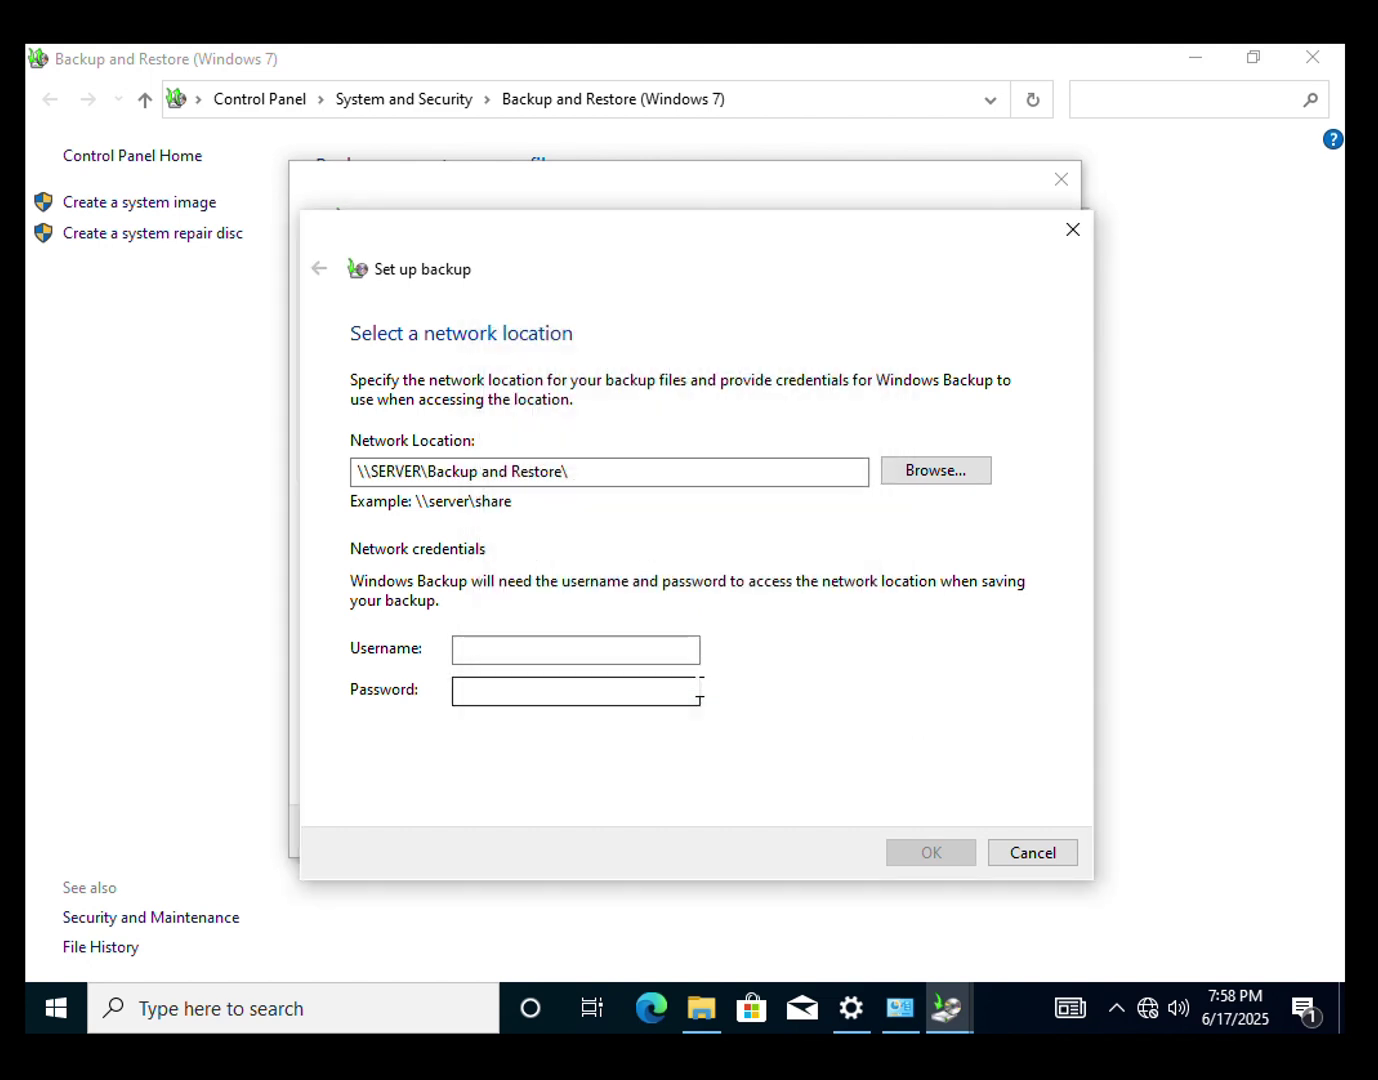
left_click(584, 652)
type("BGFCCS")
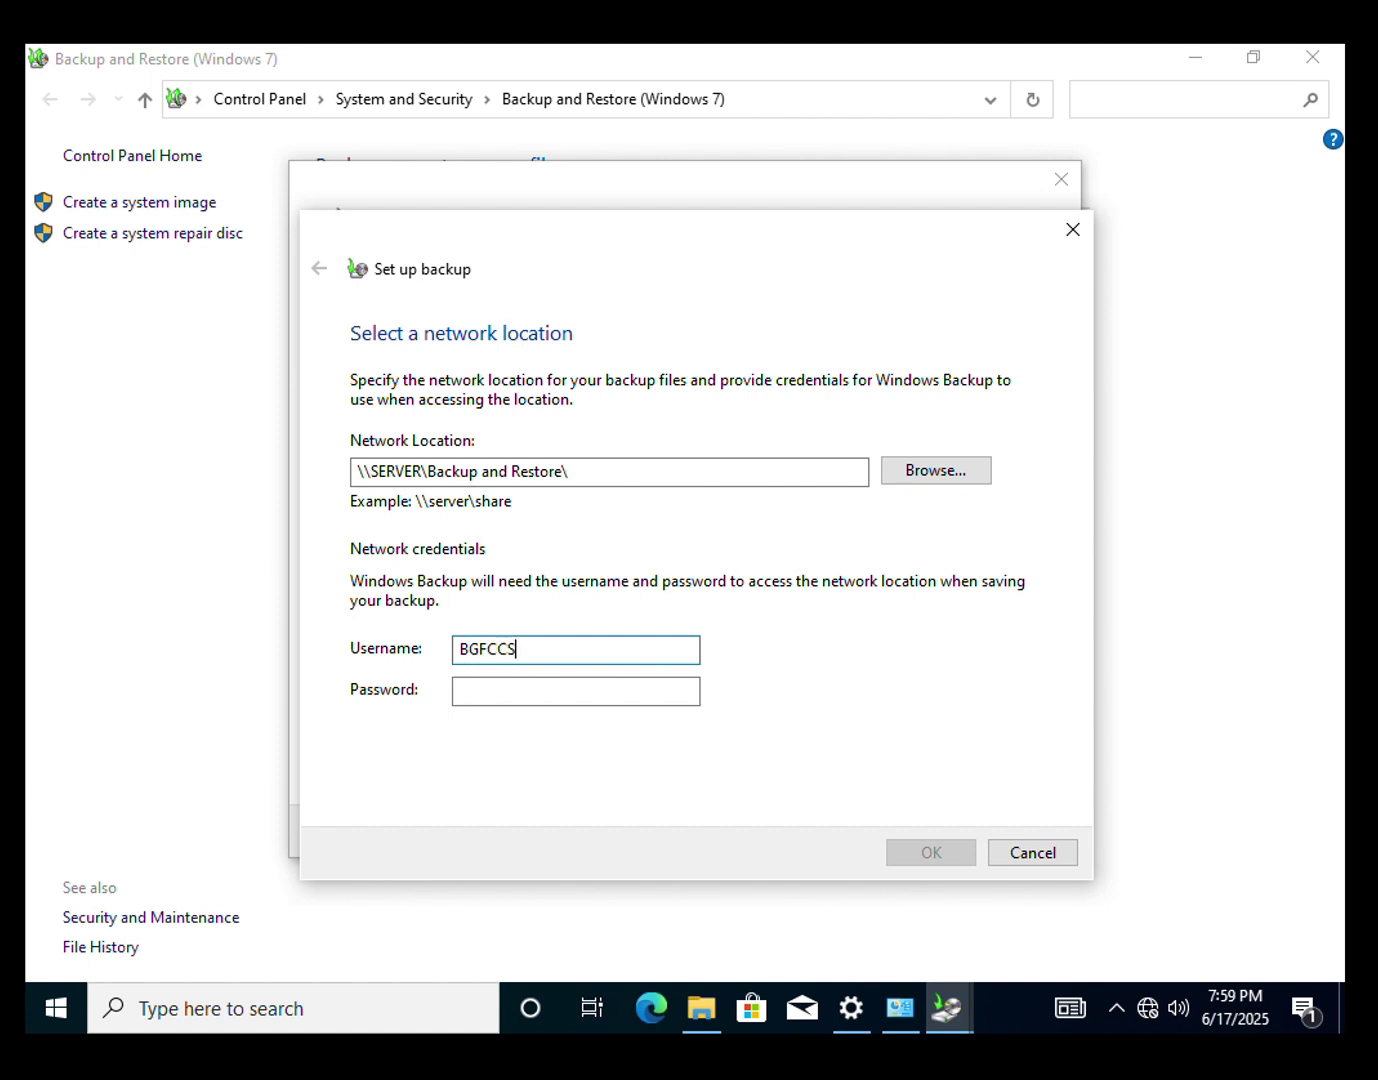
type("S\\Administrat")
type("•••••")
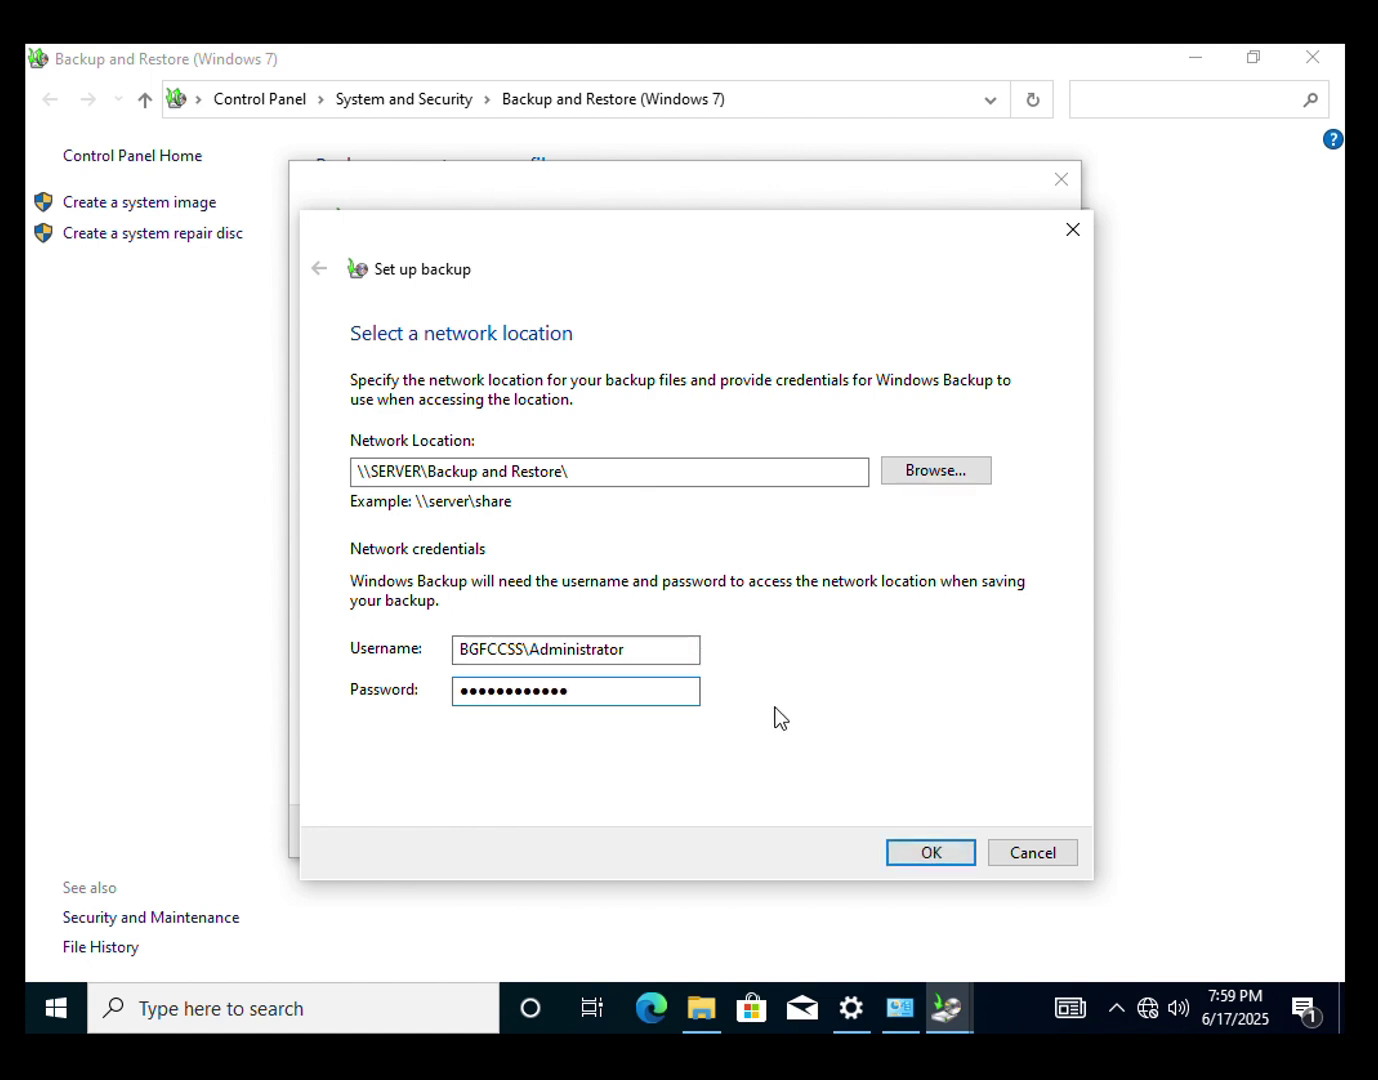
left_click(930, 849)
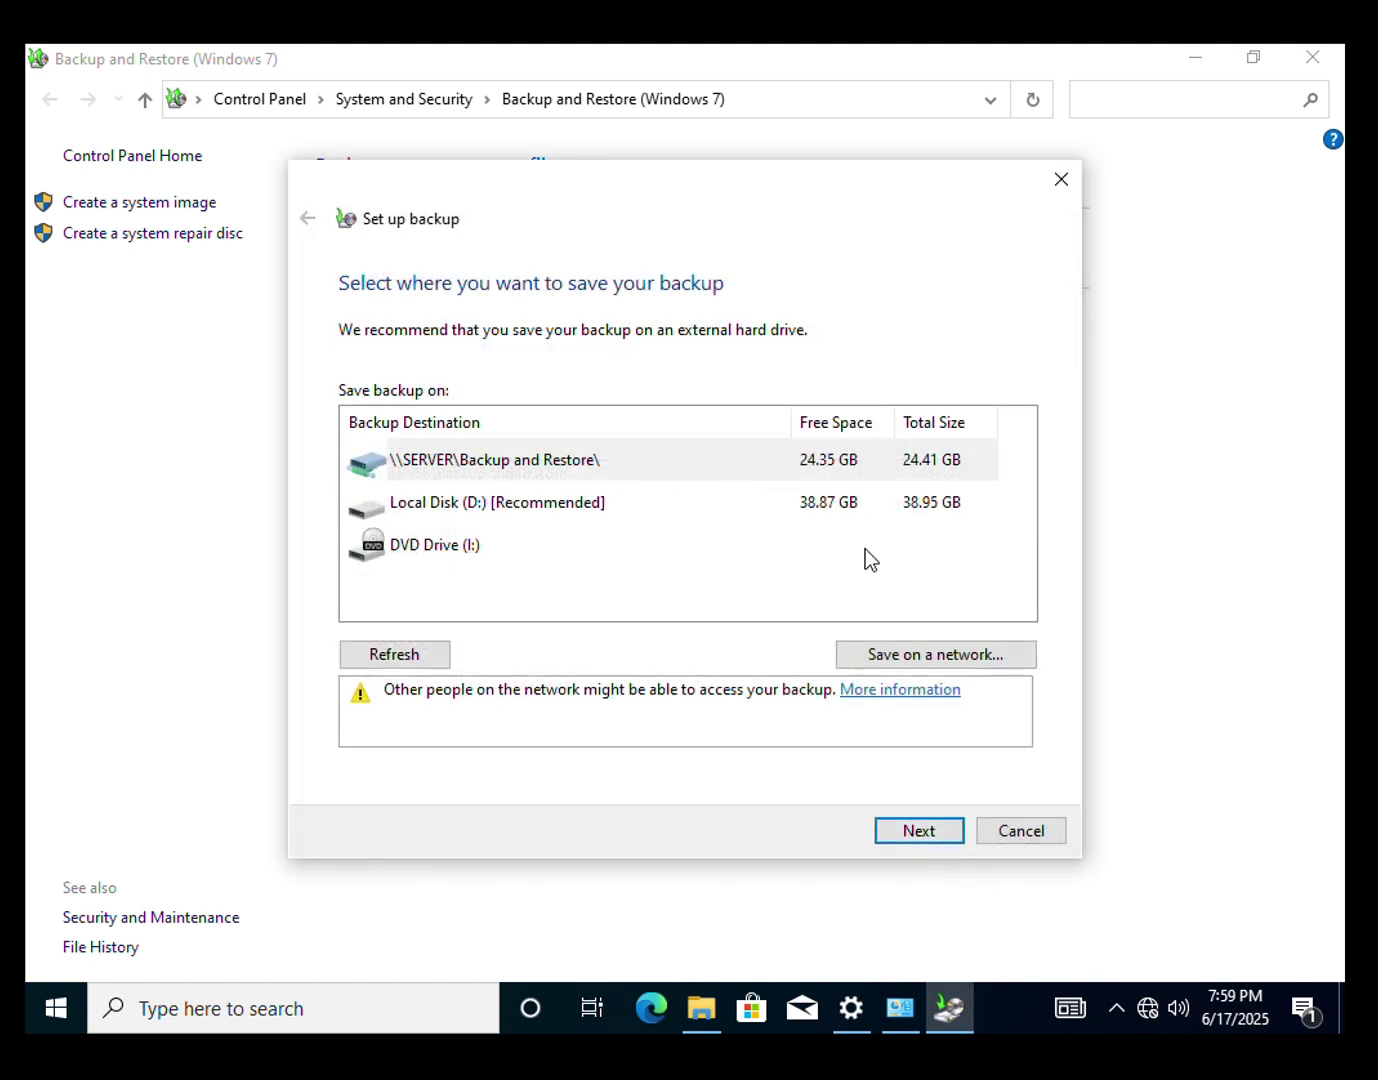
Select the \\SERVER\Backup and Restore destination and choose 'Let me choose' for backup contents
left_click(591, 462)
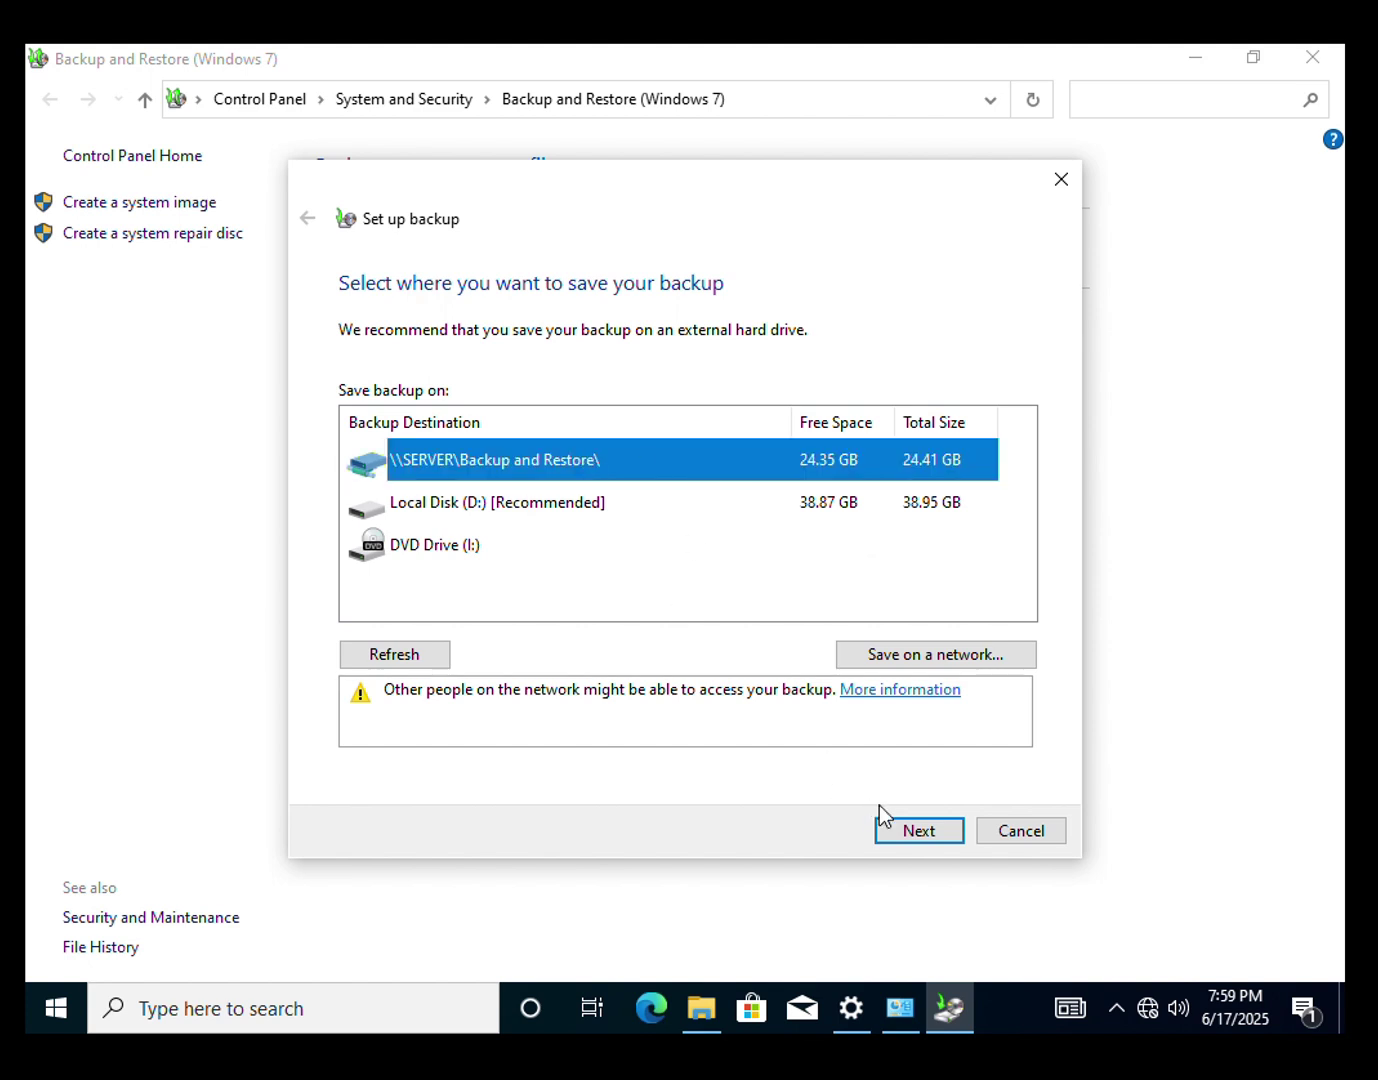
left_click(910, 832)
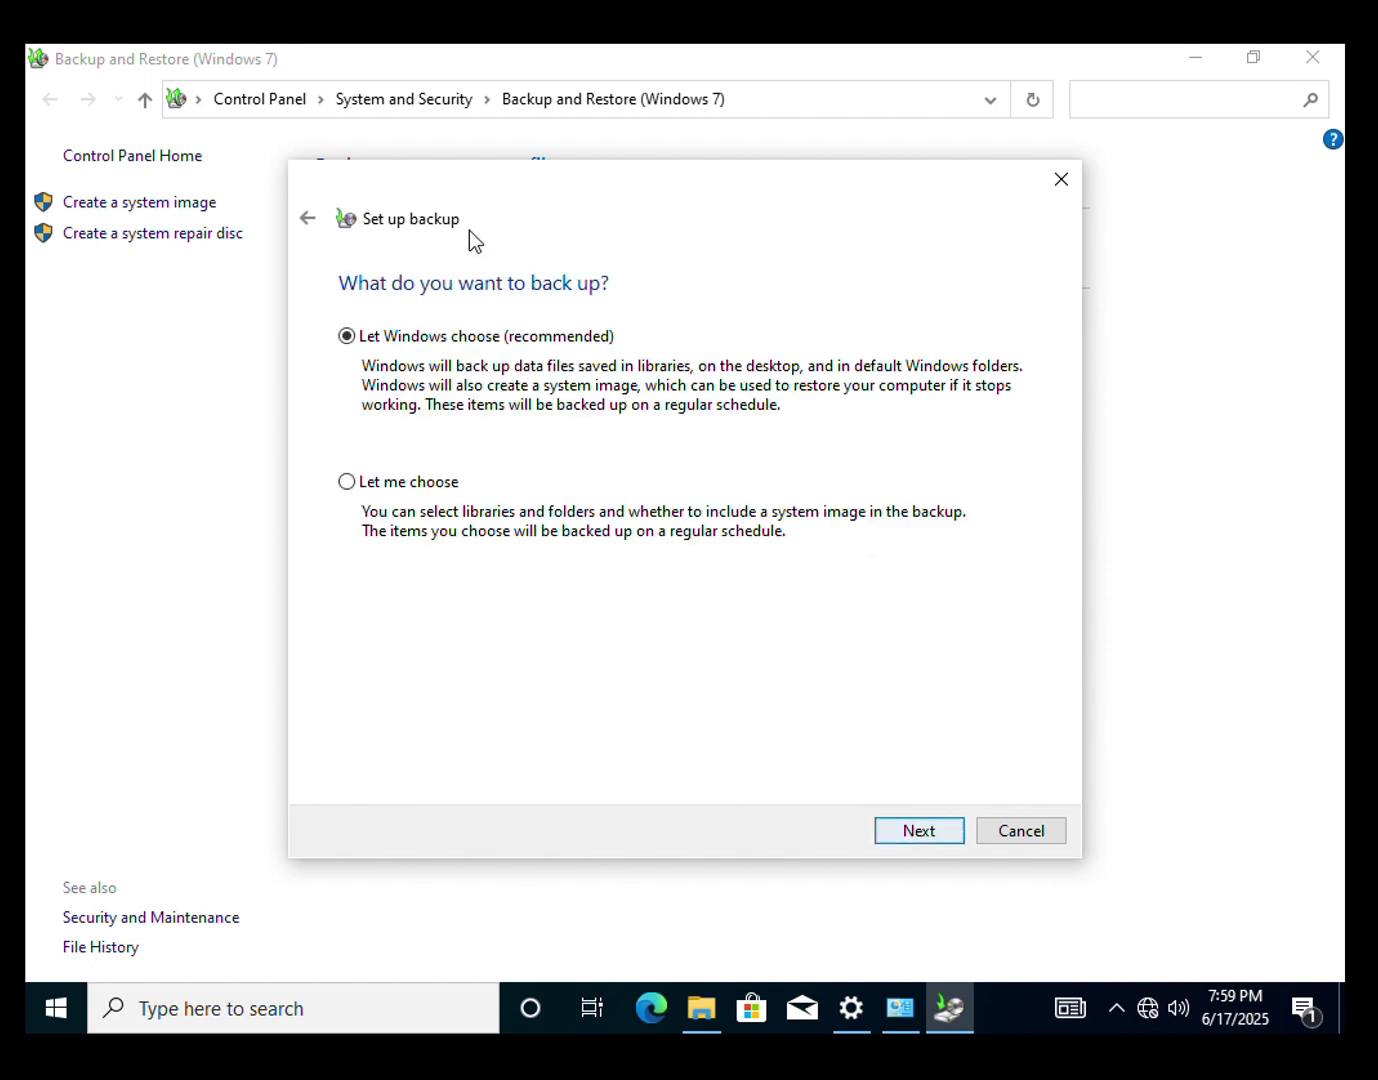
left_click(348, 483)
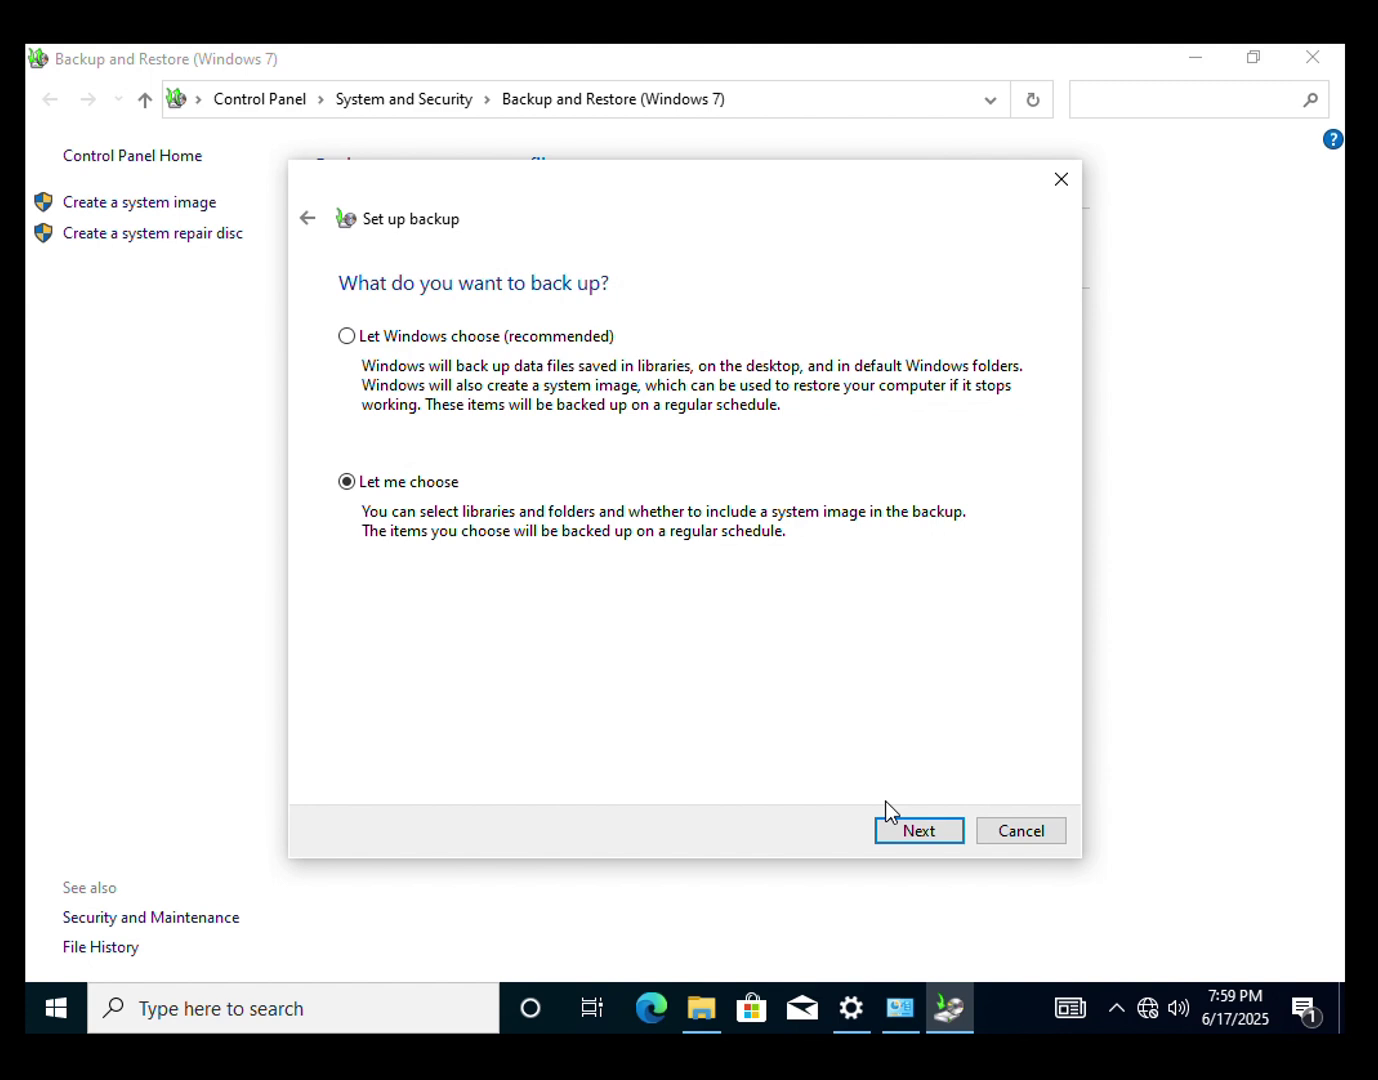
left_click(921, 832)
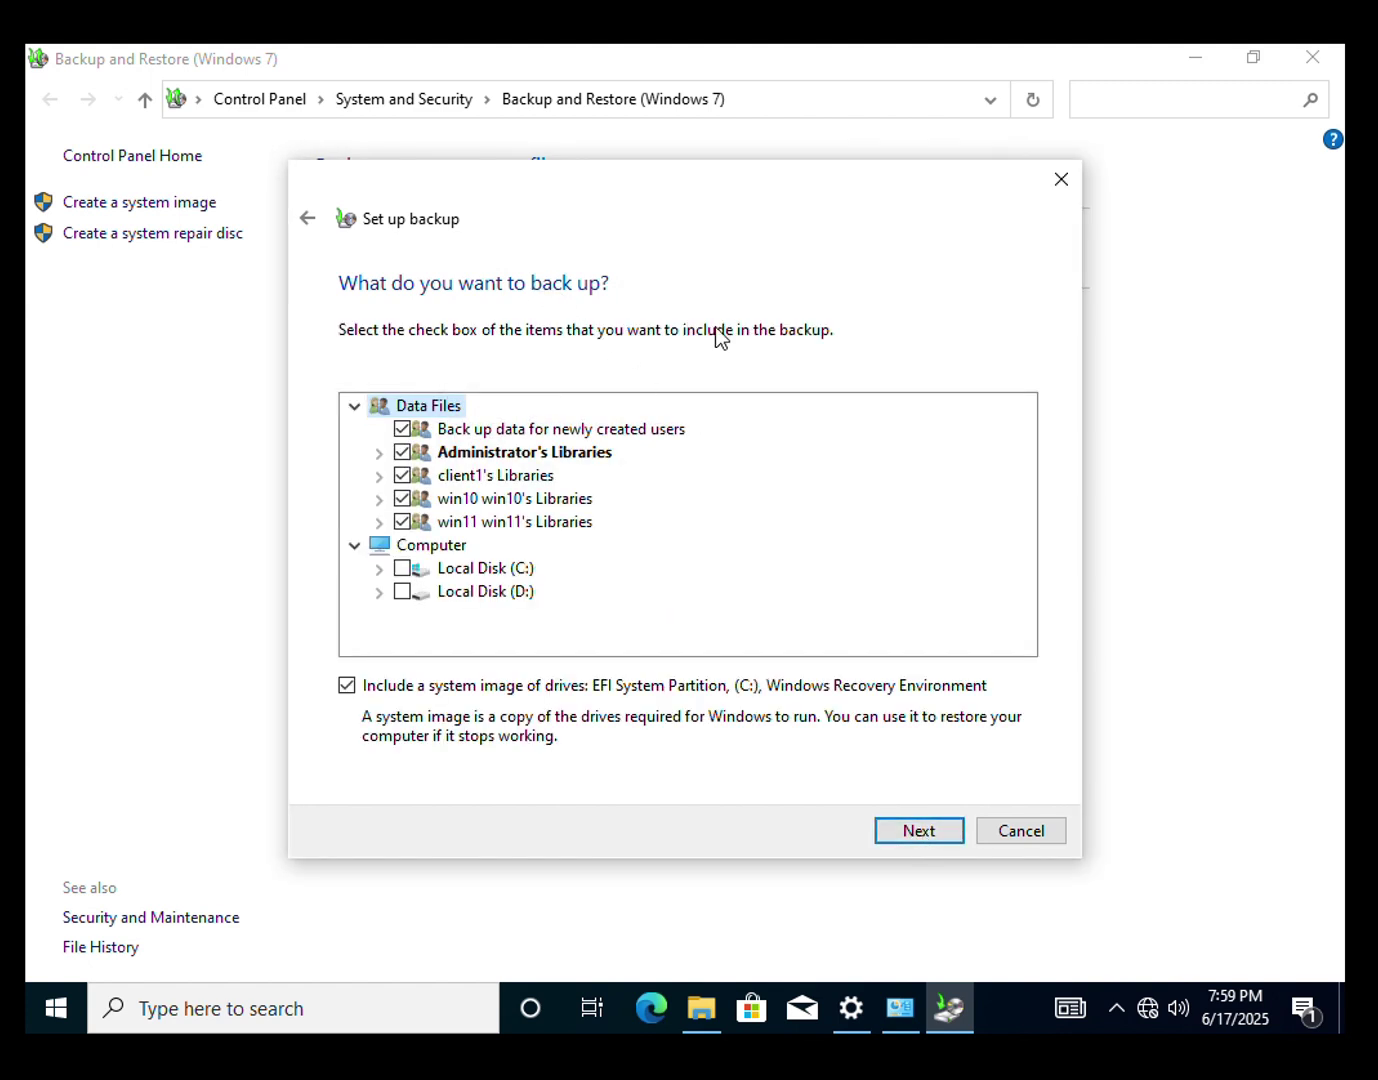
Include only D:\Backup and Restore, exclude the system image, and continue to the review
left_click(356, 408)
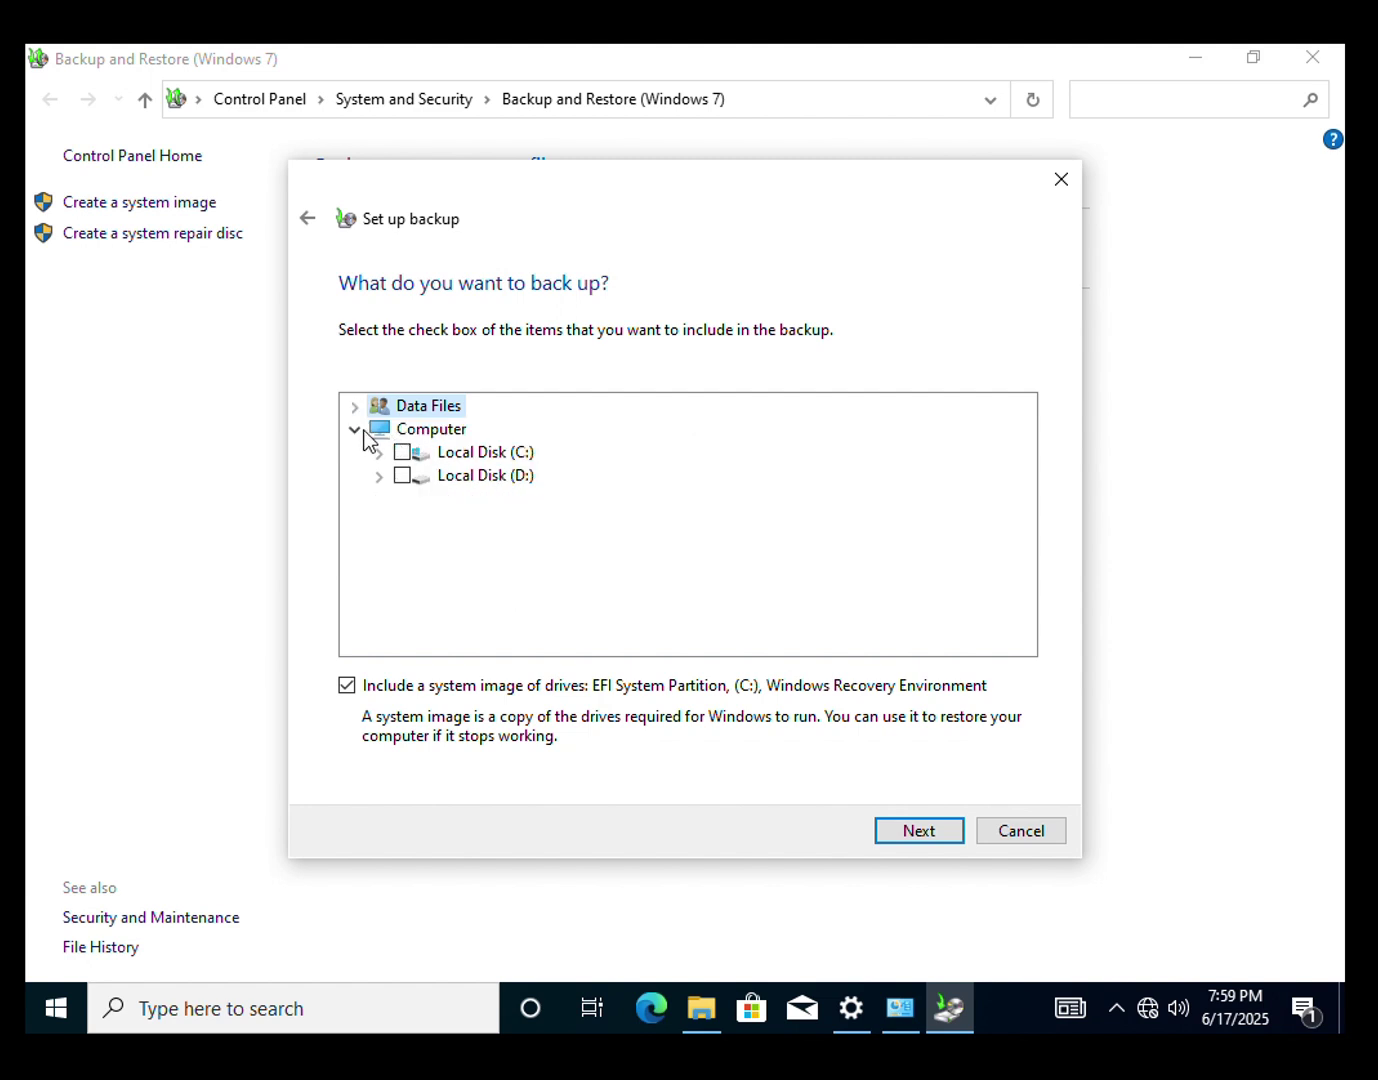
left_click(401, 436)
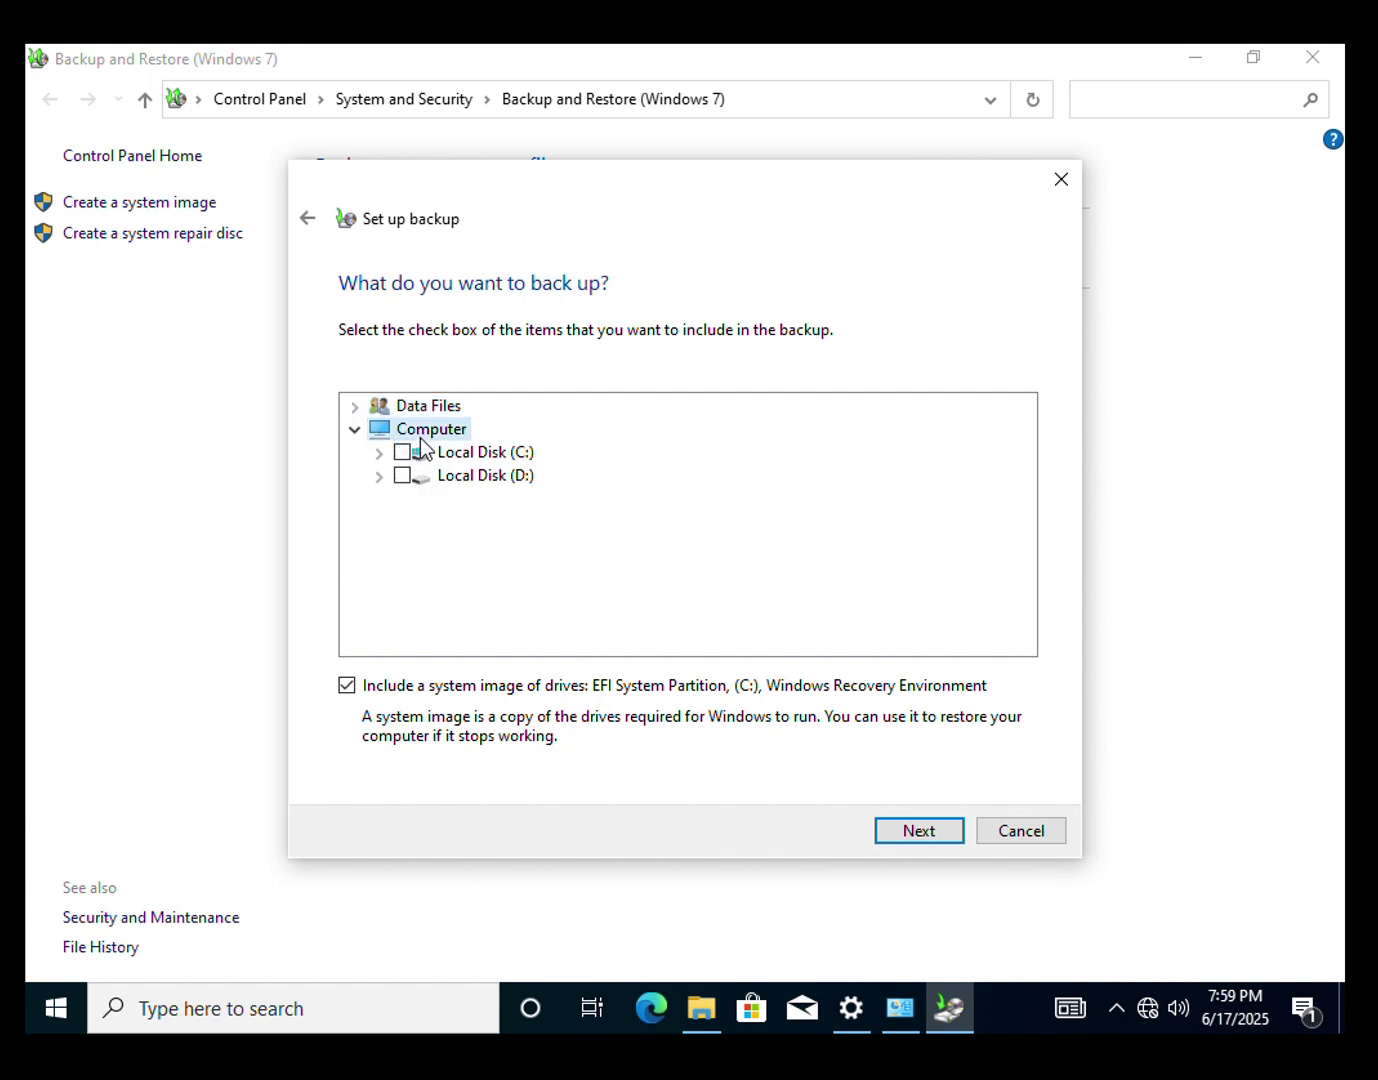
left_click(380, 478)
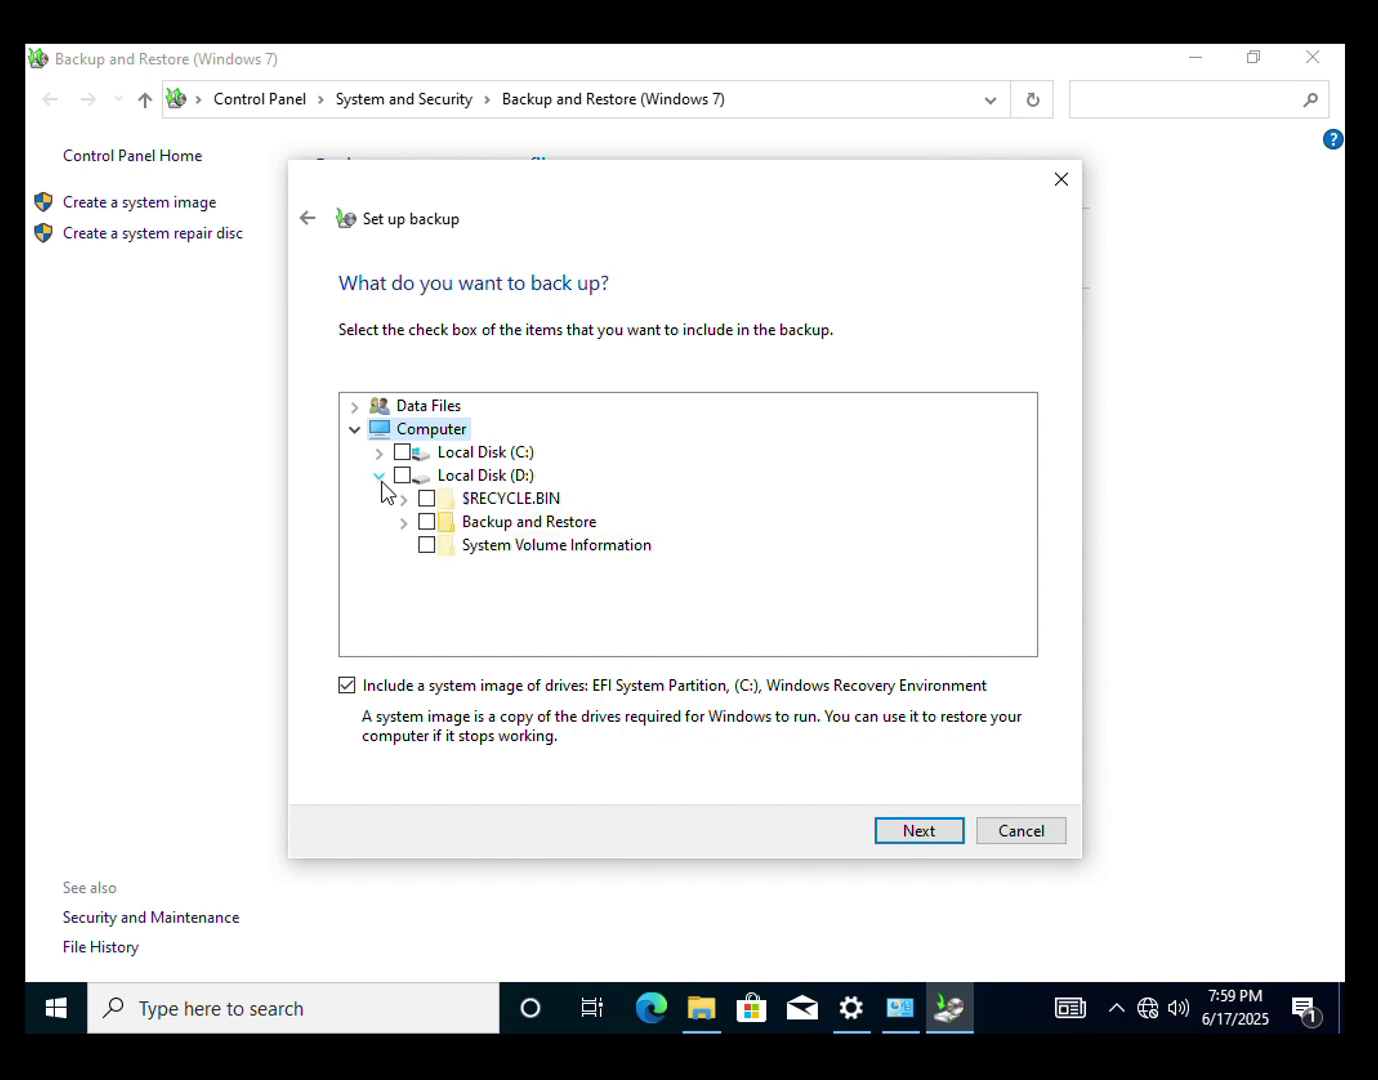
left_click(426, 523)
left_click(347, 687)
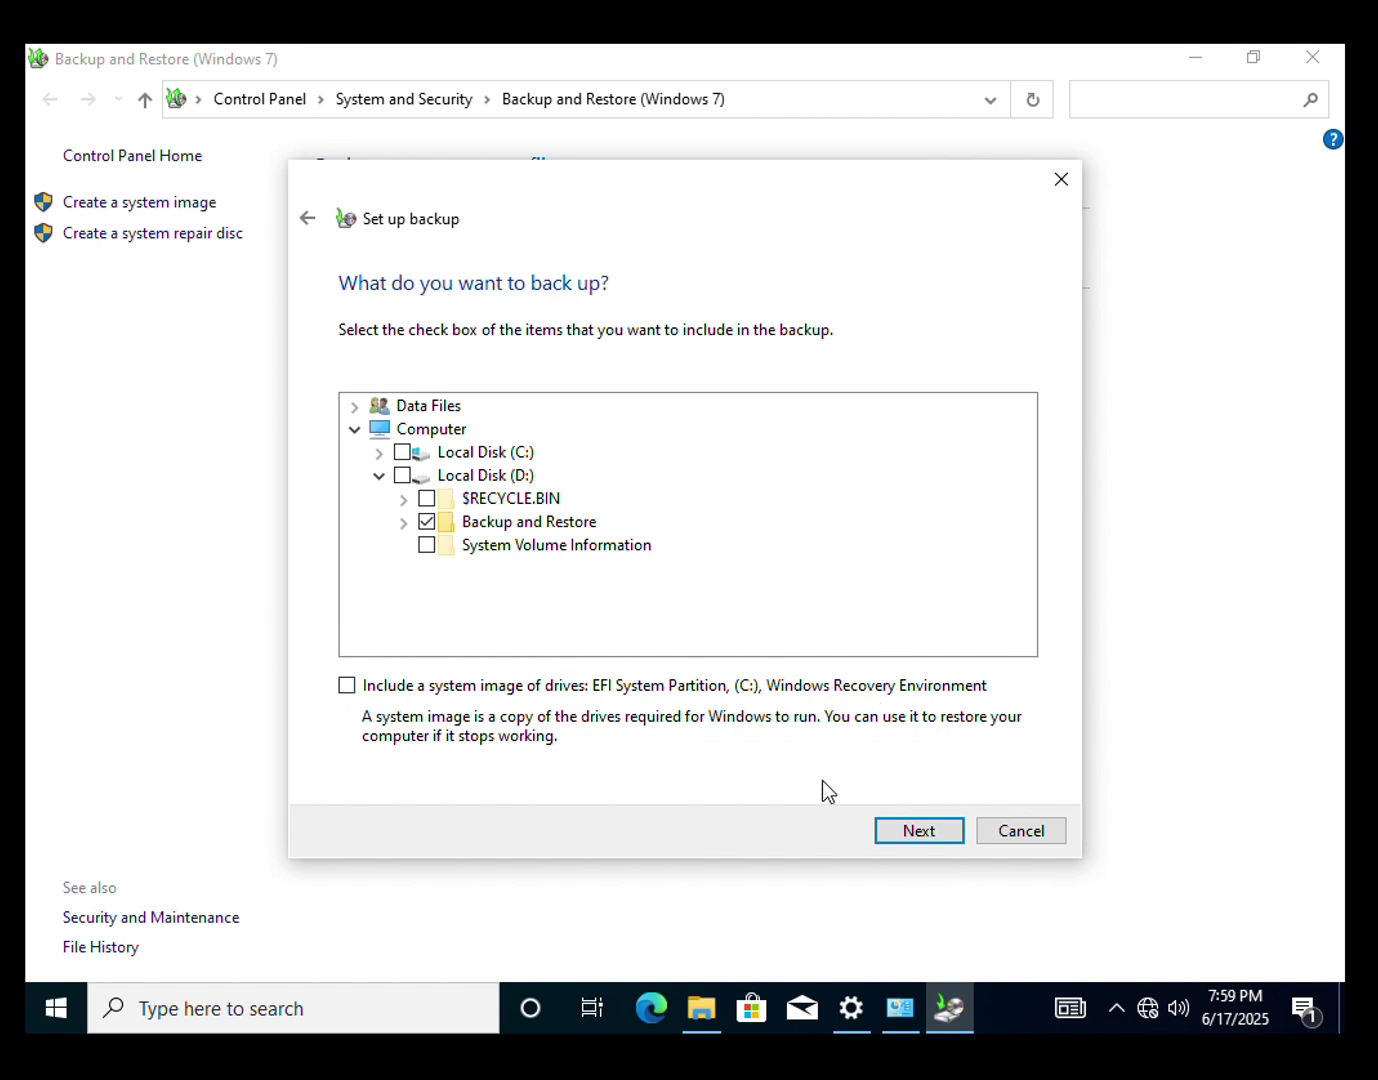
left_click(925, 832)
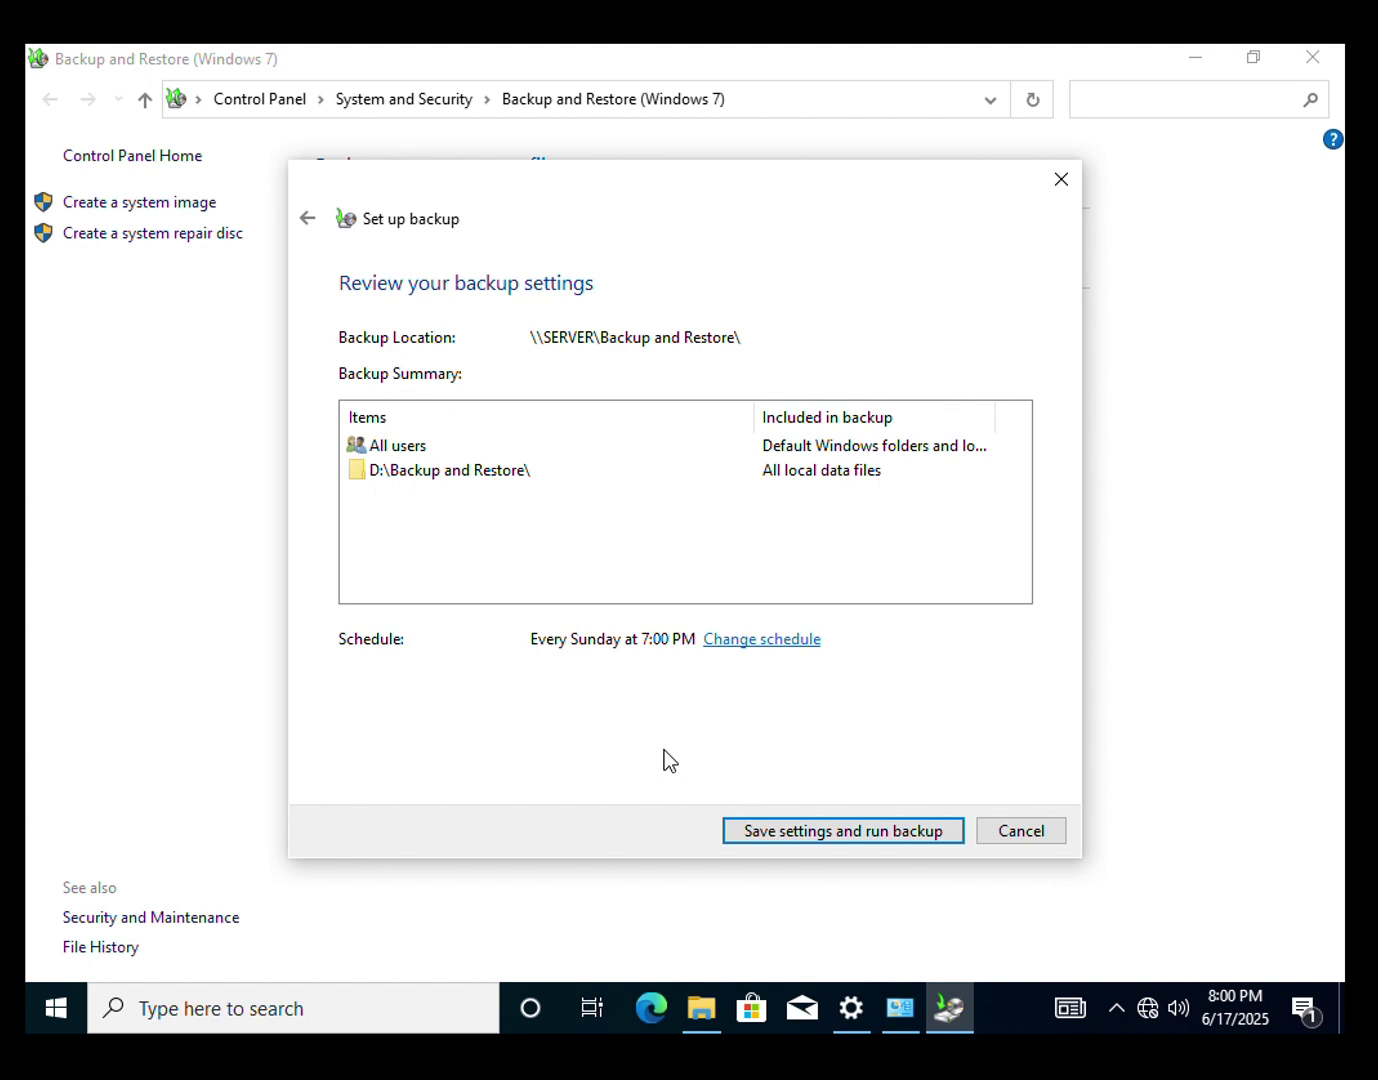
Save the settings, run the backup, and maximize the window to watch progress
left_click(868, 832)
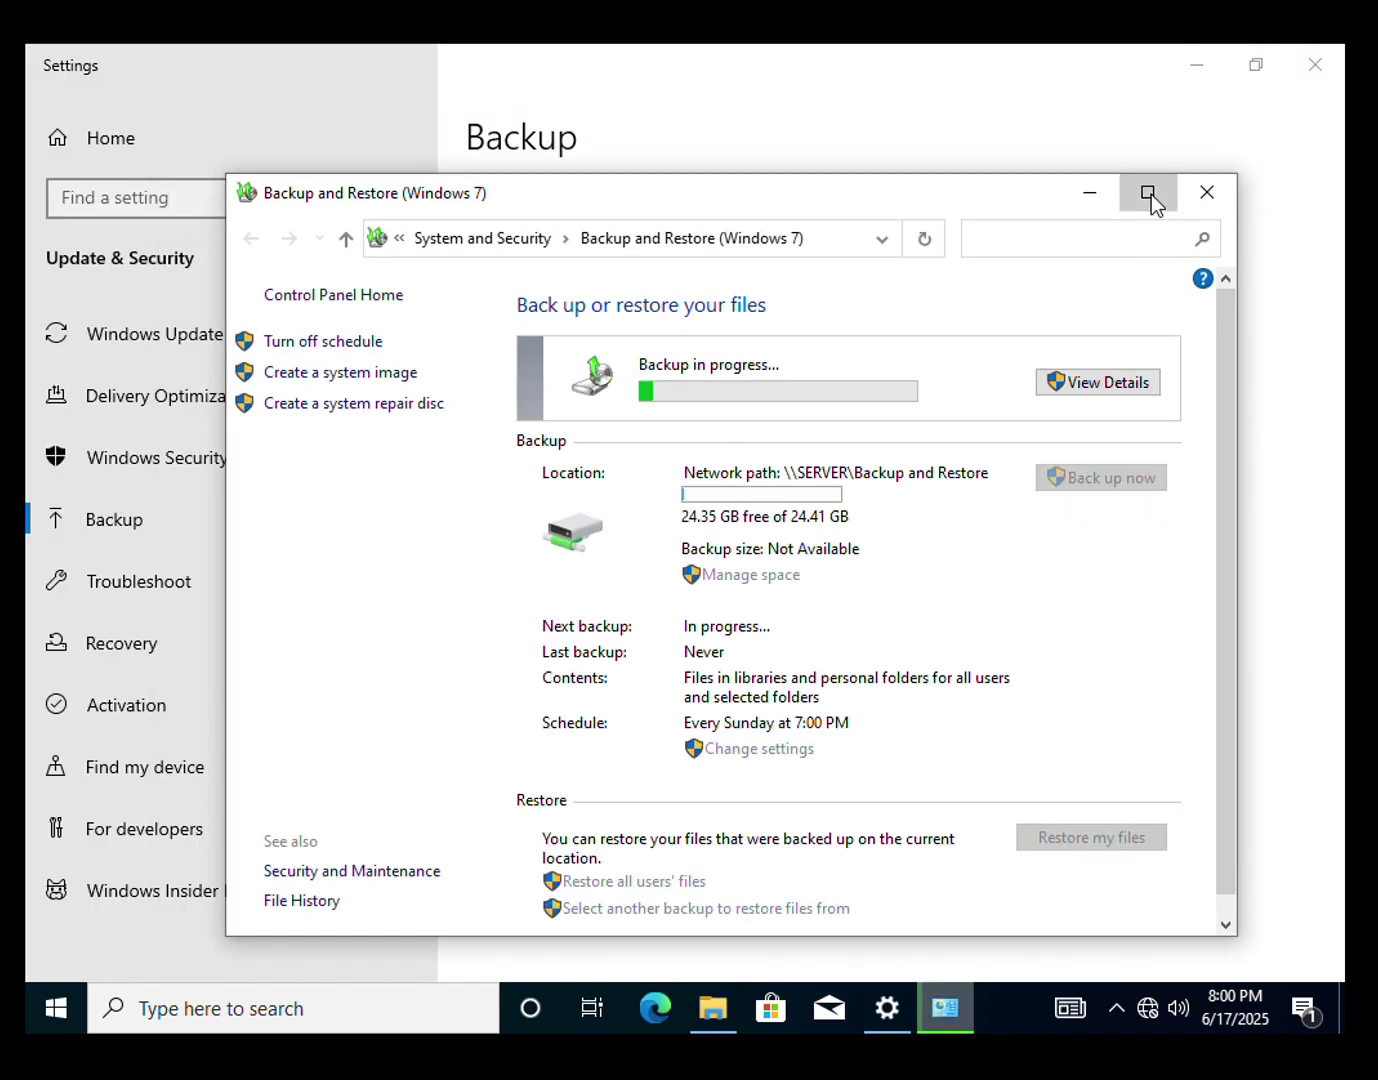
left_click(1152, 197)
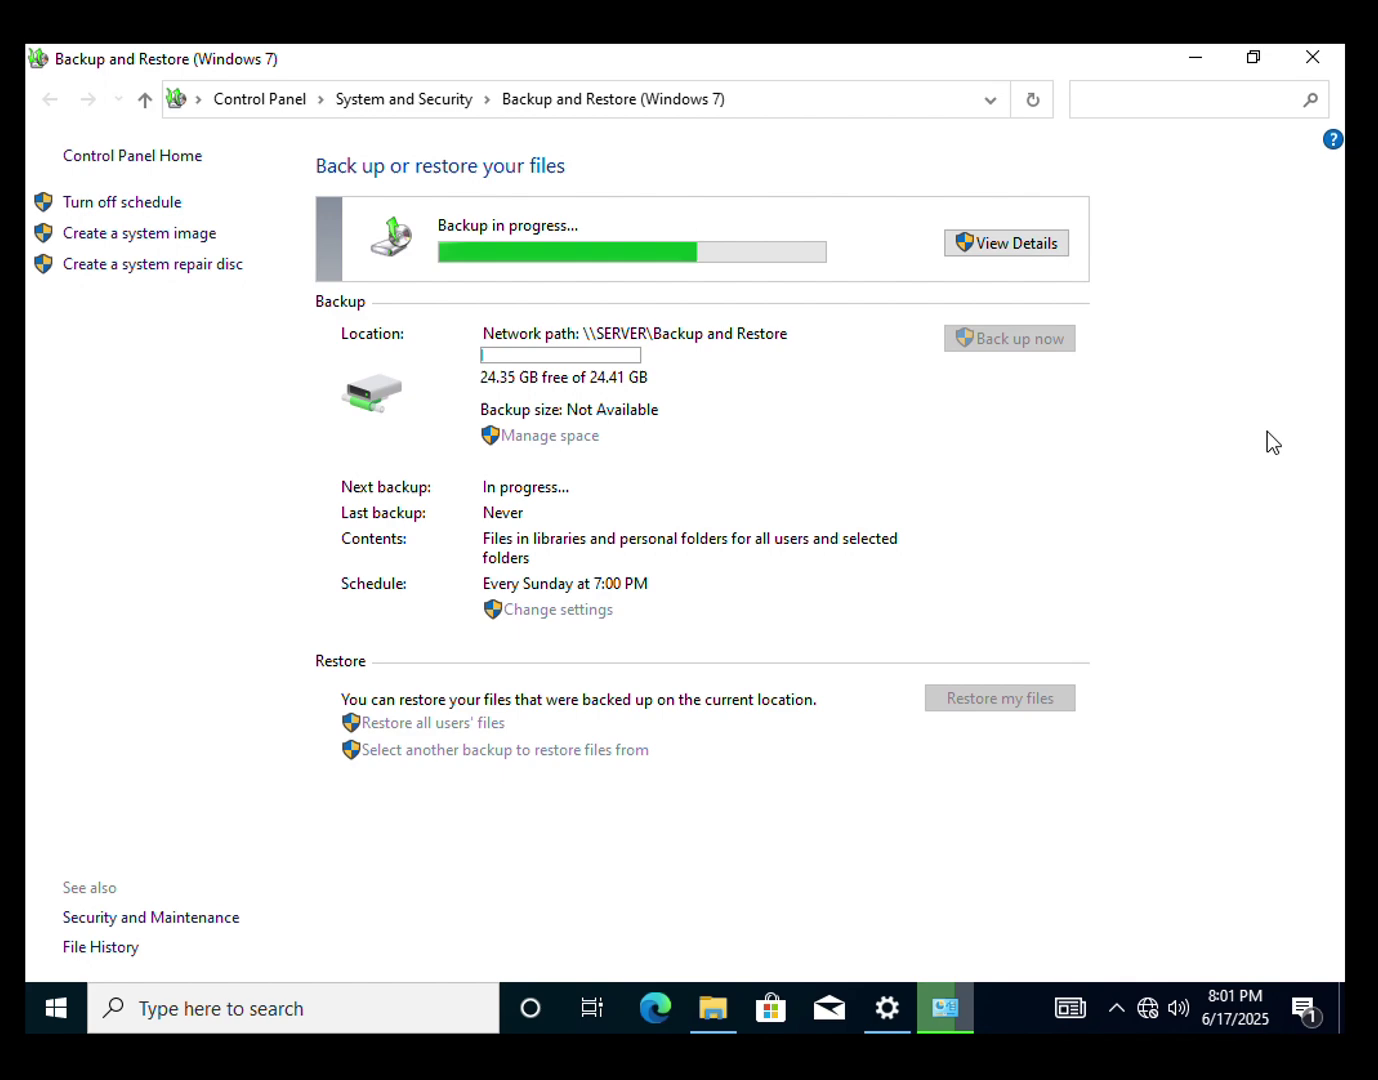
Check the Backup and Restore folder on D:, then delete it and refresh the now-empty drive
left_click(710, 1006)
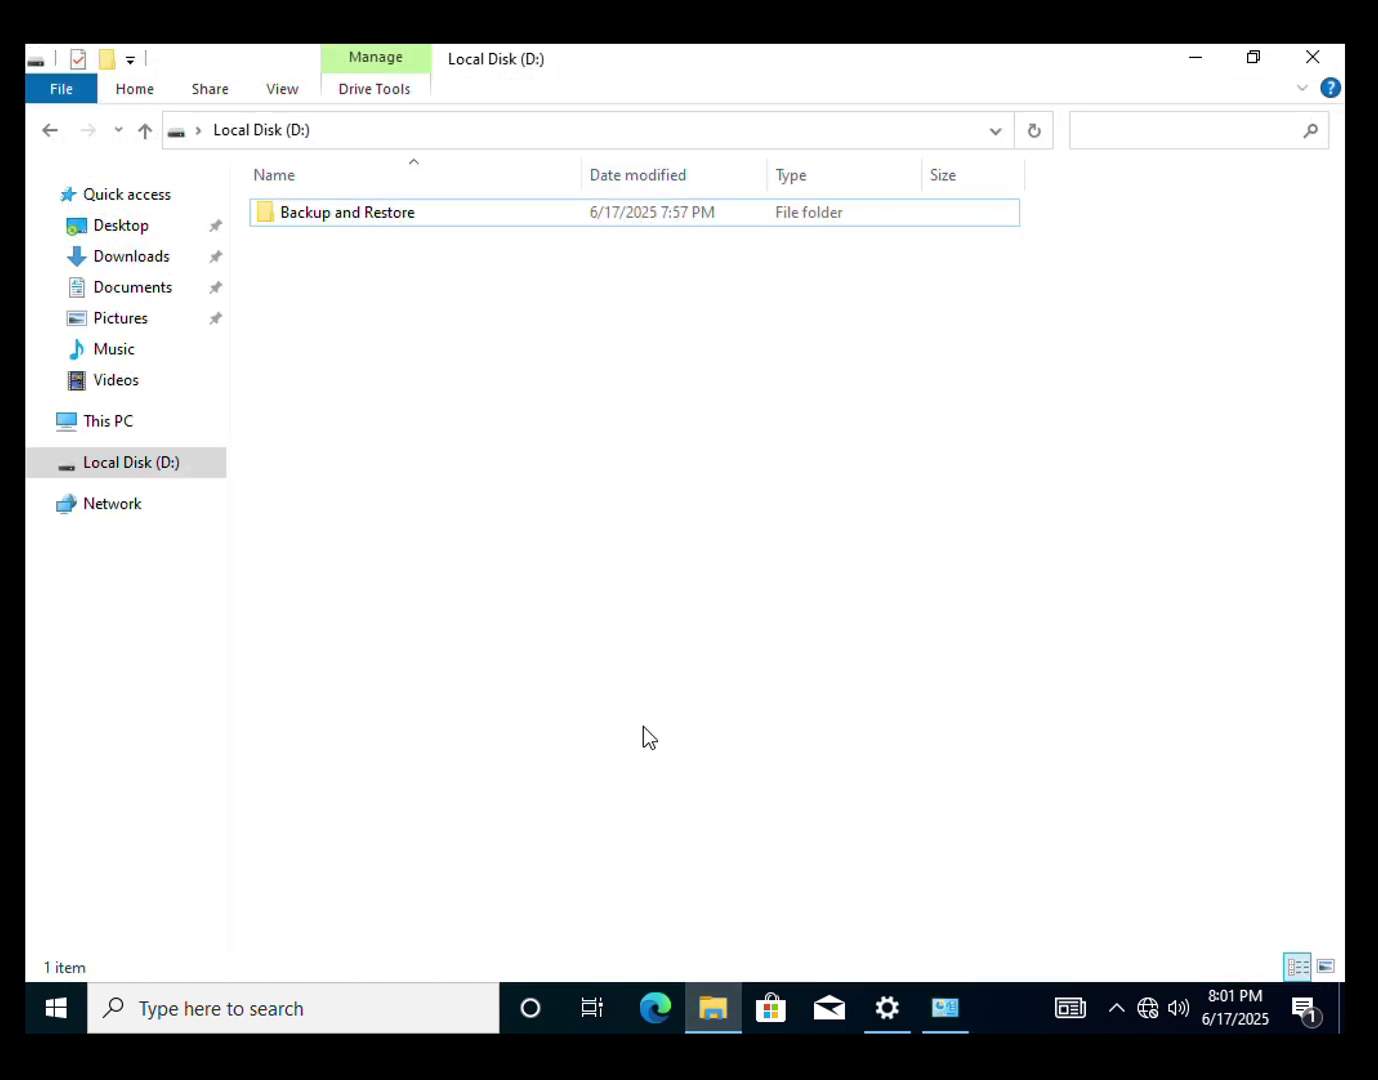
double_click(386, 213)
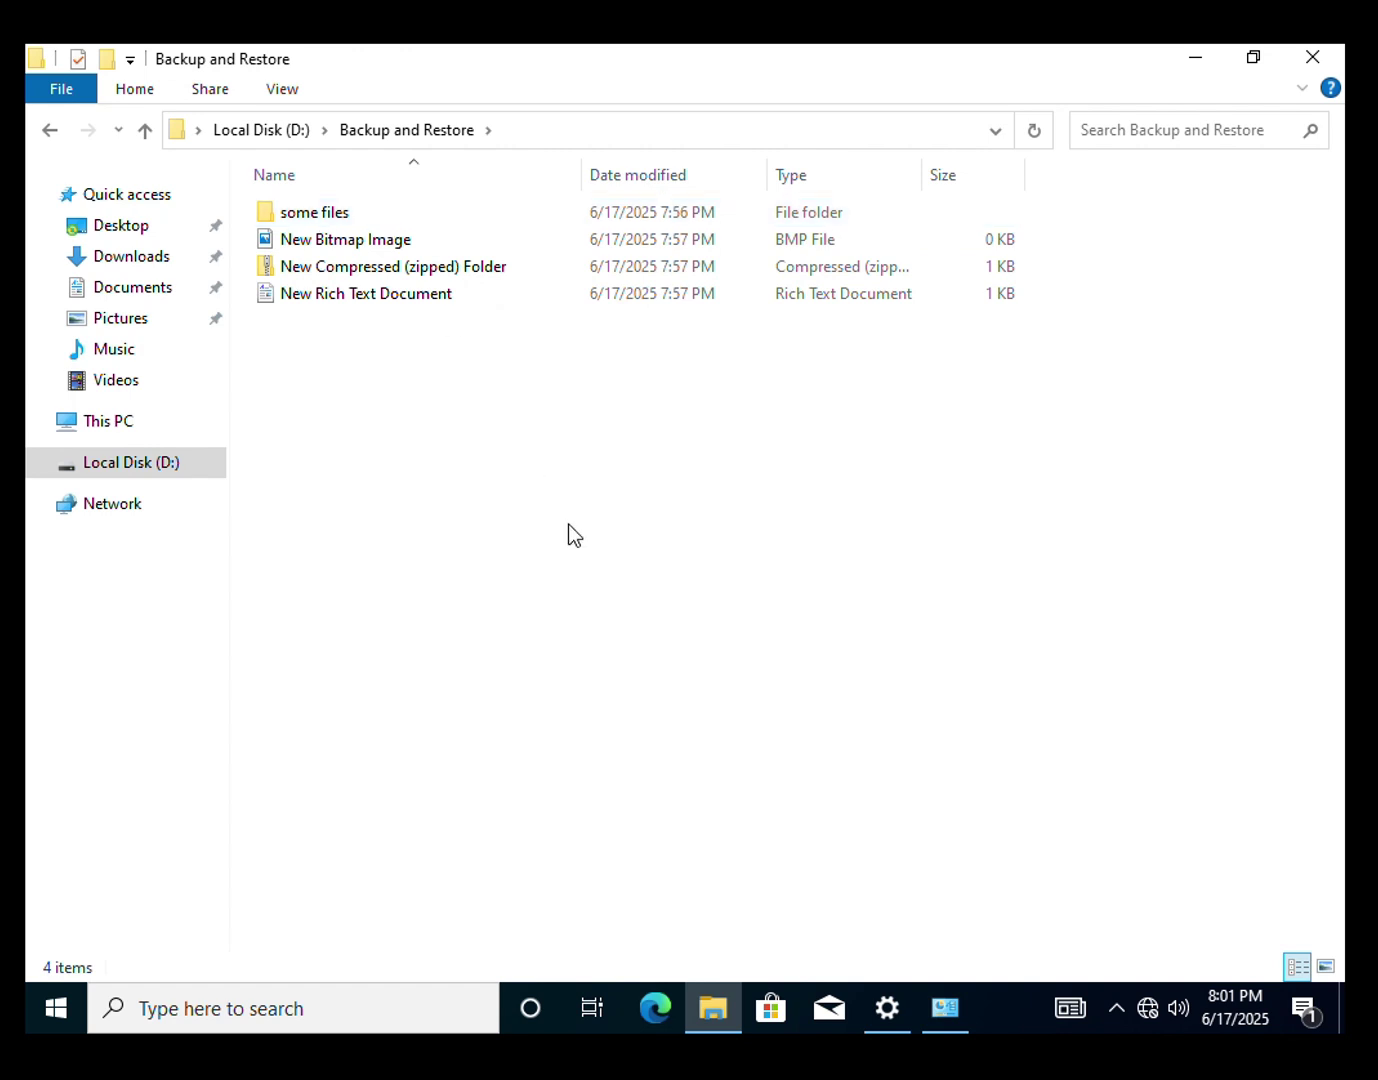
key("alt+Left")
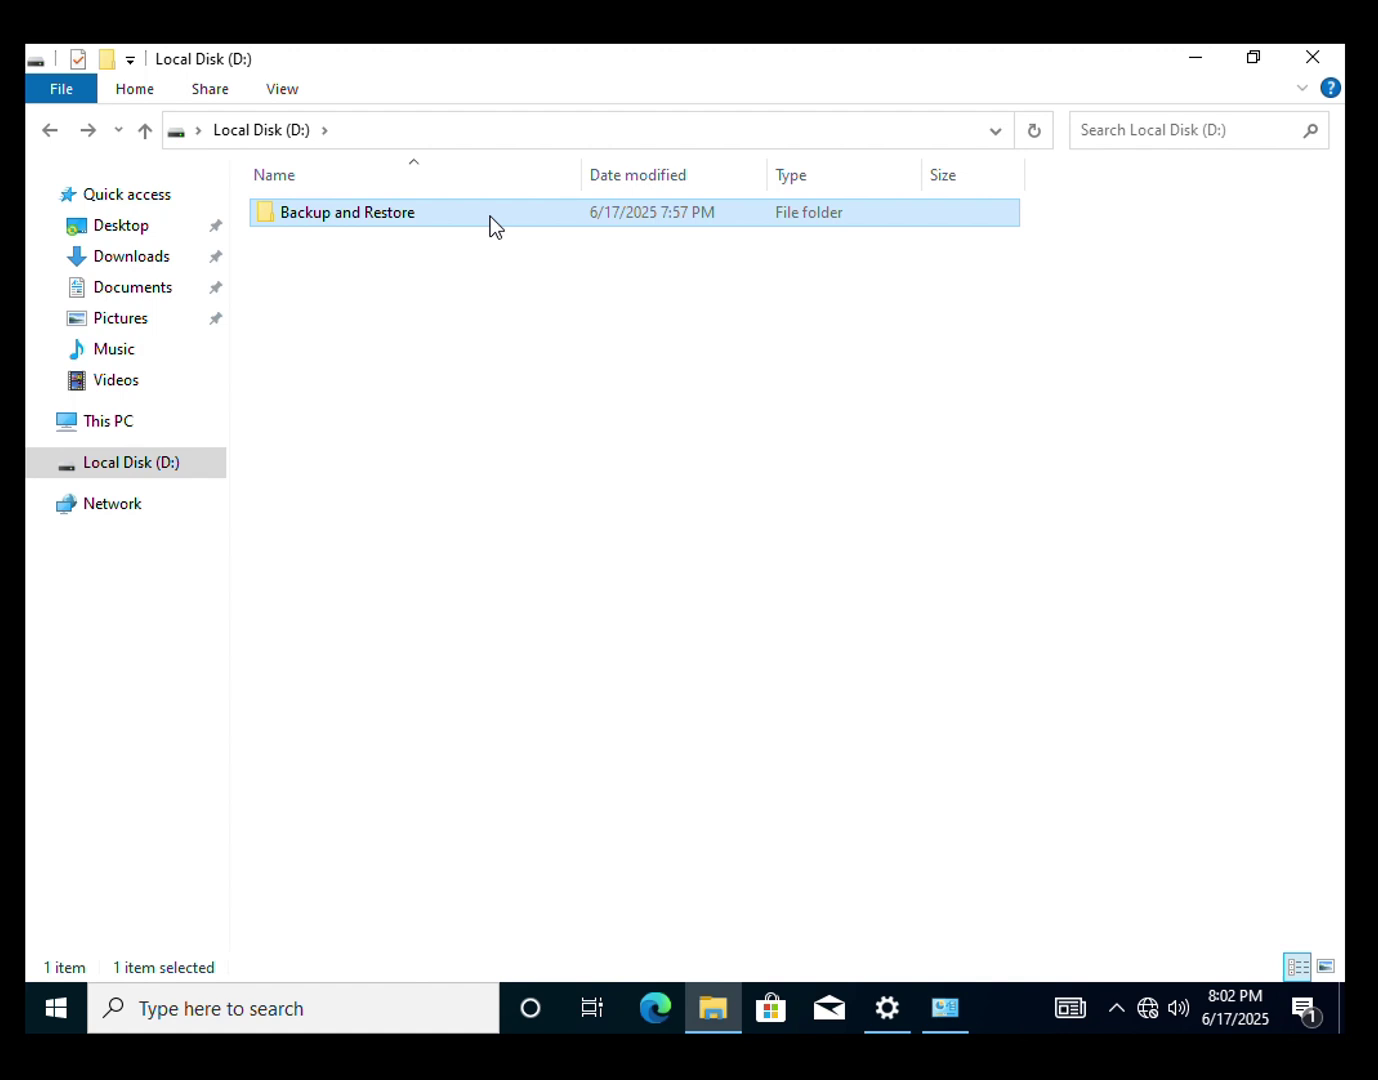
key("Delete")
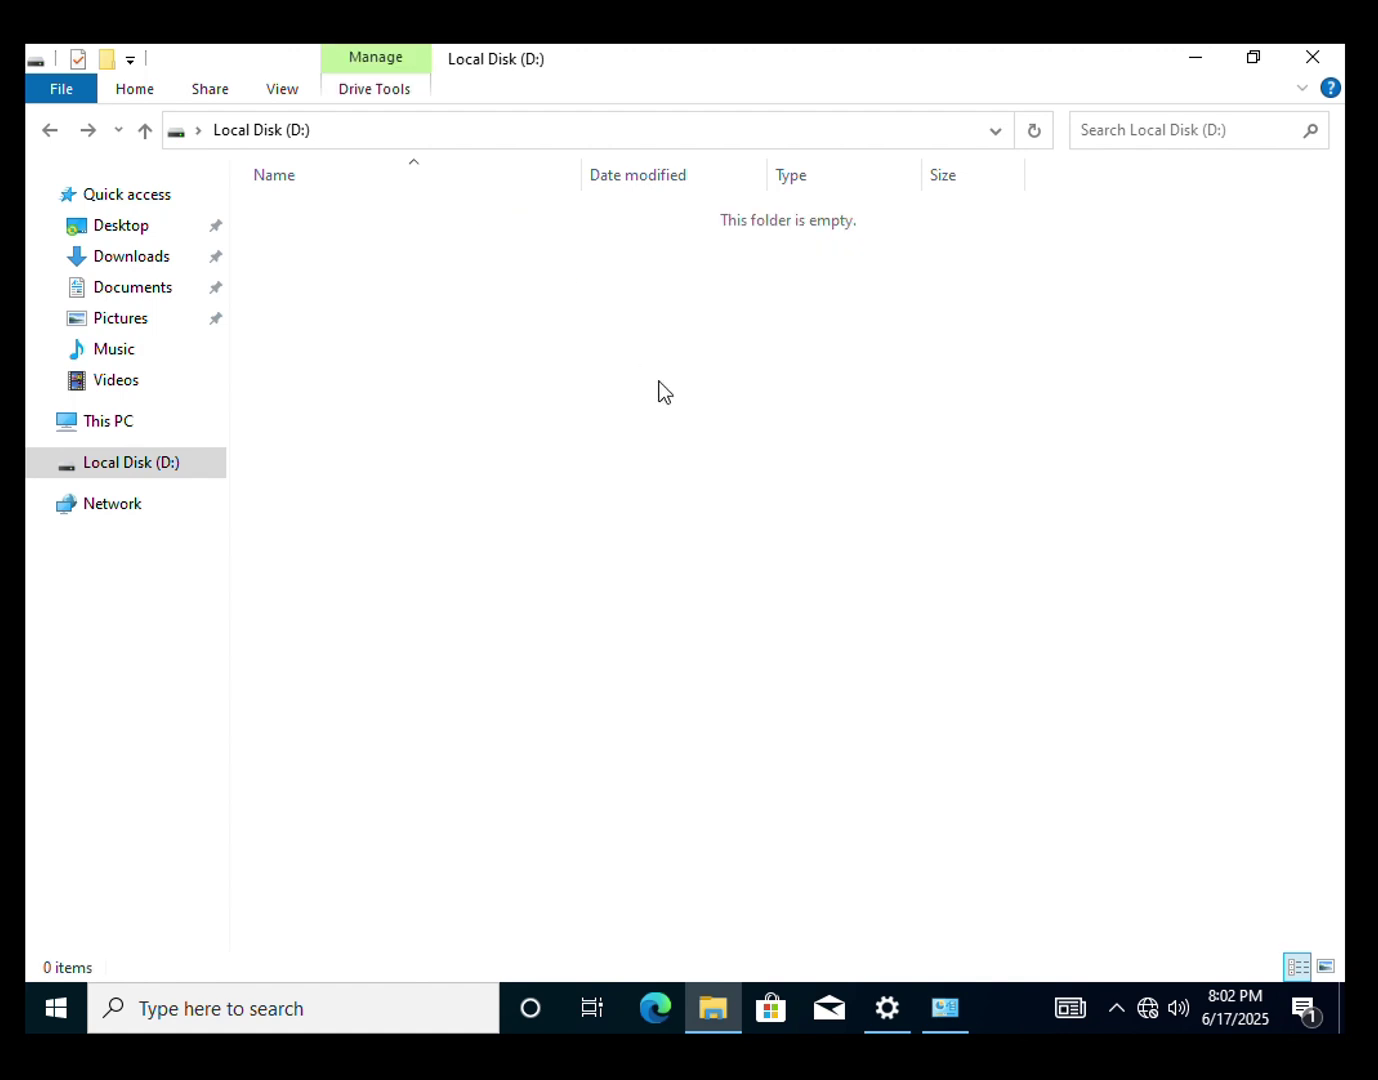
right_click(659, 381)
left_click(753, 489)
Start Restore my files and add the Backup of D: folder to the restore list
left_click(948, 1013)
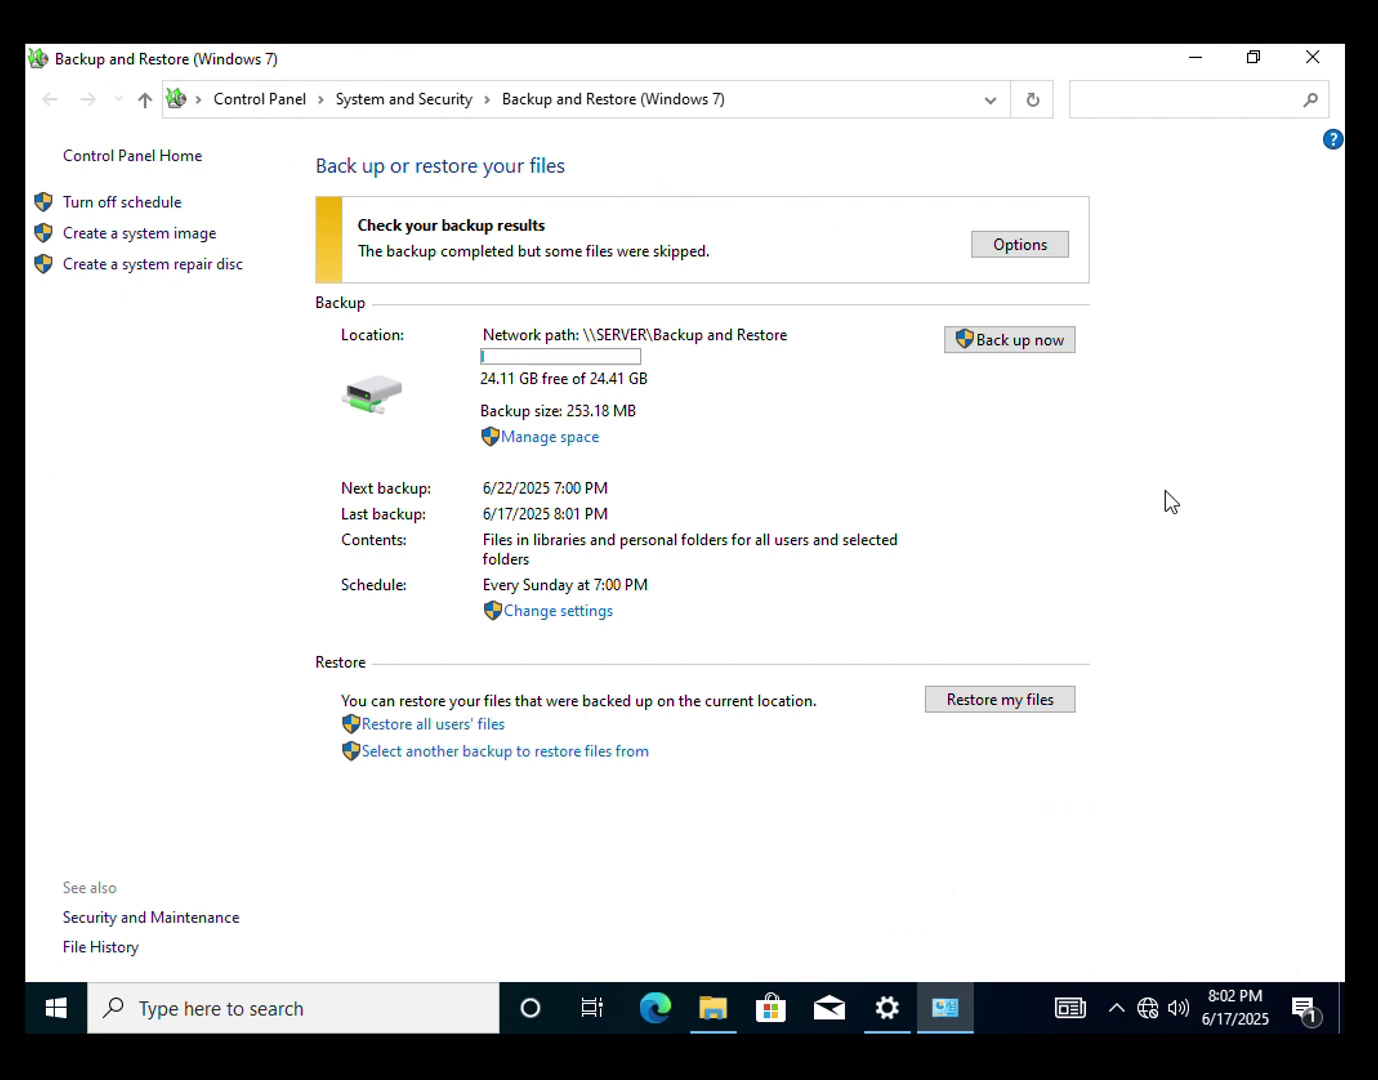
left_click(993, 699)
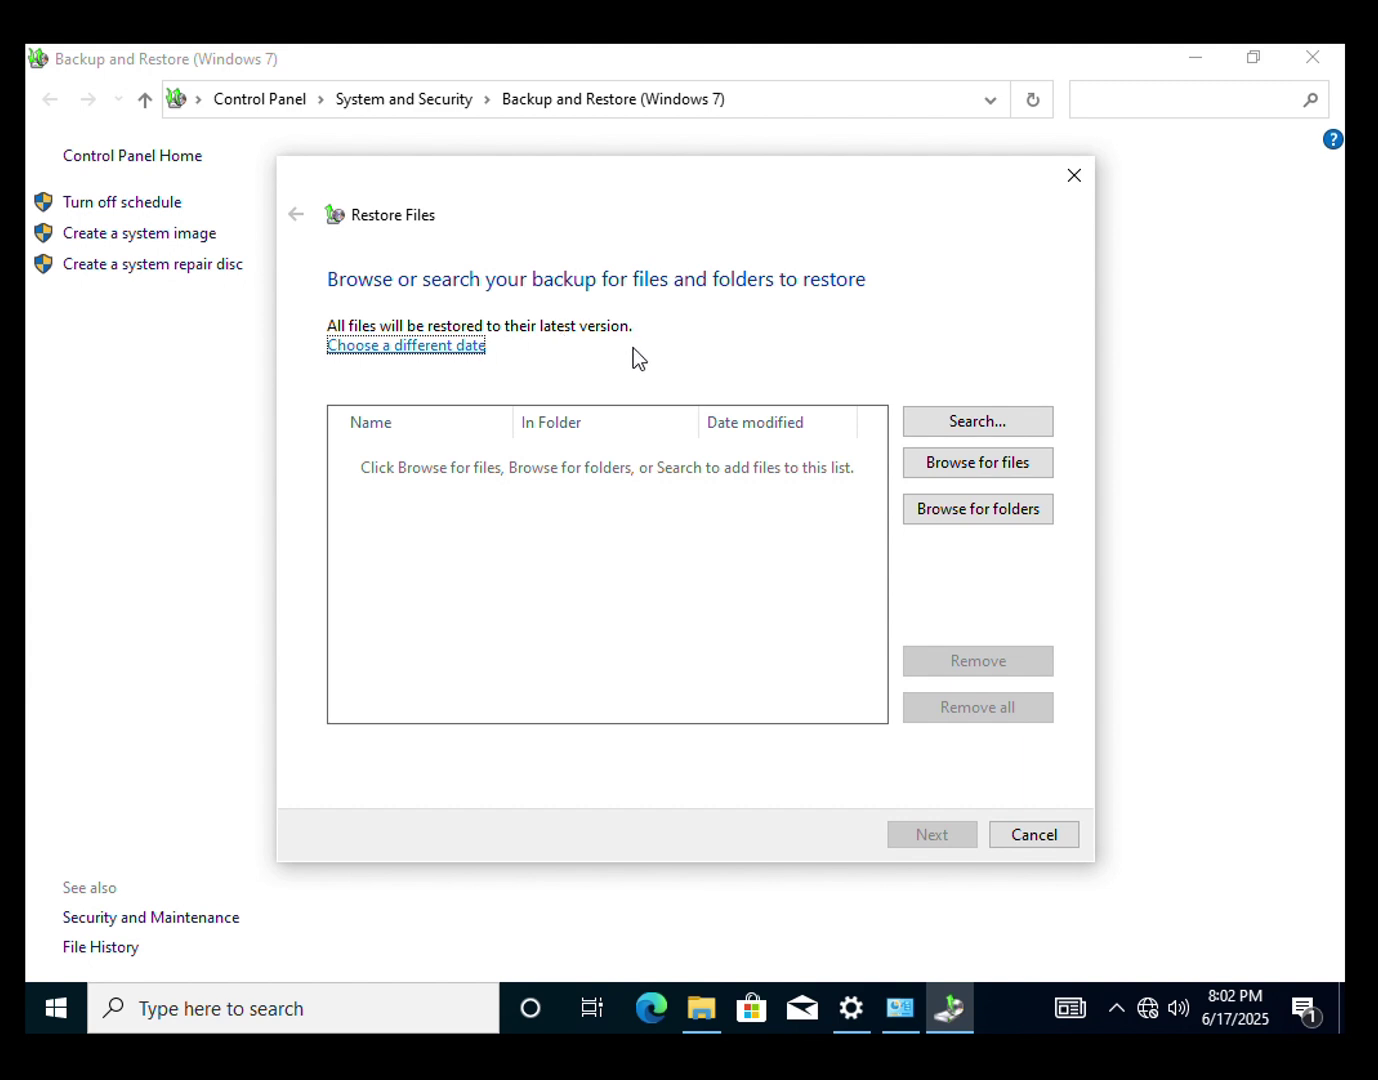
left_click(968, 515)
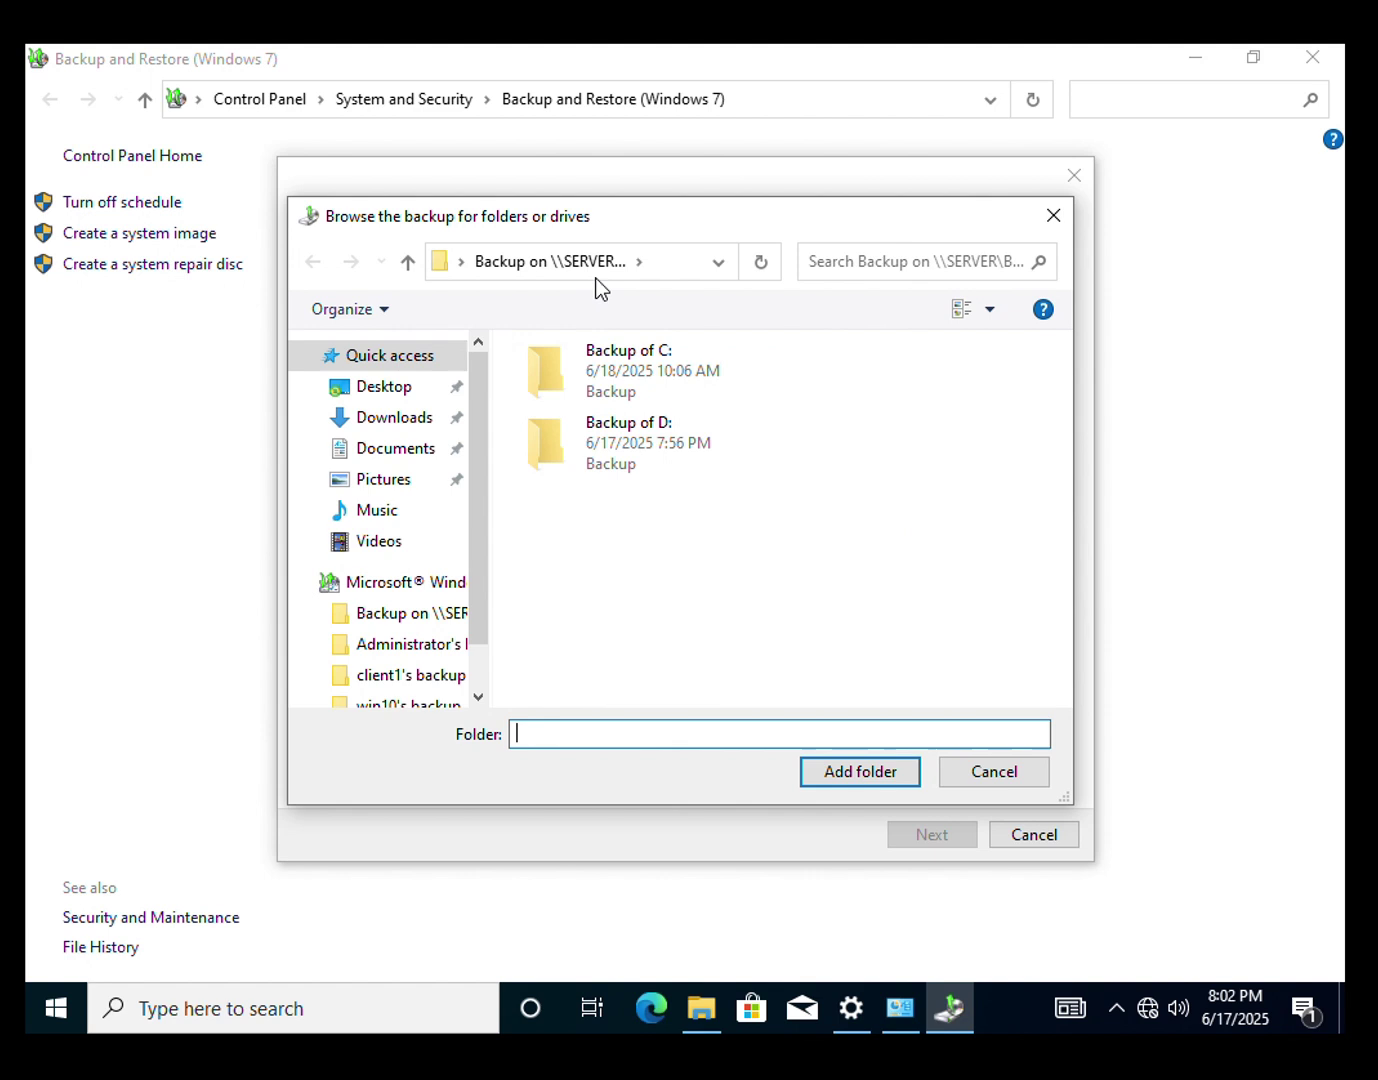
left_click(676, 465)
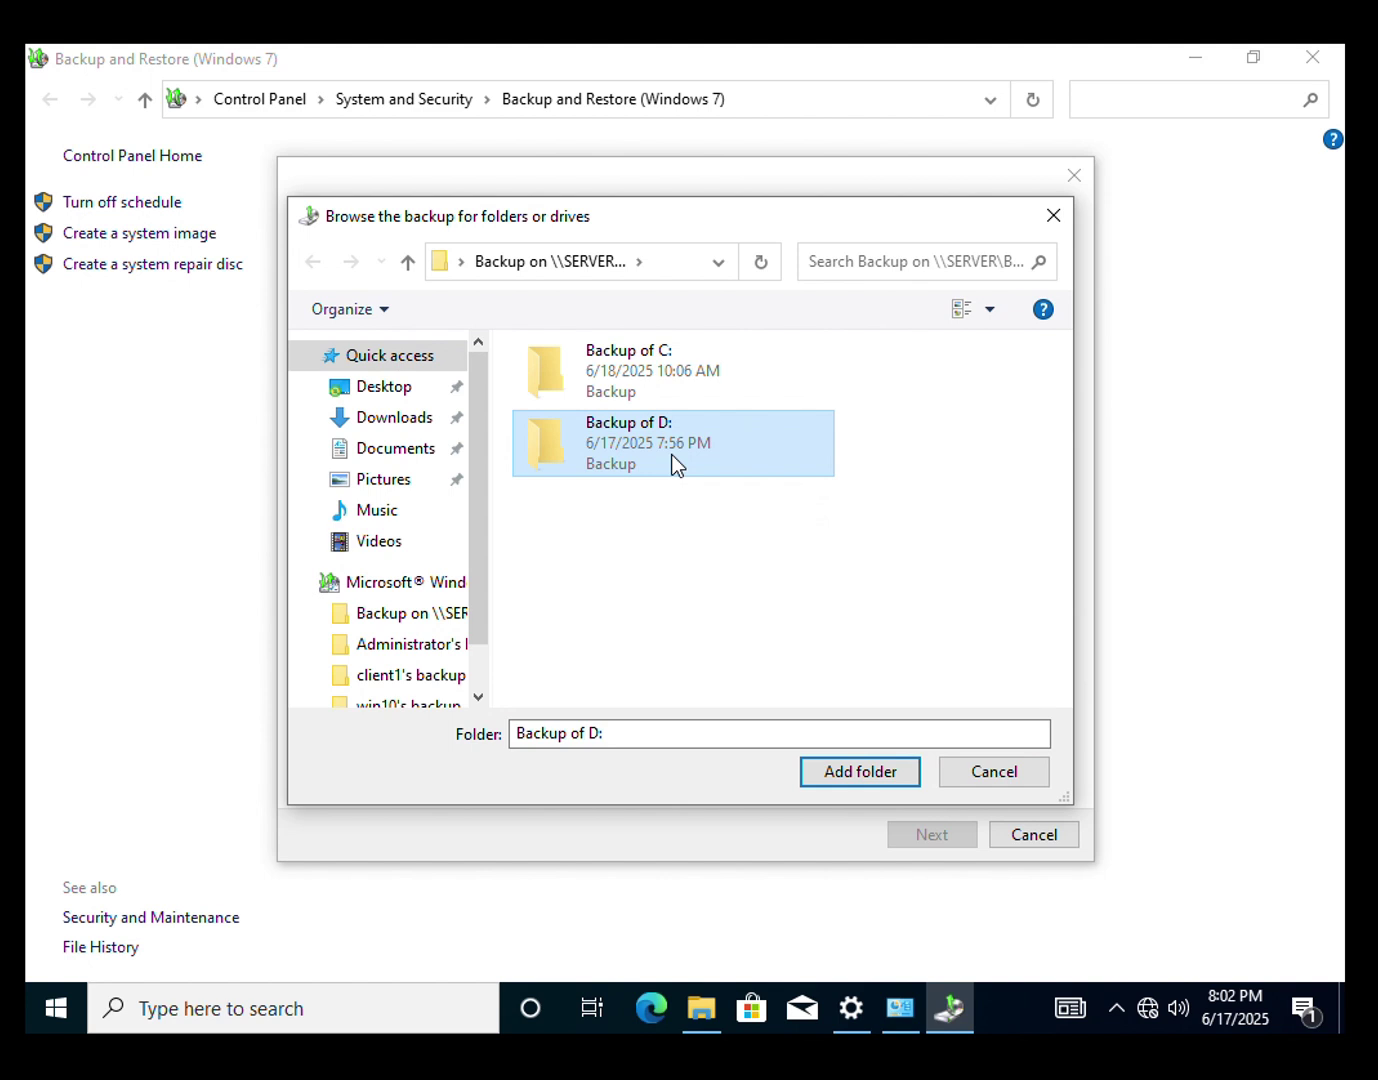
left_click(843, 770)
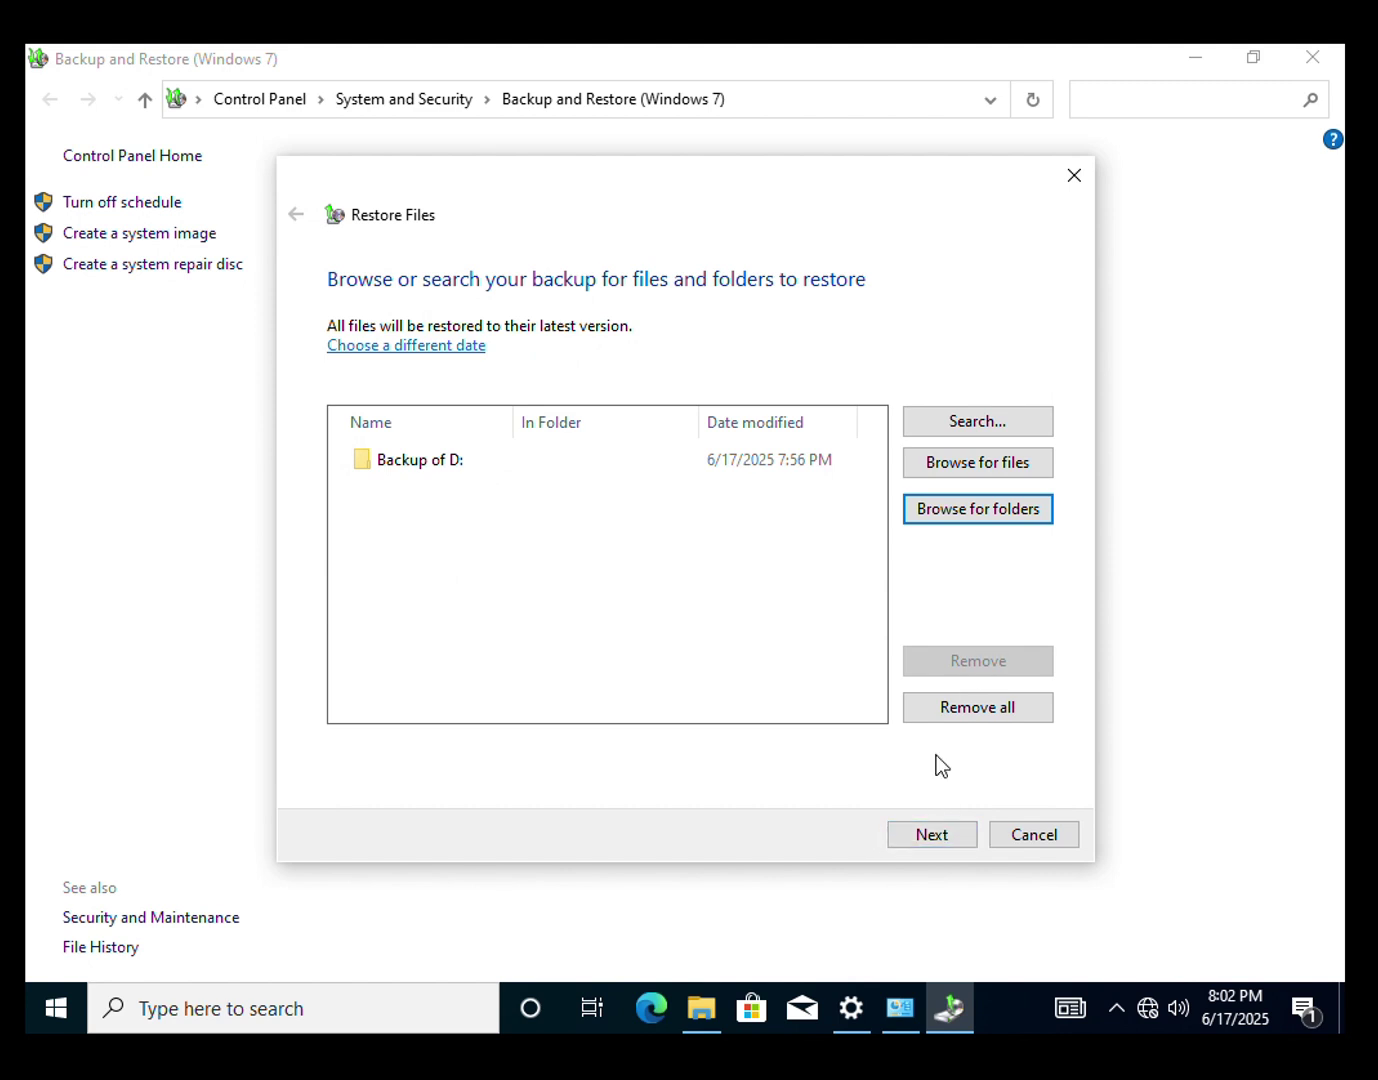
Restore Backup of D: to its original location and finish the wizard
left_click(917, 842)
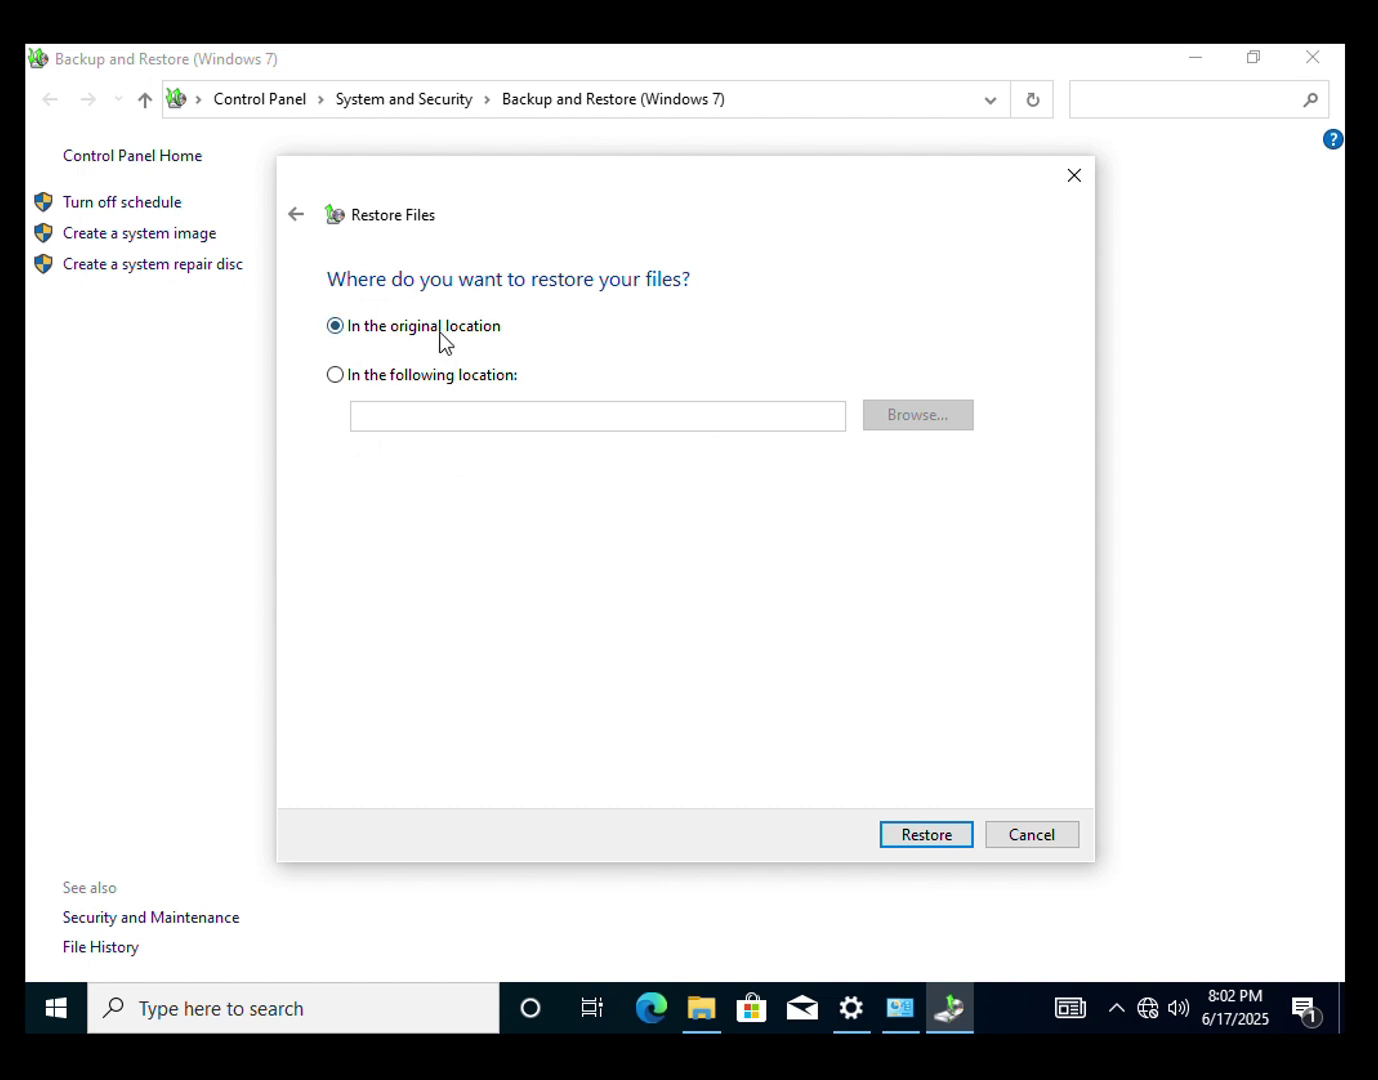
left_click(926, 835)
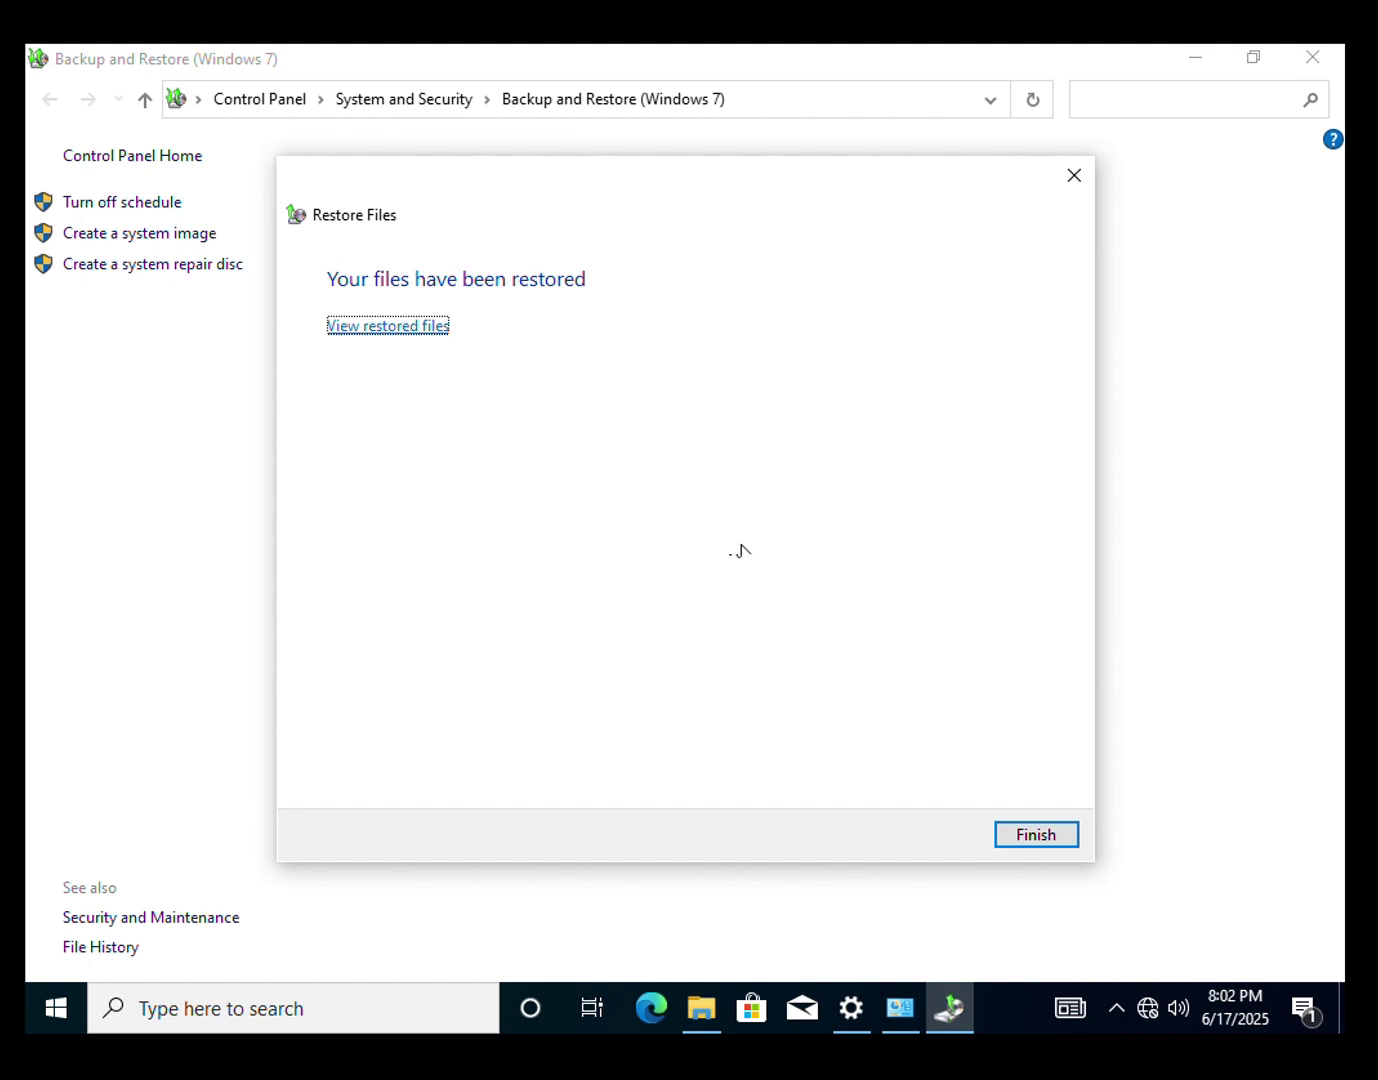
left_click(1037, 835)
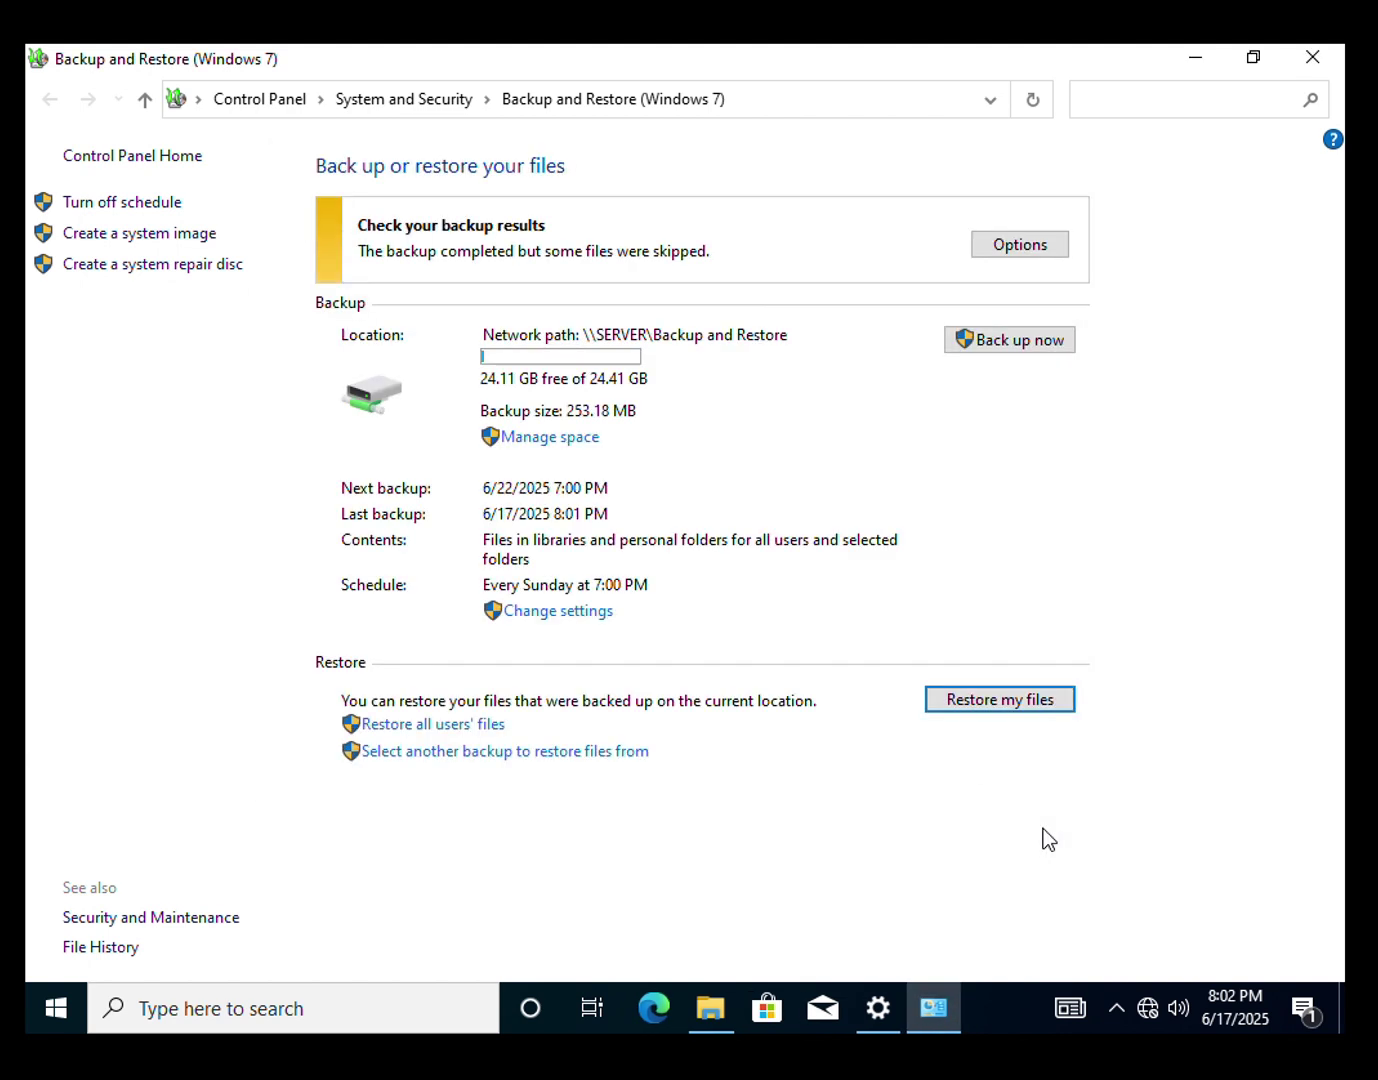
Open the restored Backup and Restore folder on D: to confirm its four items, then return to D:
left_click(724, 1000)
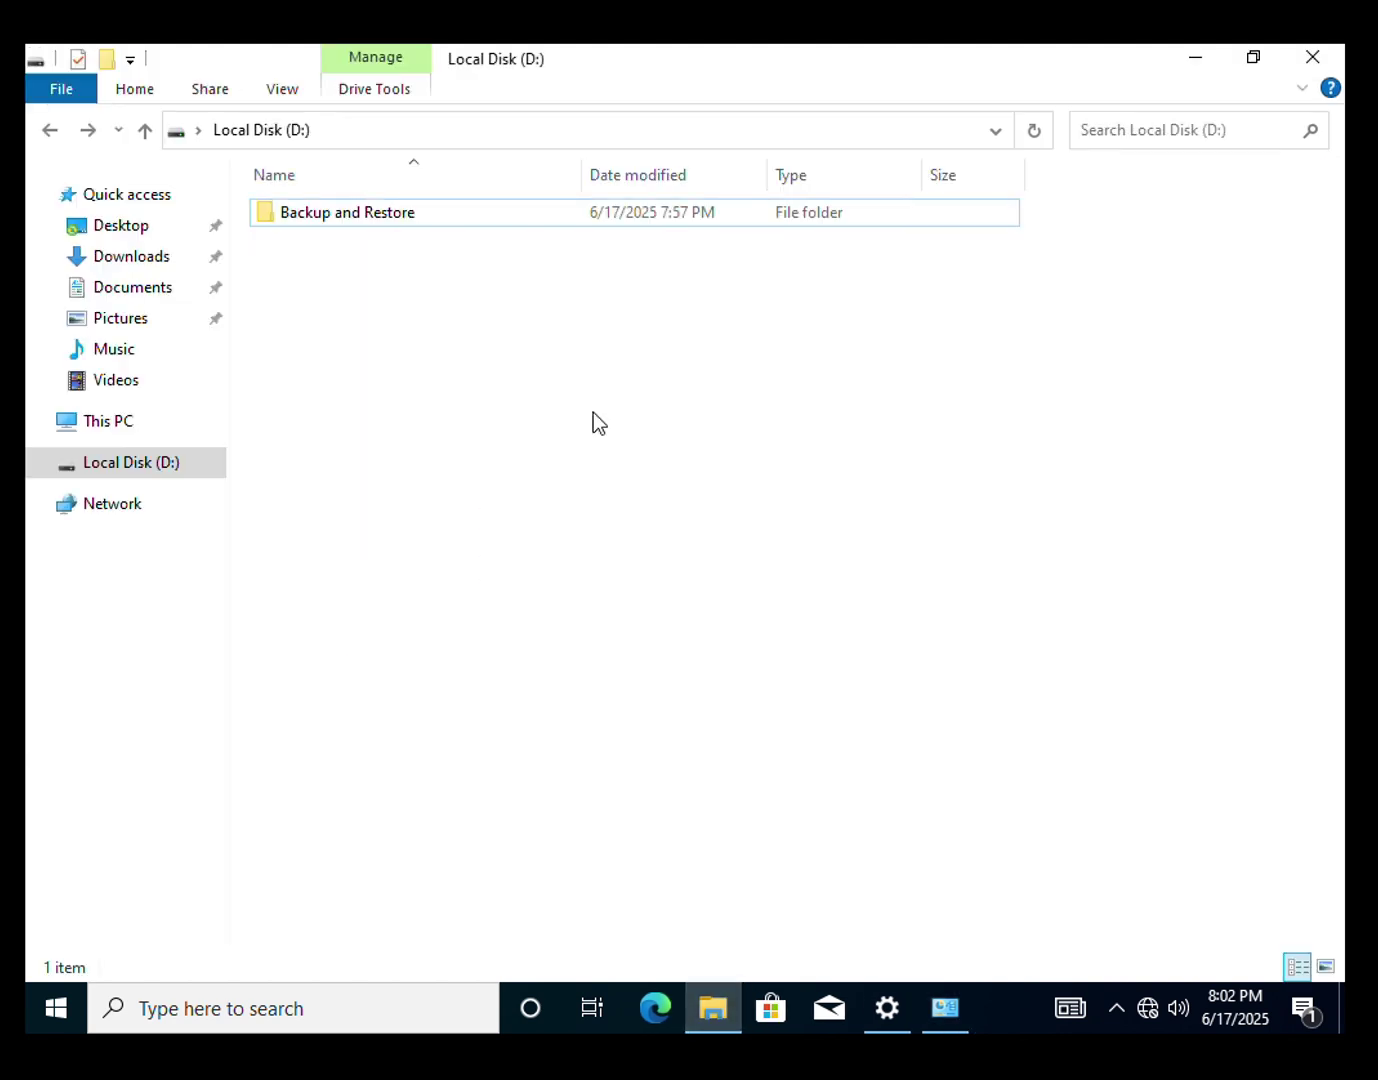
left_click(428, 209)
double_click(427, 204)
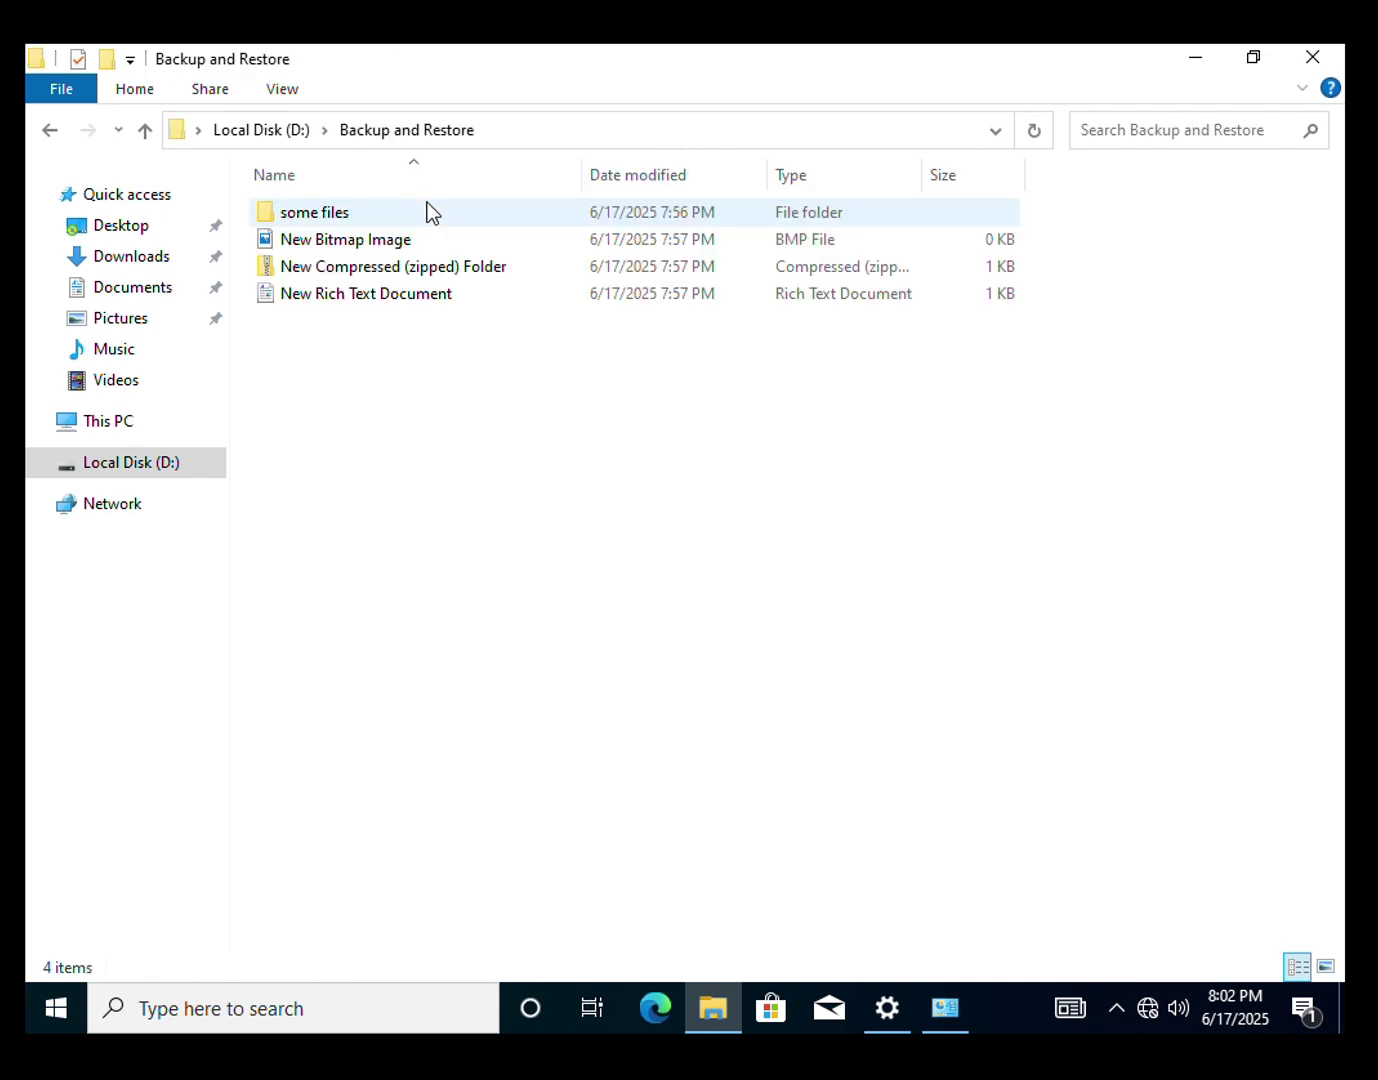
key("BackSpace")
left_click(684, 488)
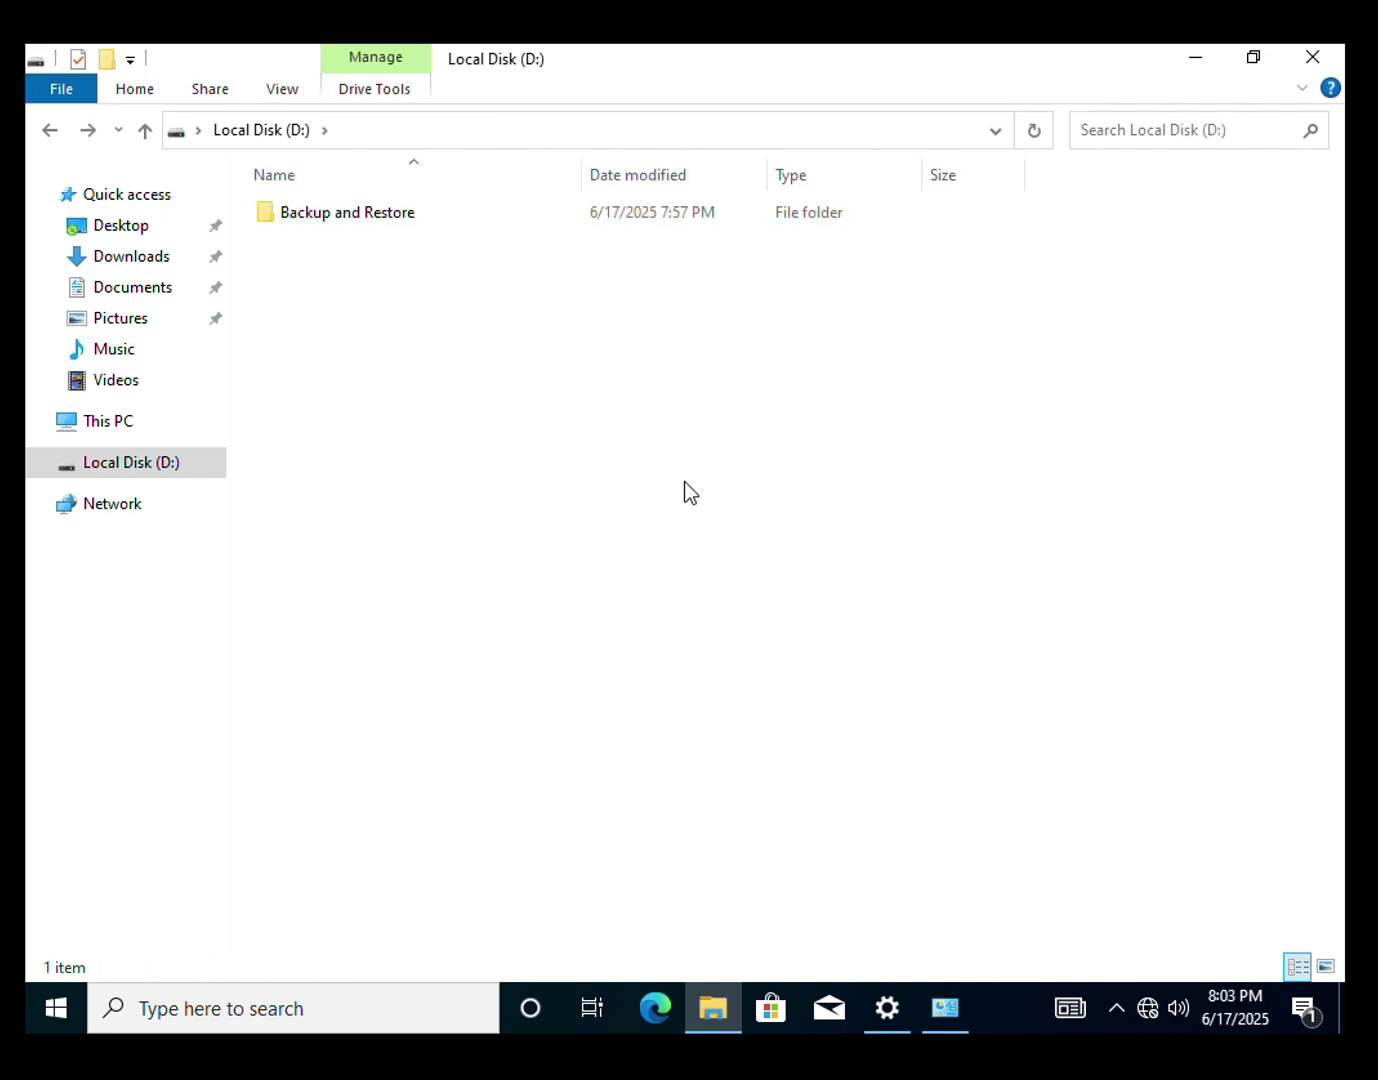